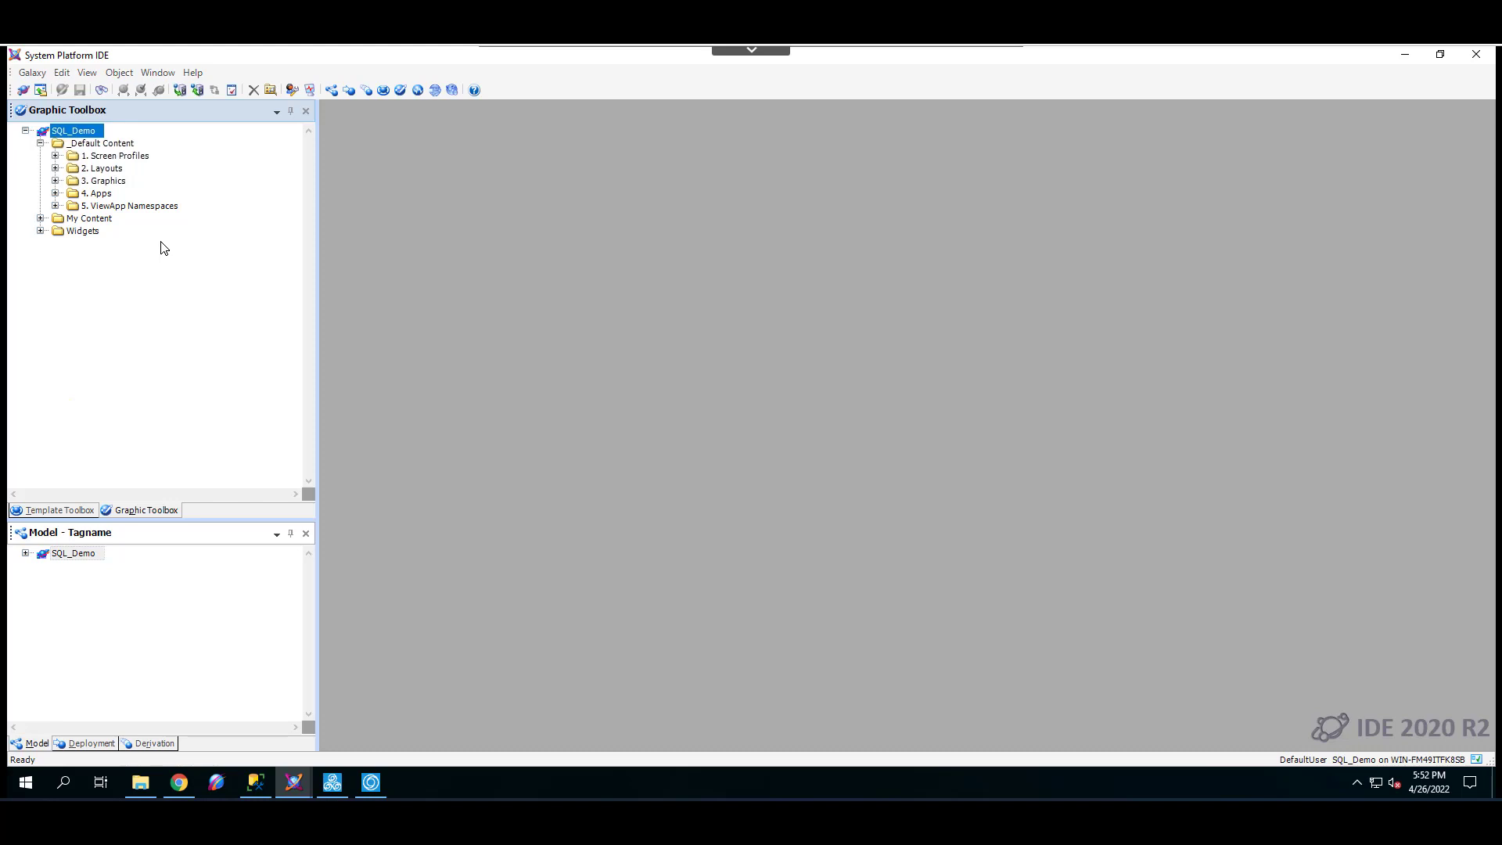
# Expand the default content's Apps folder and examine the apps in OMI Apps, NET Controls and SQLGrid.
pyautogui.click(56, 194)
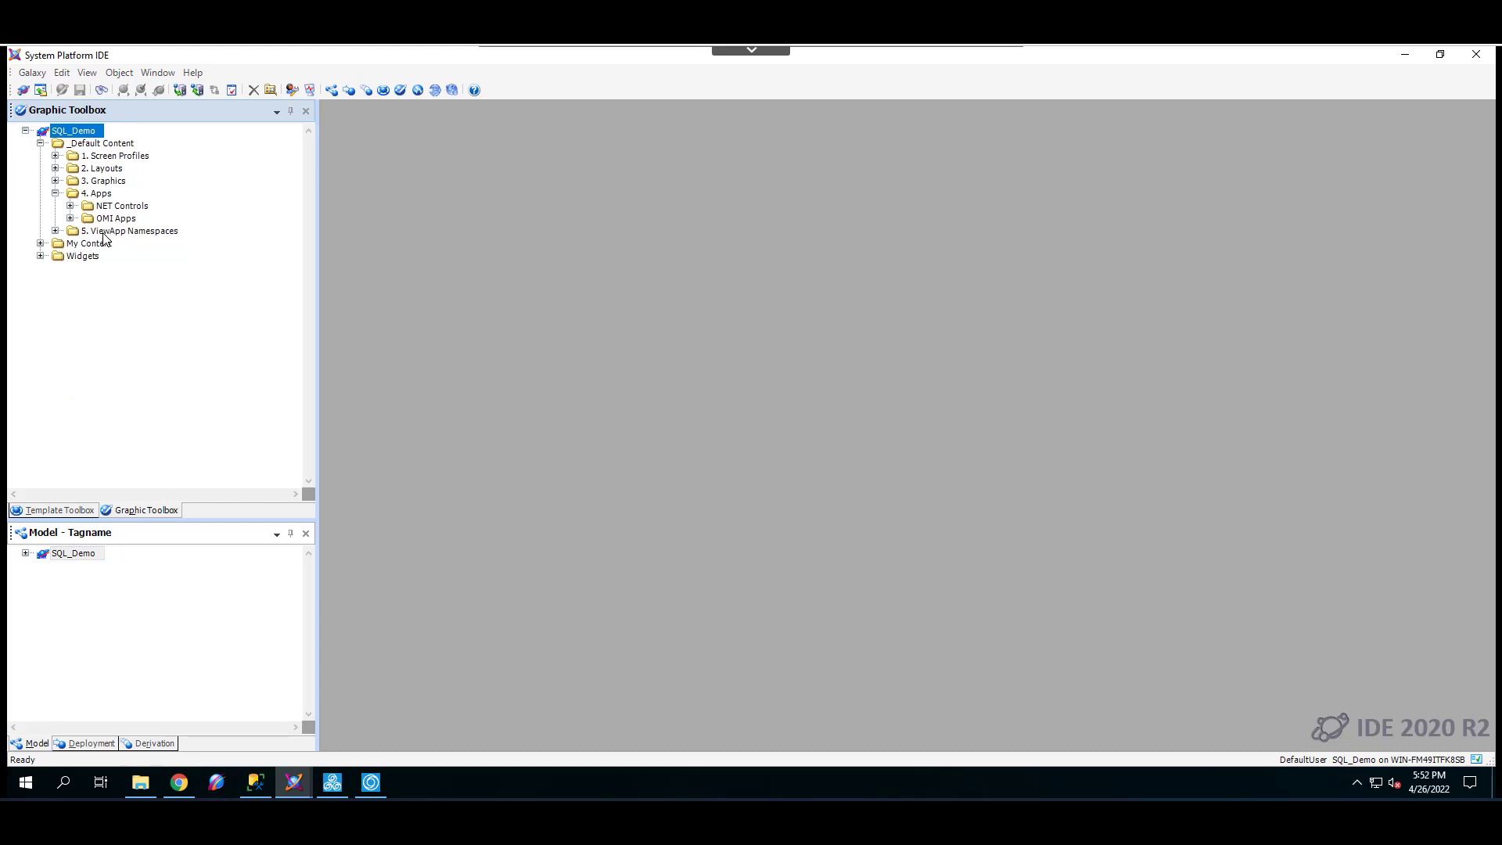
pyautogui.click(69, 218)
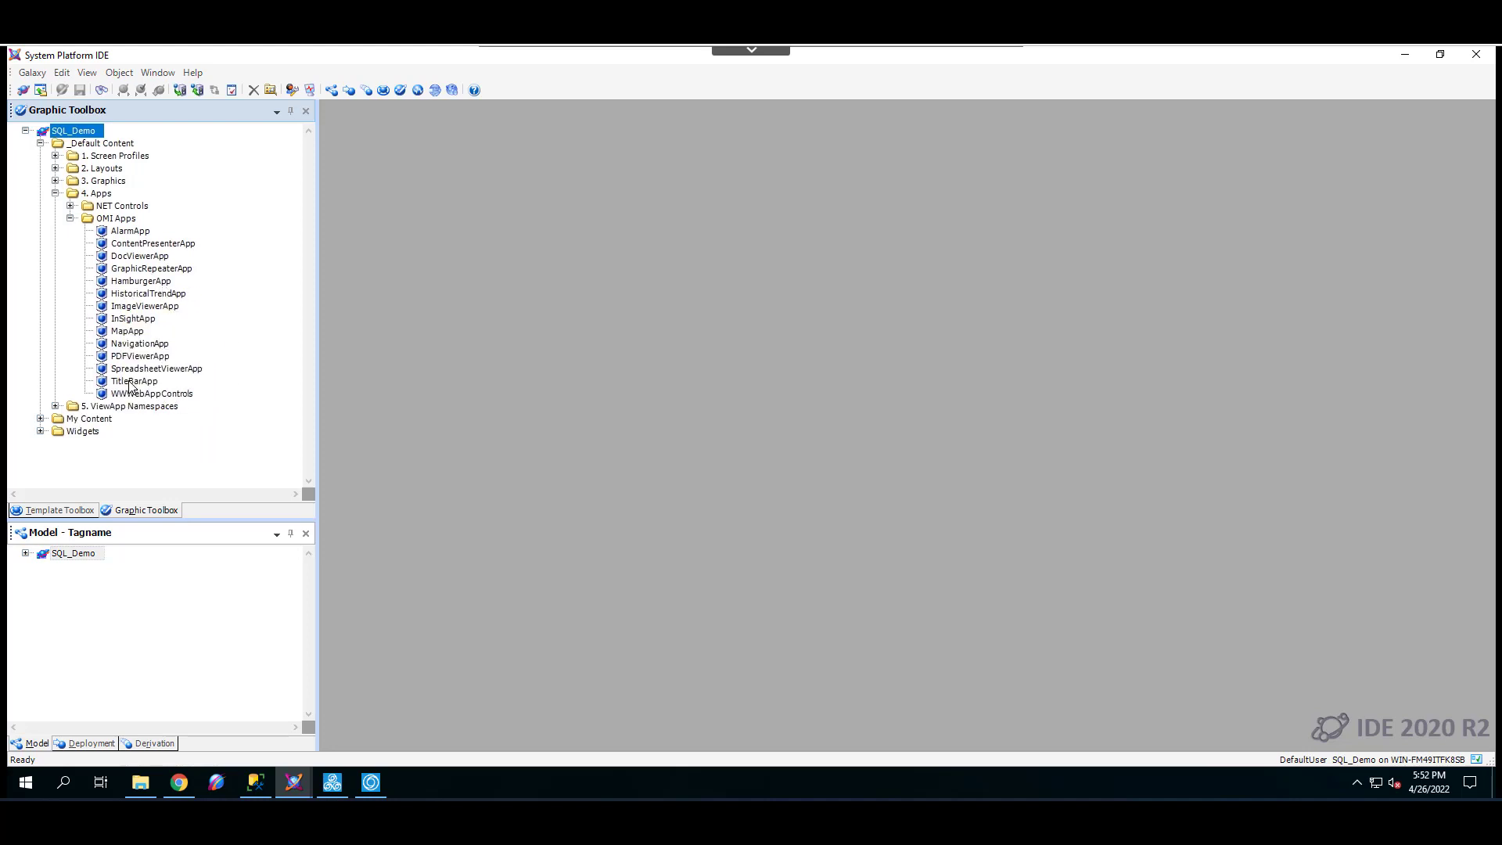
pyautogui.click(70, 218)
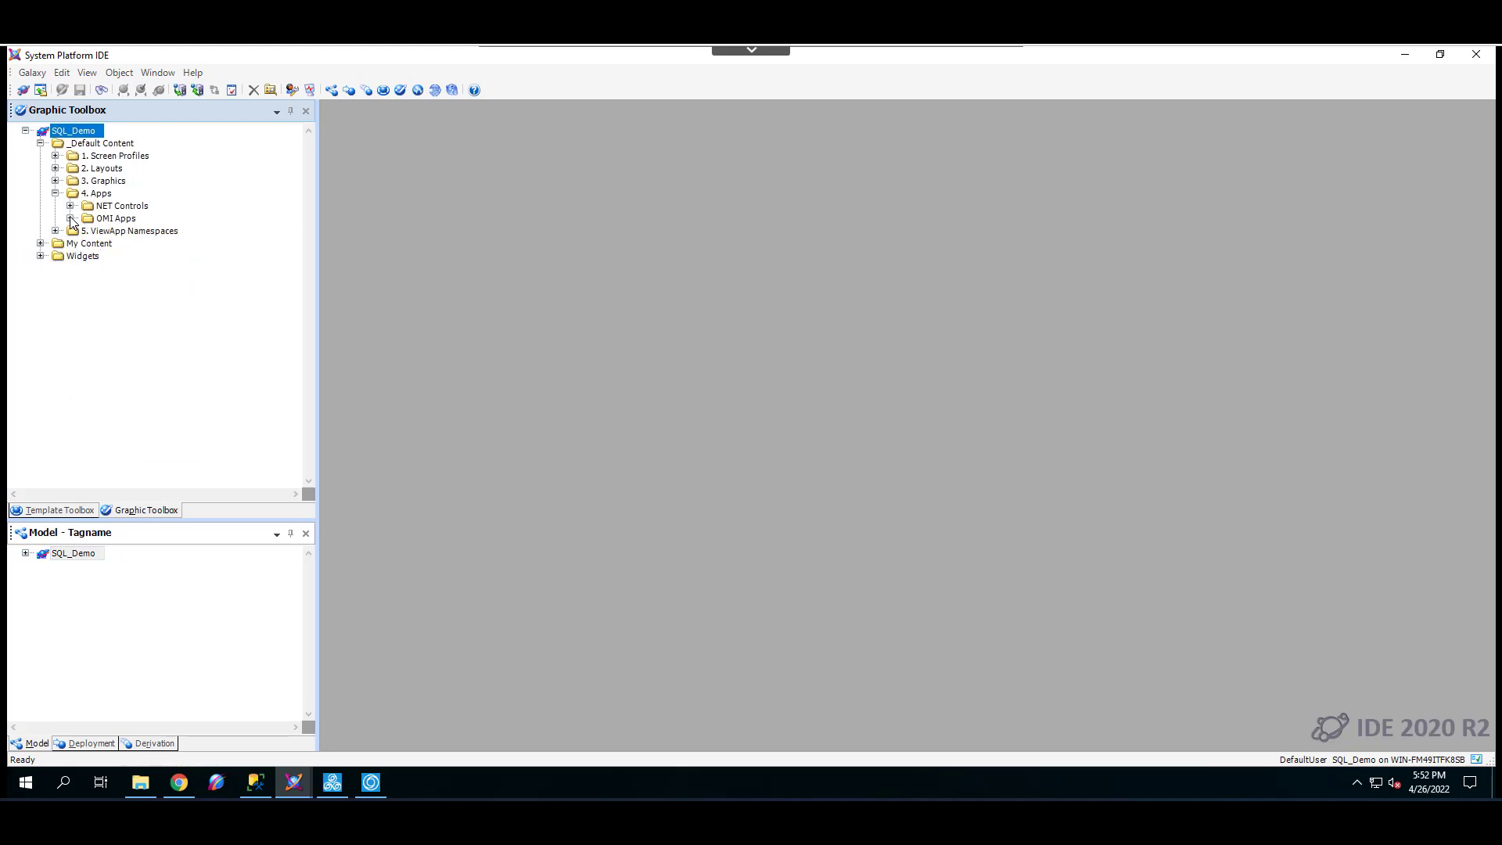
pyautogui.click(71, 206)
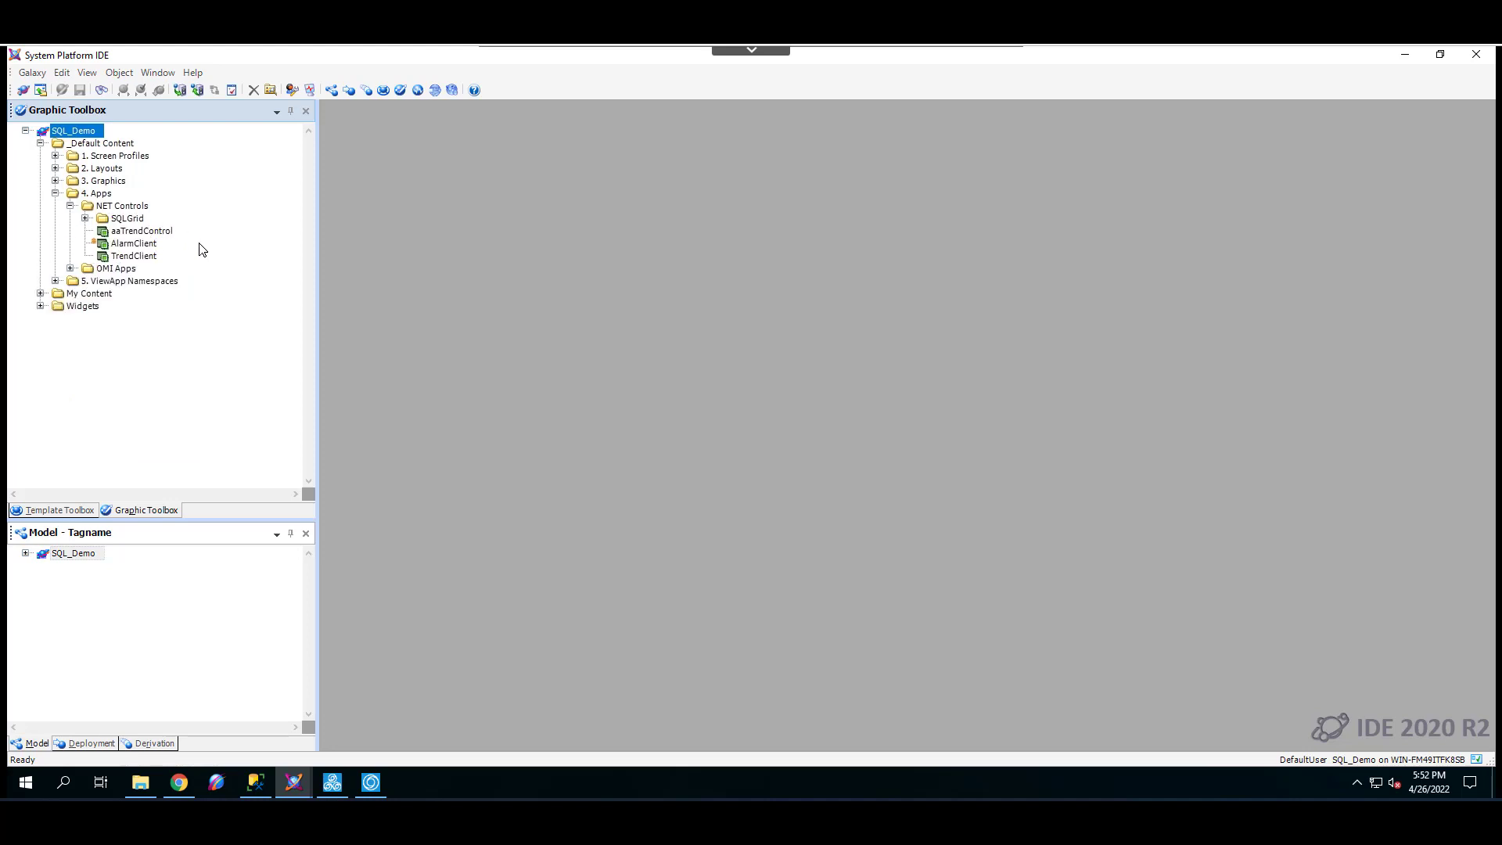
pyautogui.click(85, 219)
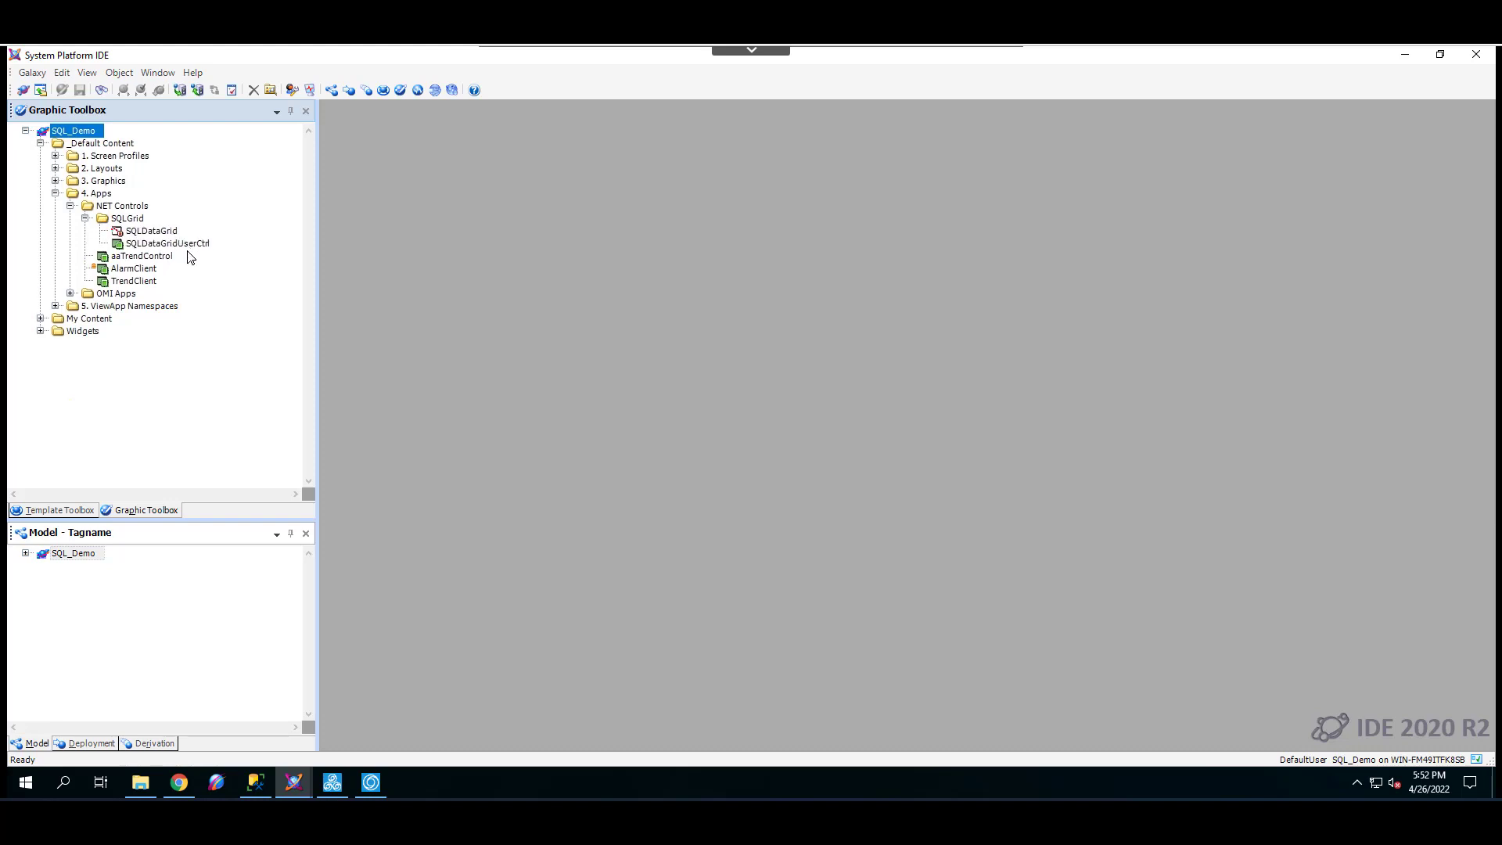
pyautogui.moveTo(187, 251)
pyautogui.moveTo(183, 225)
# In File Explorer, open the Invensys_Systems__Inc__SQLDataGridUserCtrl.dll folder under C:\Program Files (x86)\ArchestrA\Framework\Bin.
pyautogui.click(141, 785)
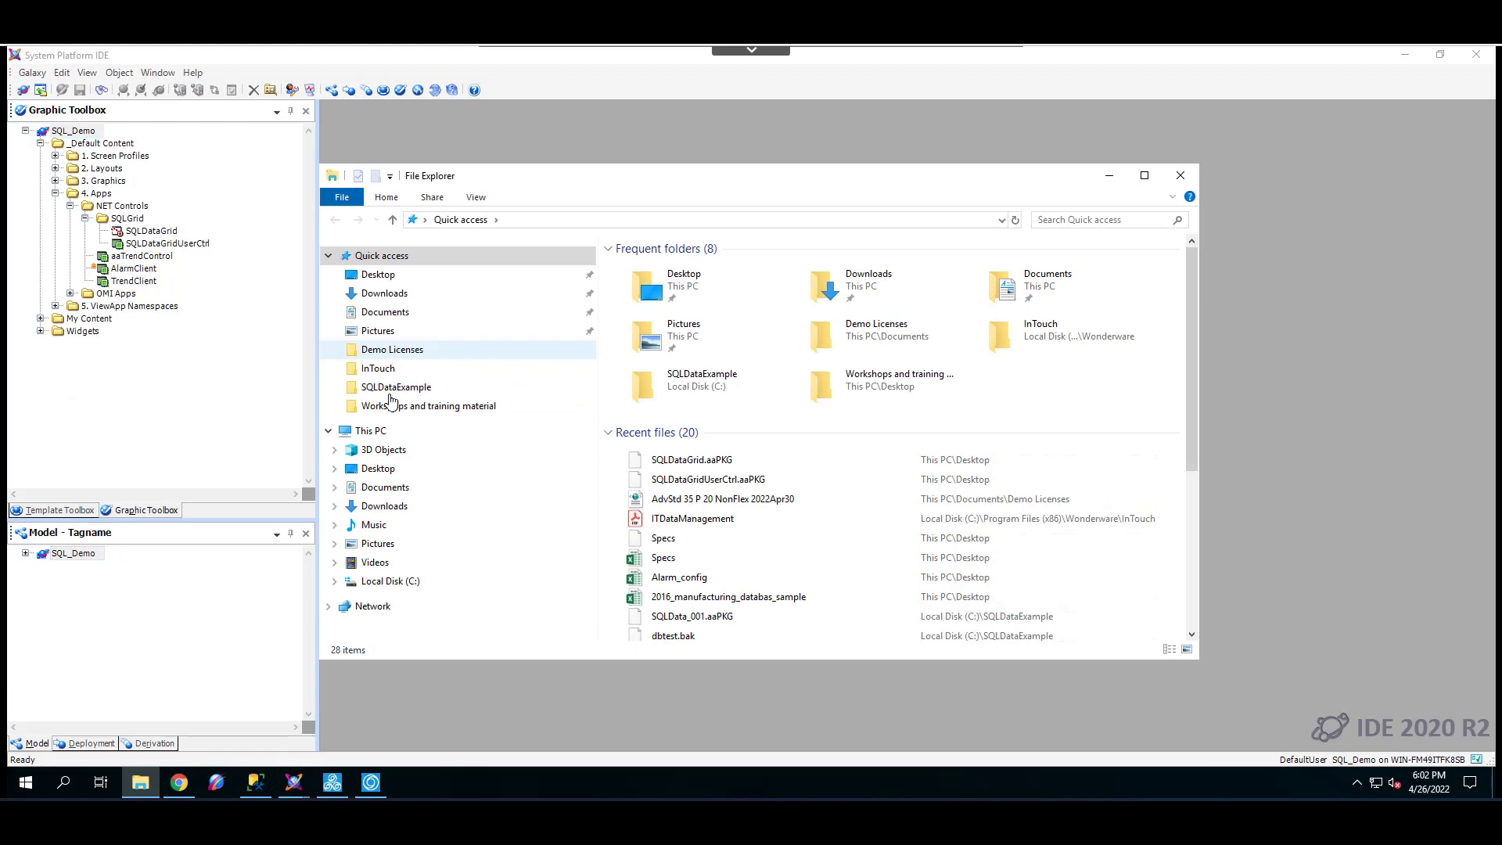
pyautogui.click(395, 582)
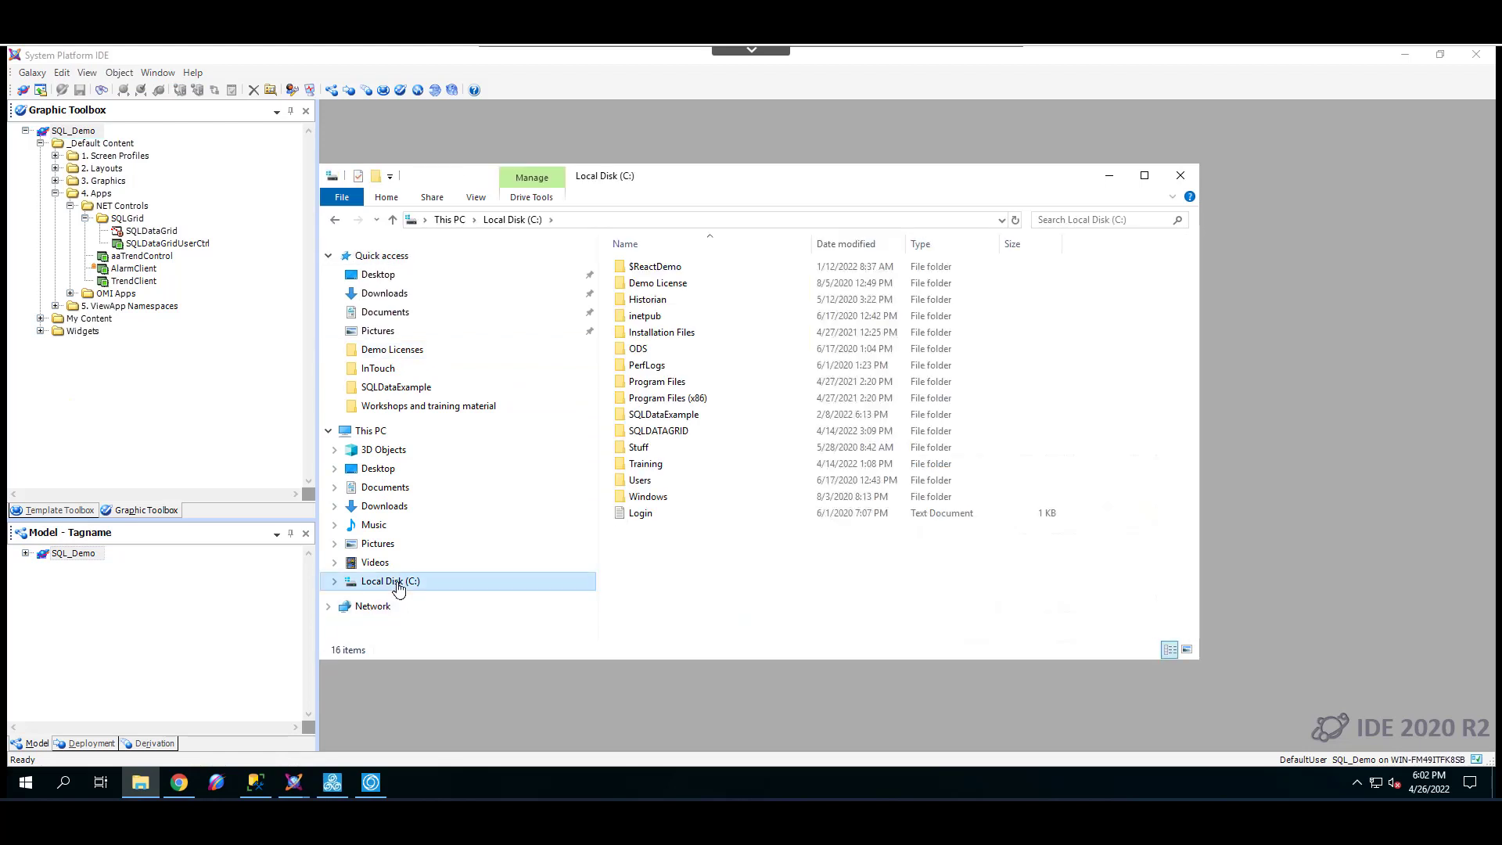
pyautogui.doubleClick(702, 400)
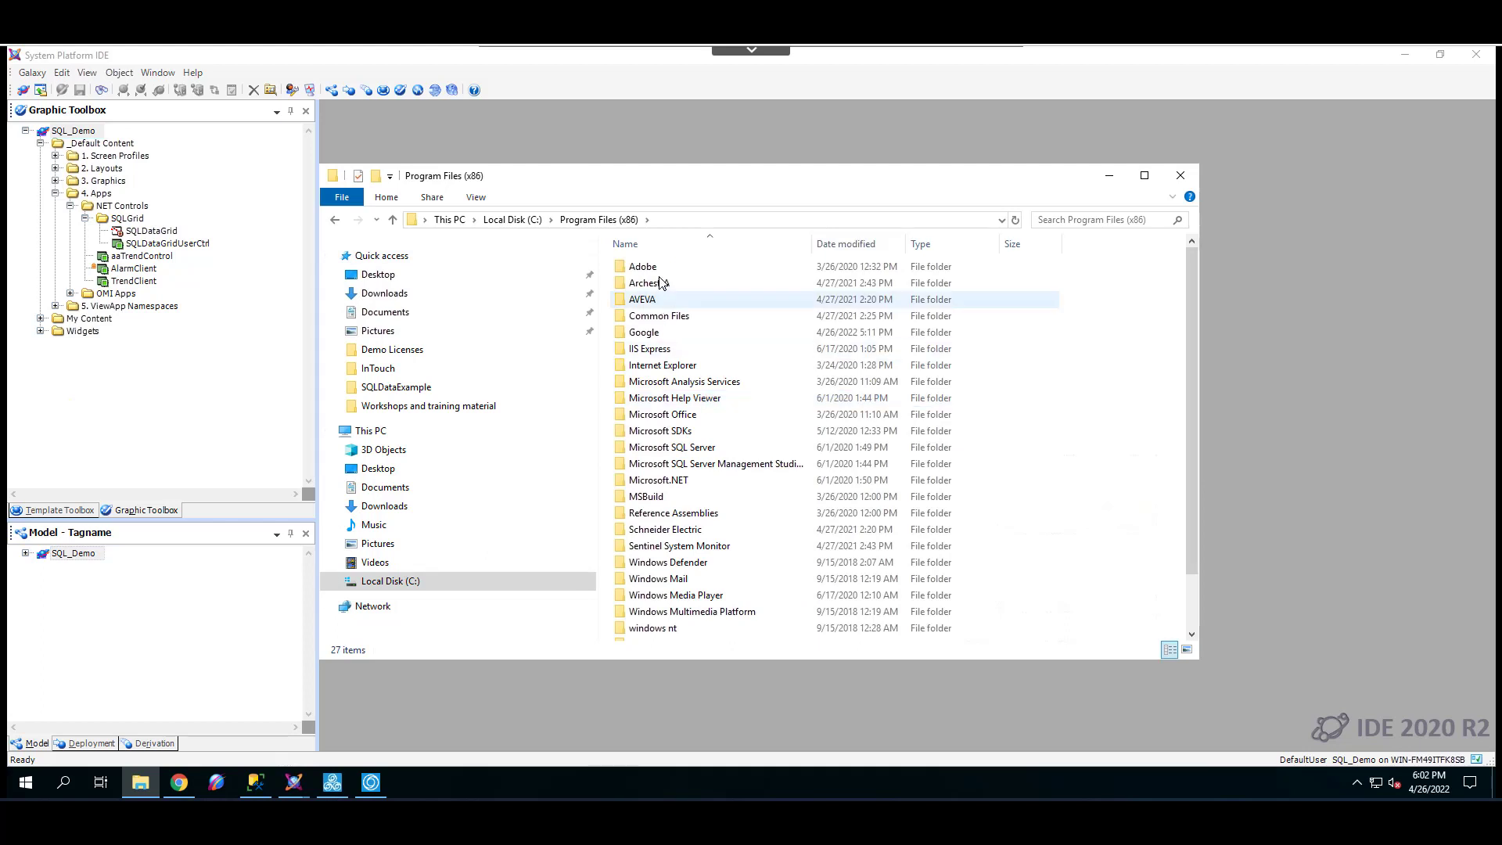
pyautogui.doubleClick(661, 282)
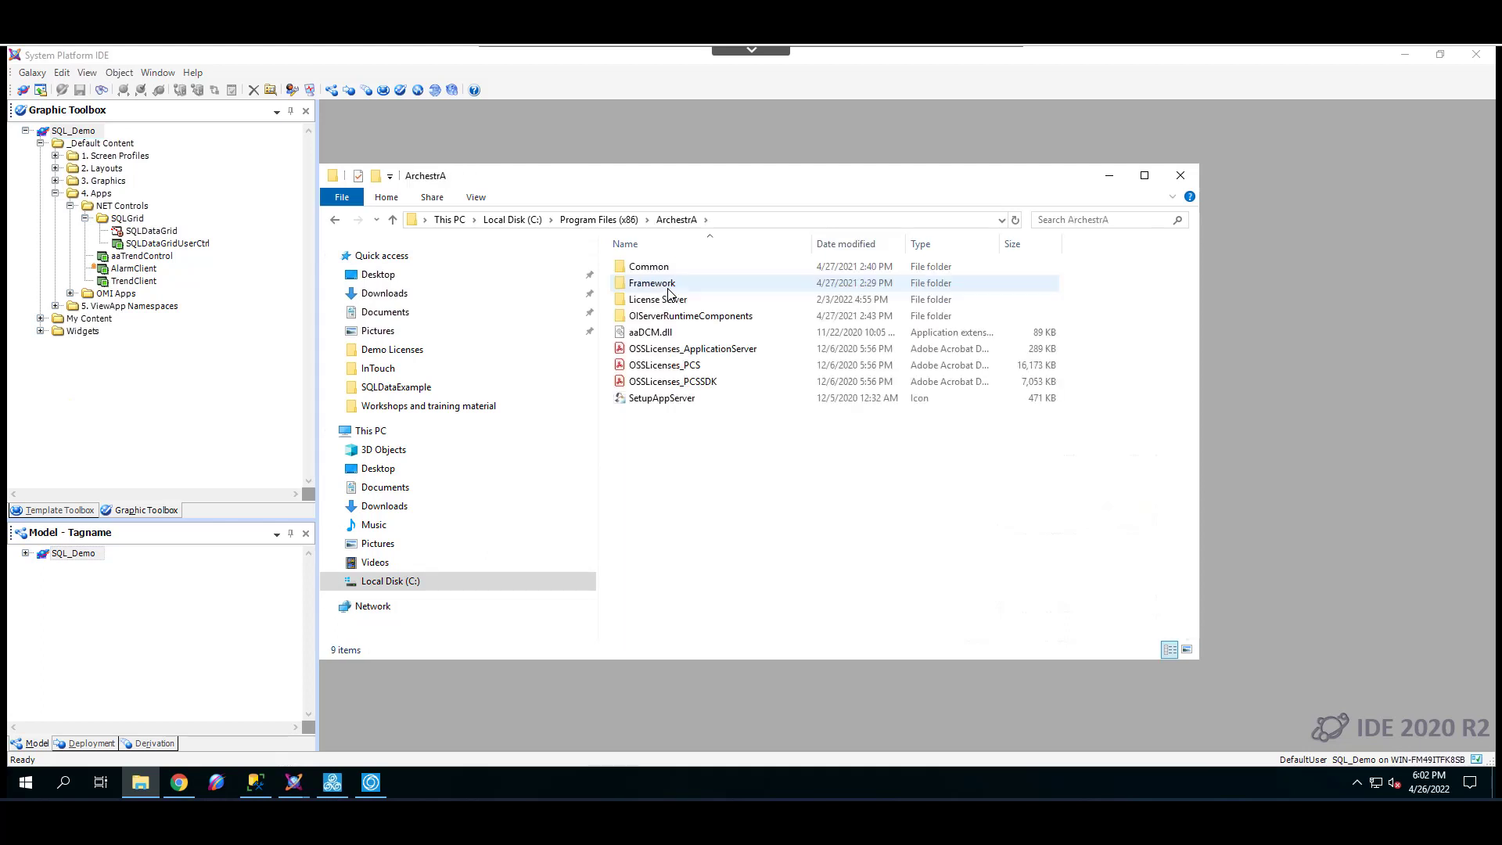
pyautogui.doubleClick(661, 284)
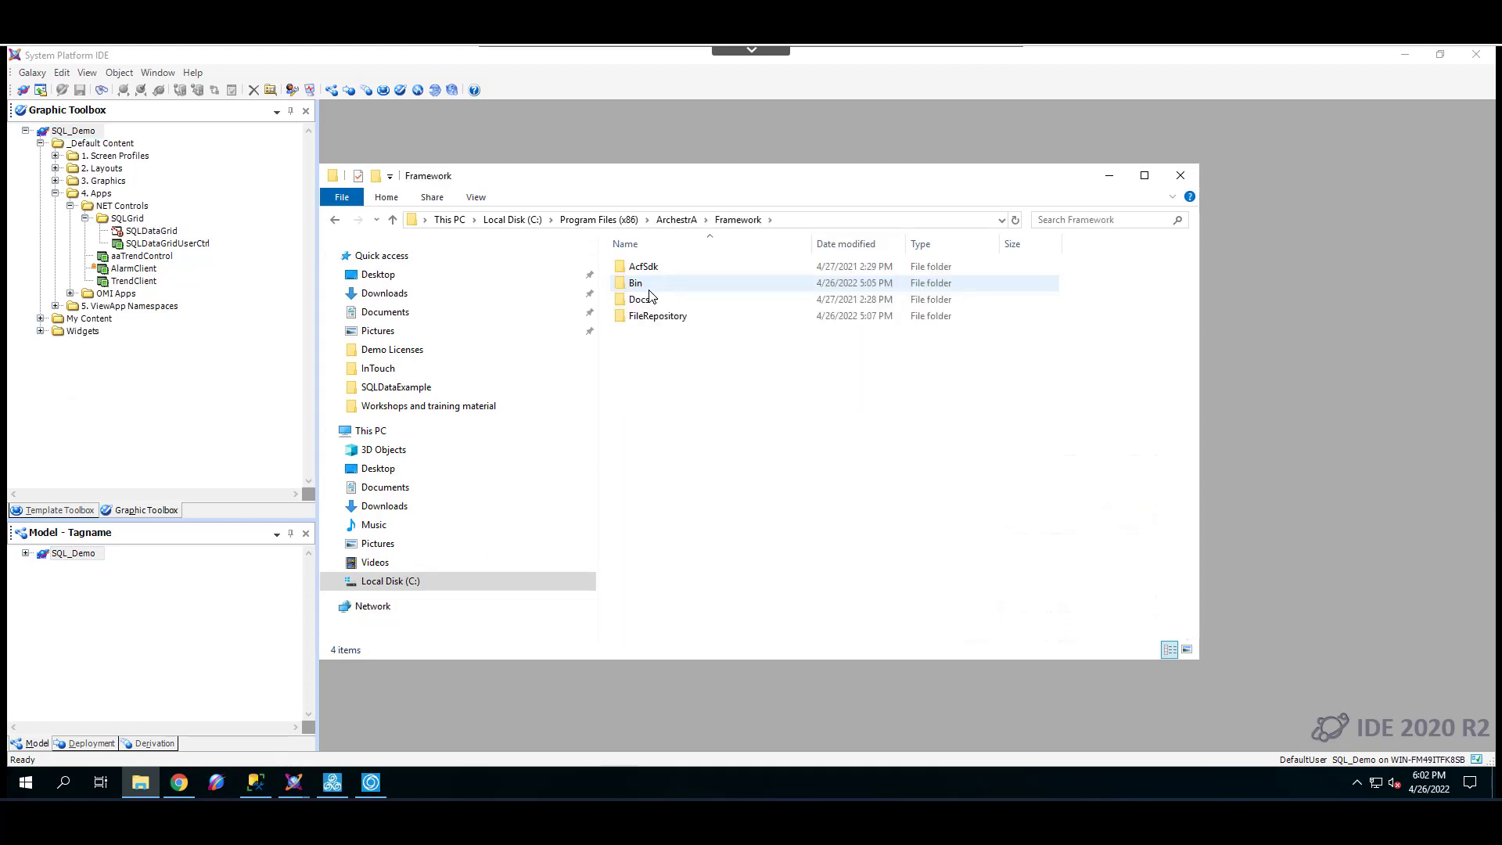
pyautogui.doubleClick(650, 290)
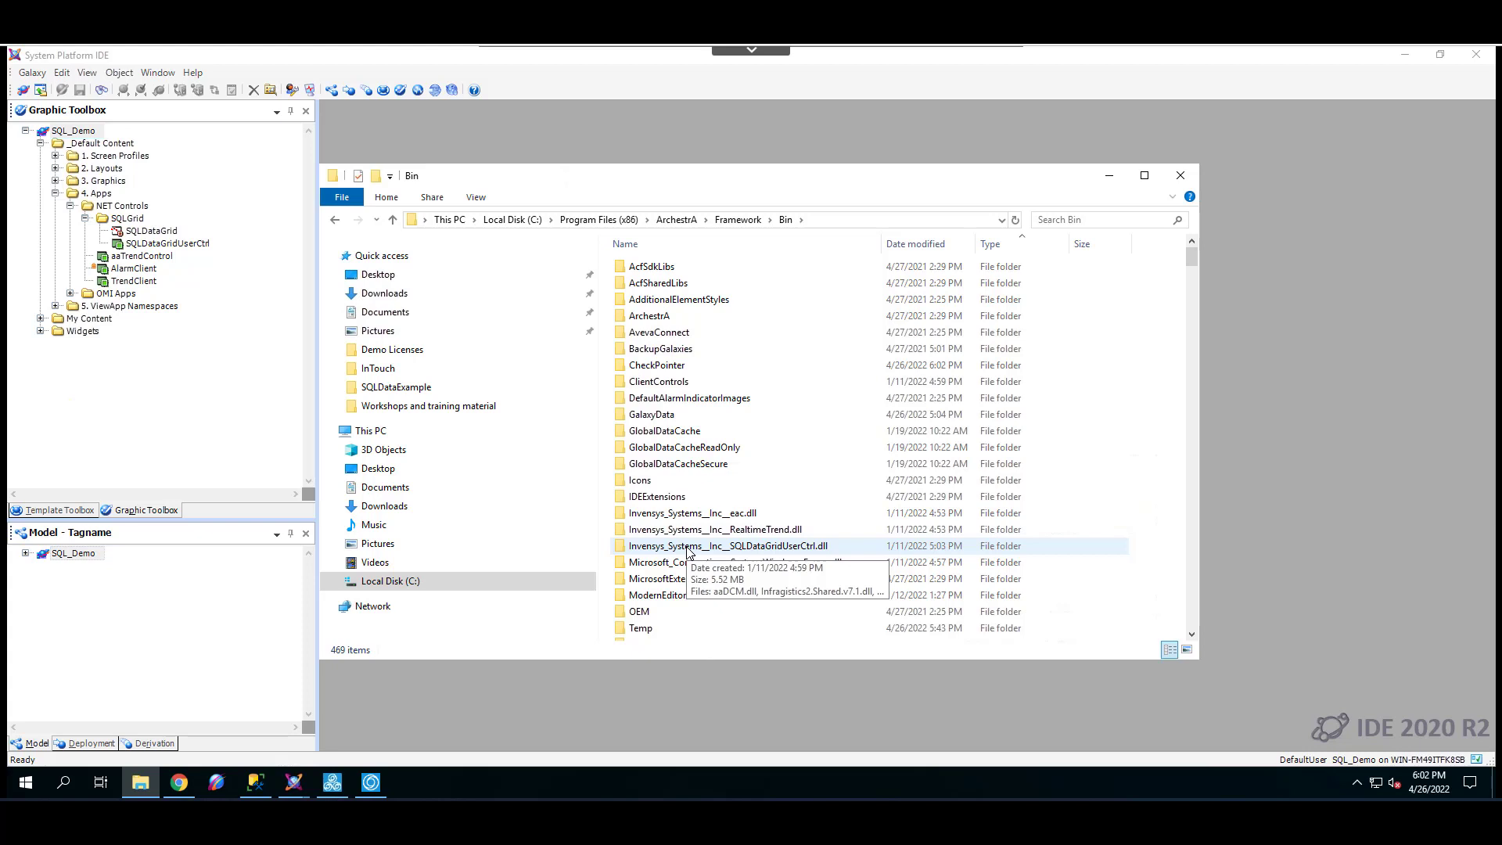
pyautogui.click(796, 550)
pyautogui.doubleClick(796, 549)
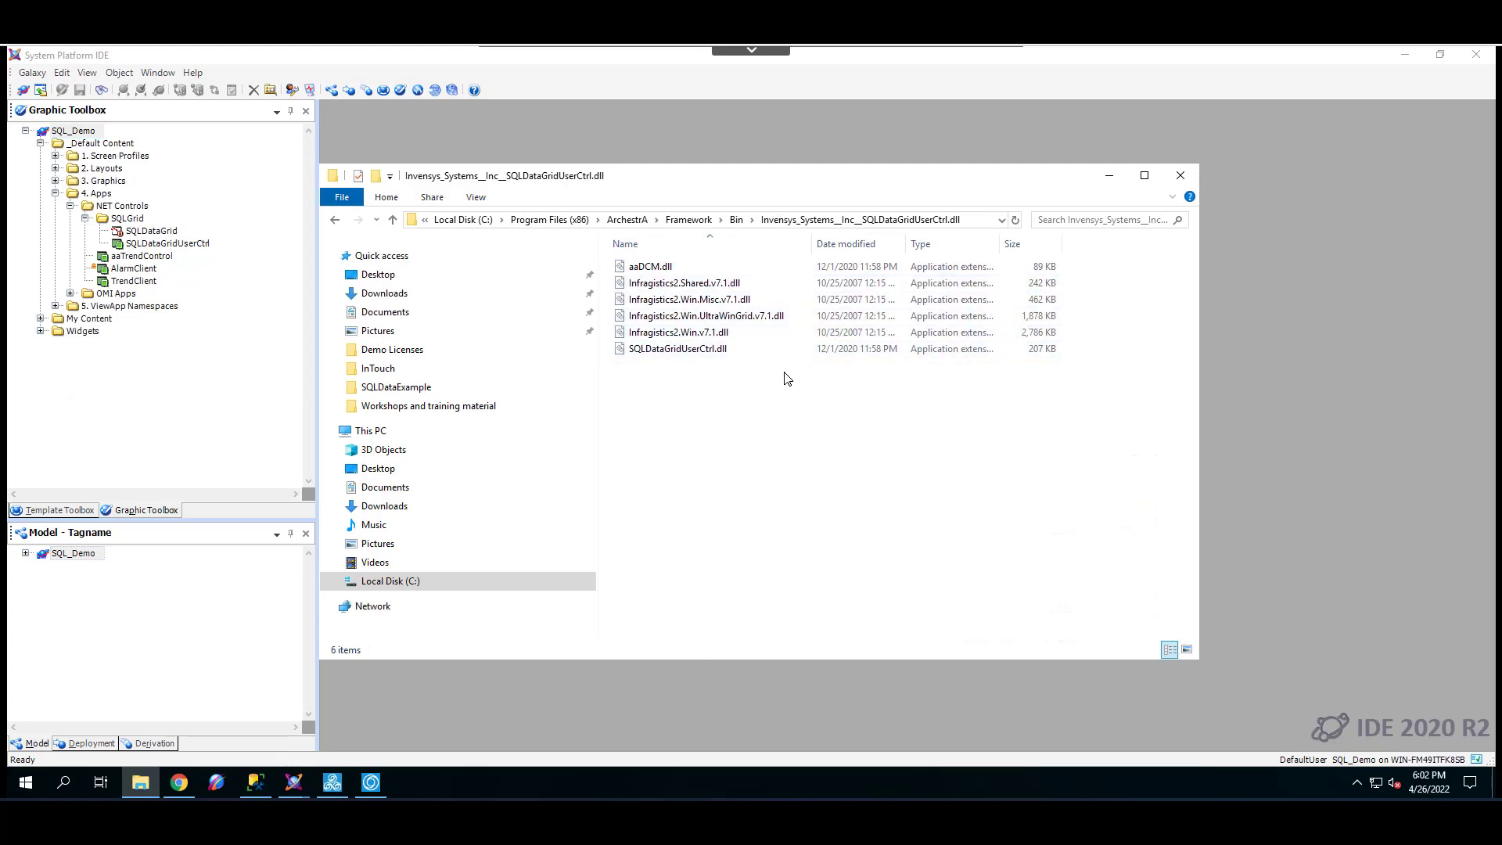
# Copy all the DLL files in the Invensys_Systems__Inc__SQLDataGridUserCtrl.dll folder.
pyautogui.click(736, 220)
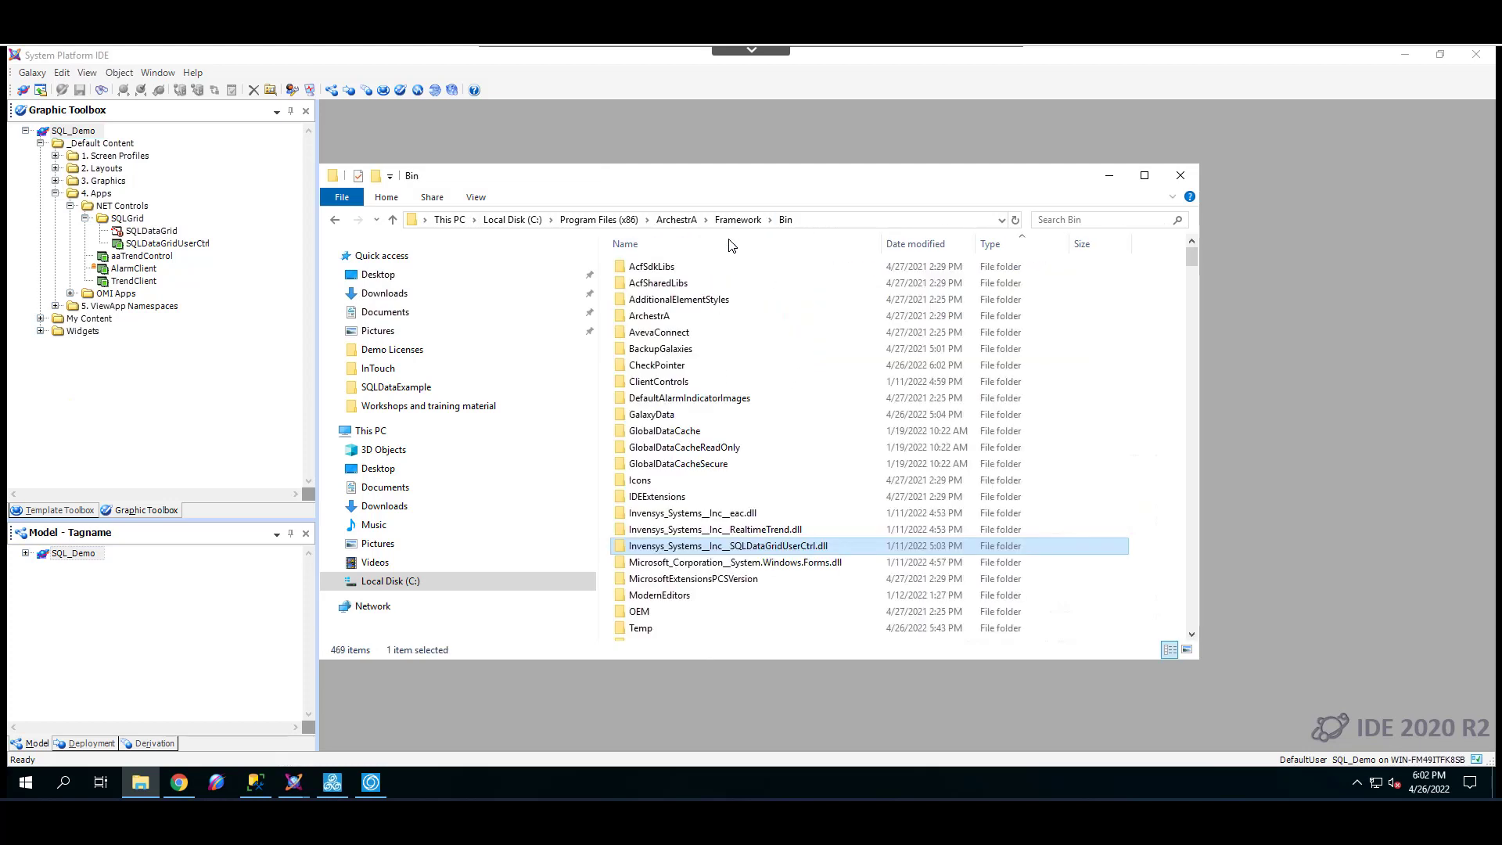
pyautogui.doubleClick(699, 547)
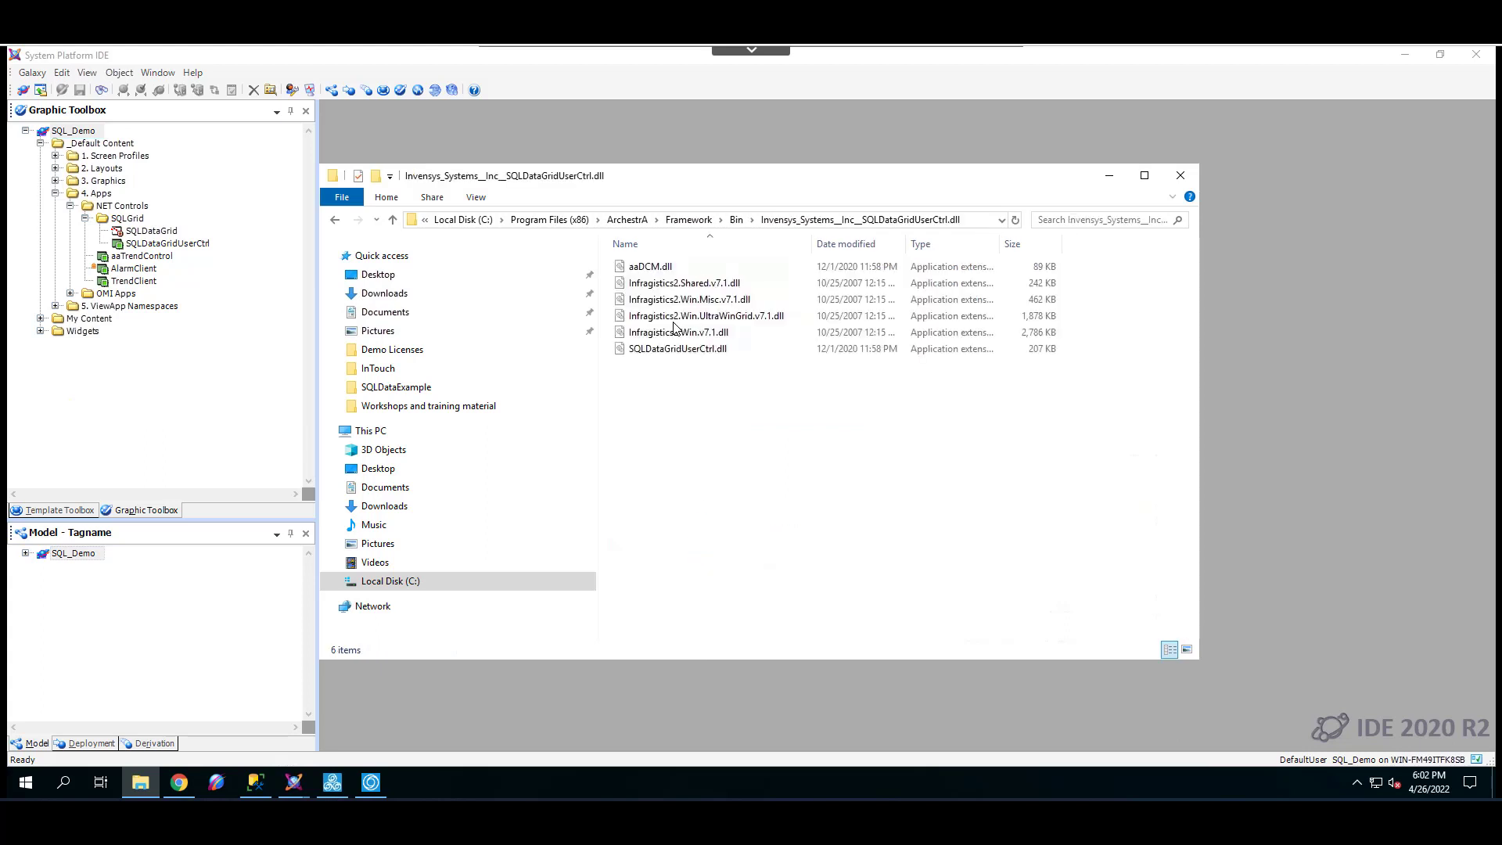
pyautogui.moveTo(649, 300); pyautogui.dragTo(642, 269)
pyautogui.click(714, 443)
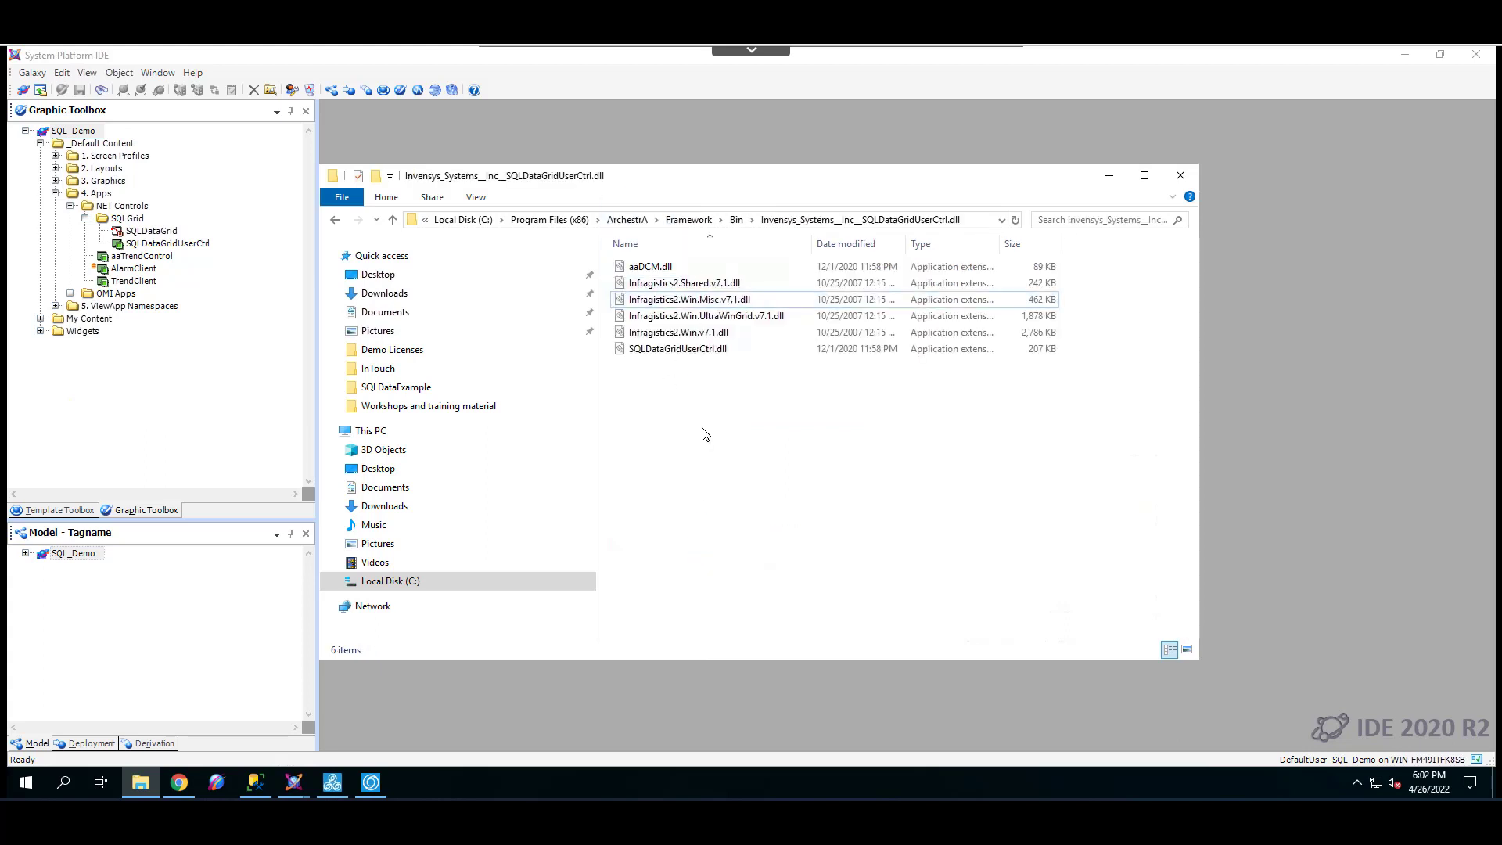
pyautogui.hotkey('ctrl', 'a')
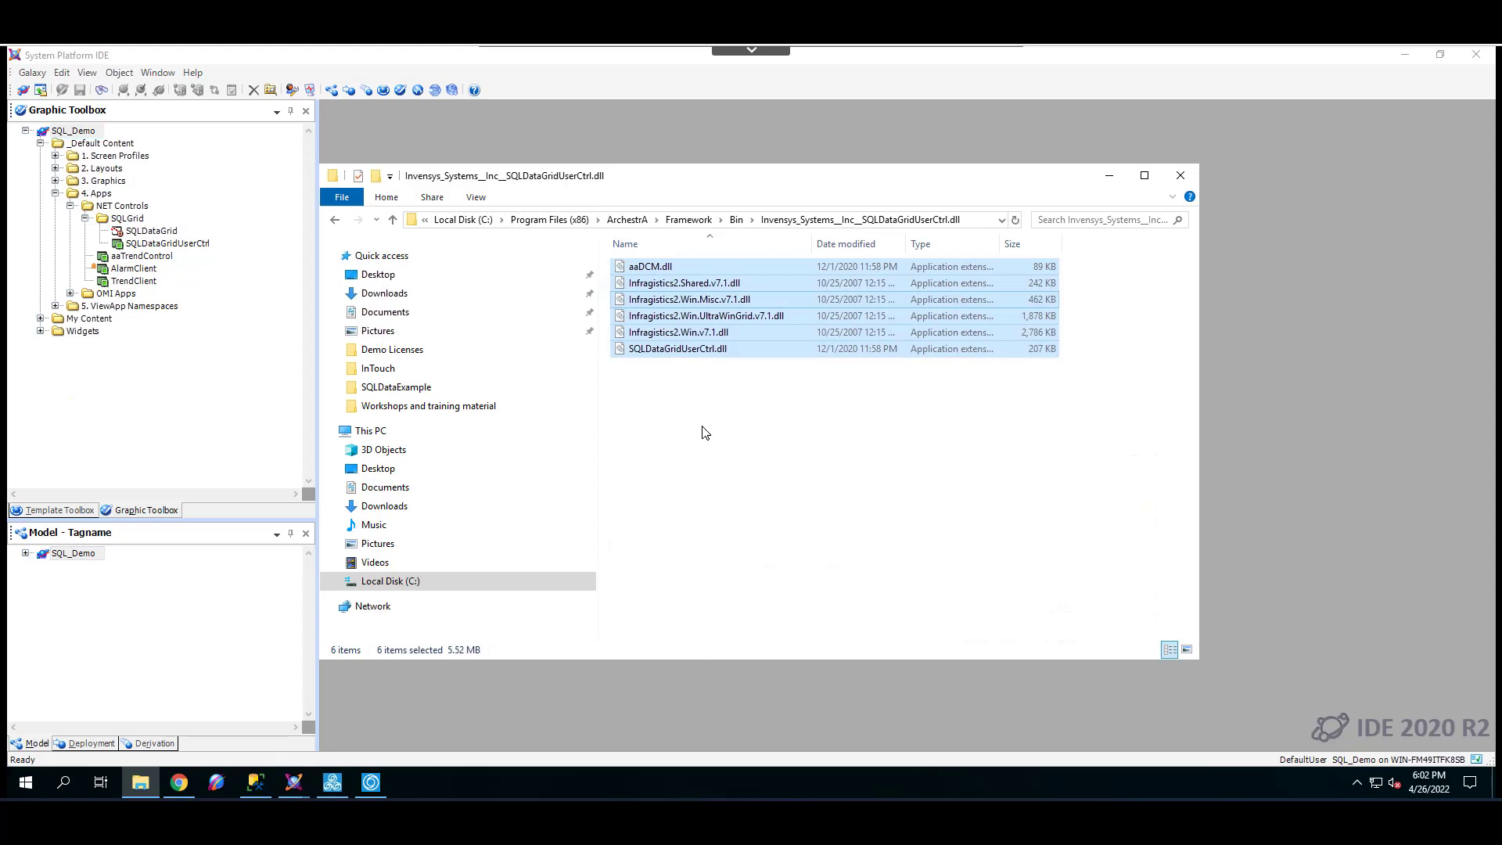
# Create a new folder named SQL_DATAGRID_01 on the Desktop.
pyautogui.click(390, 283)
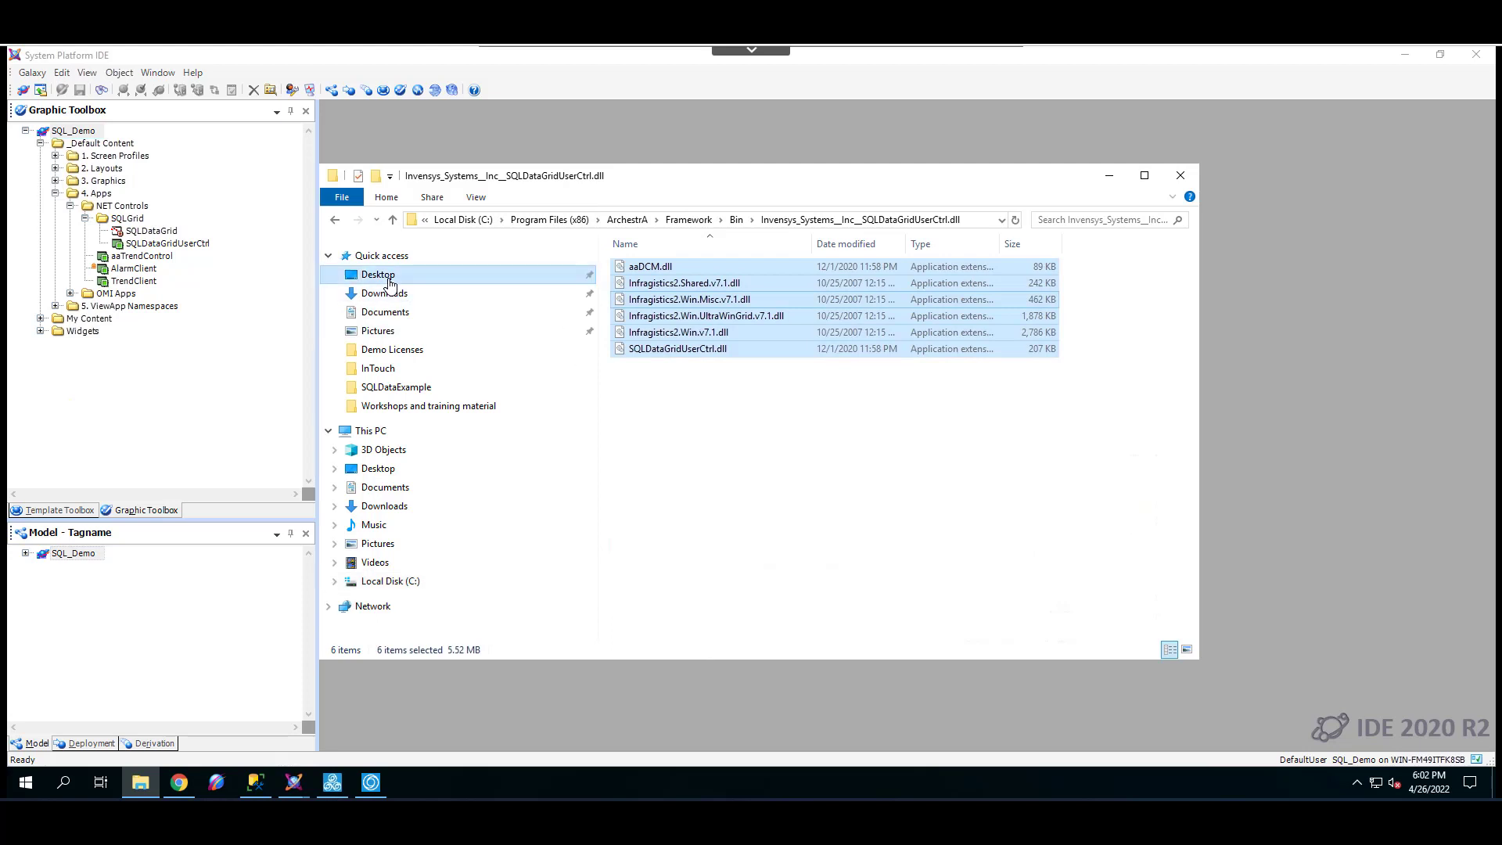
pyautogui.rightClick(671, 567)
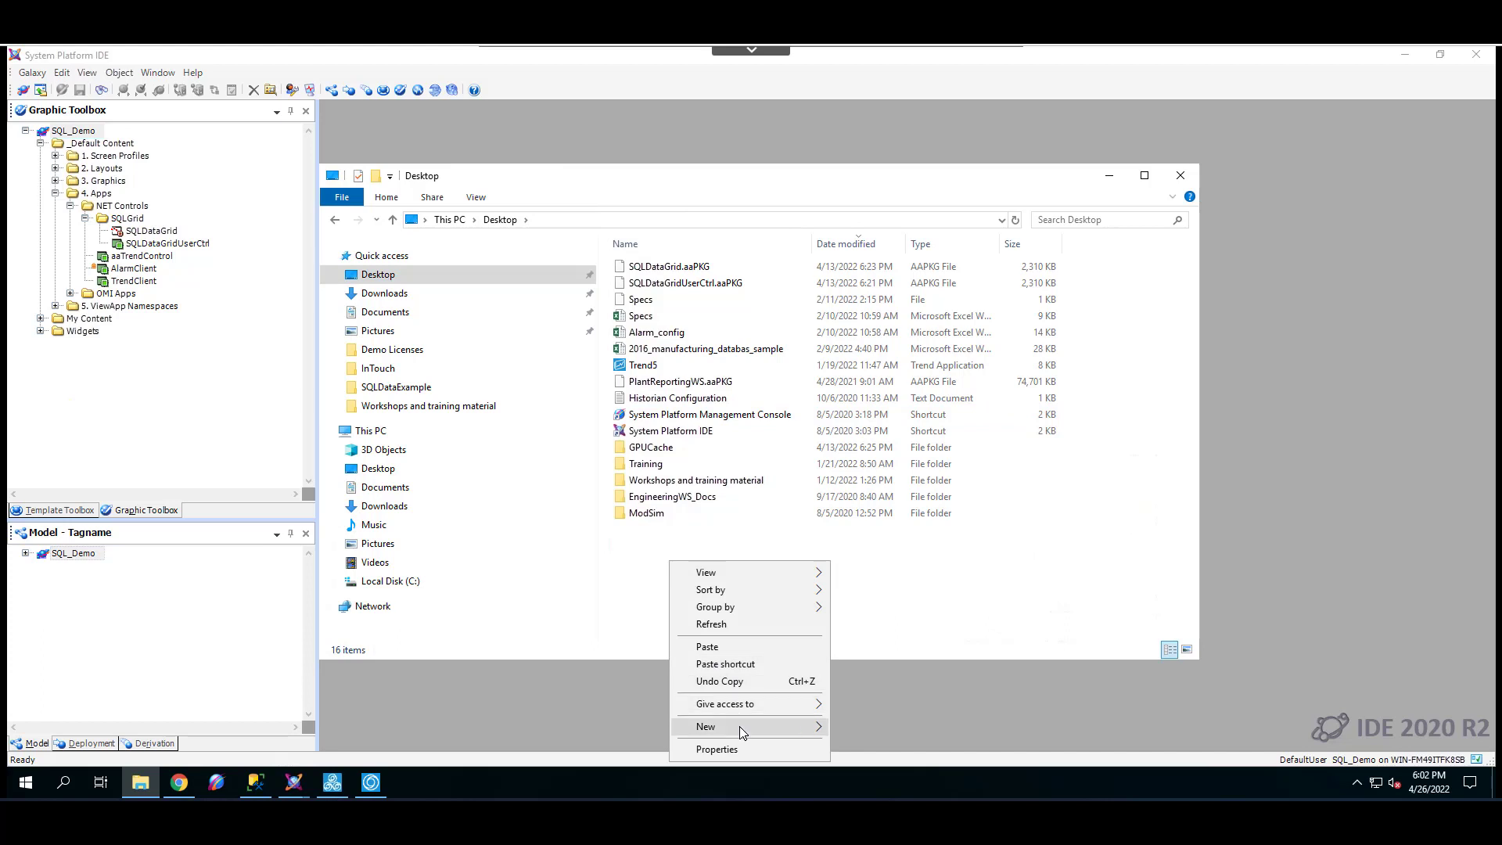
pyautogui.moveTo(739, 726)
pyautogui.click(906, 532)
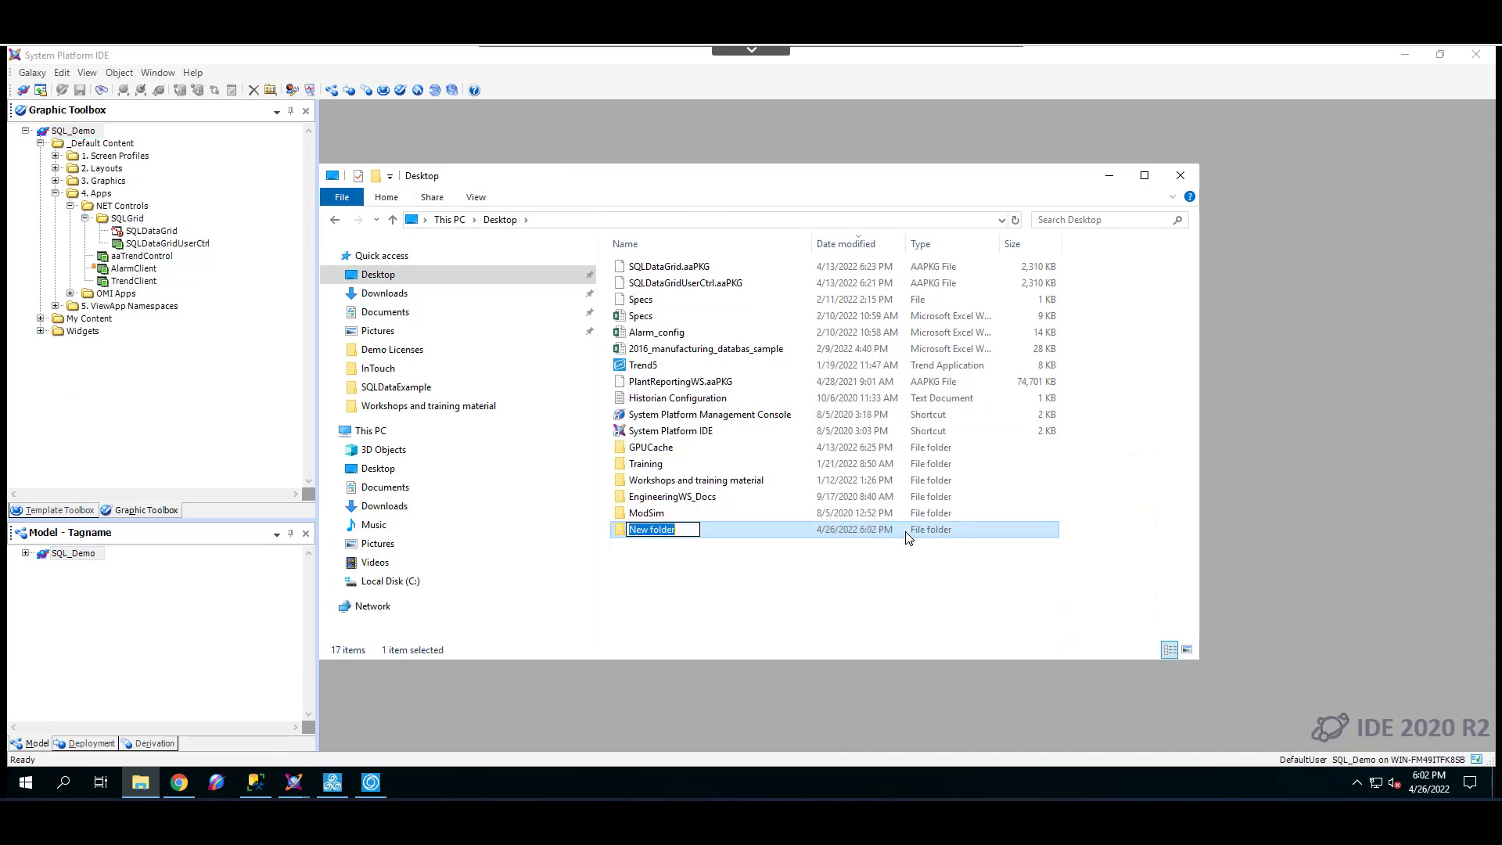
pyautogui.write('SQLDATAGRID_01')
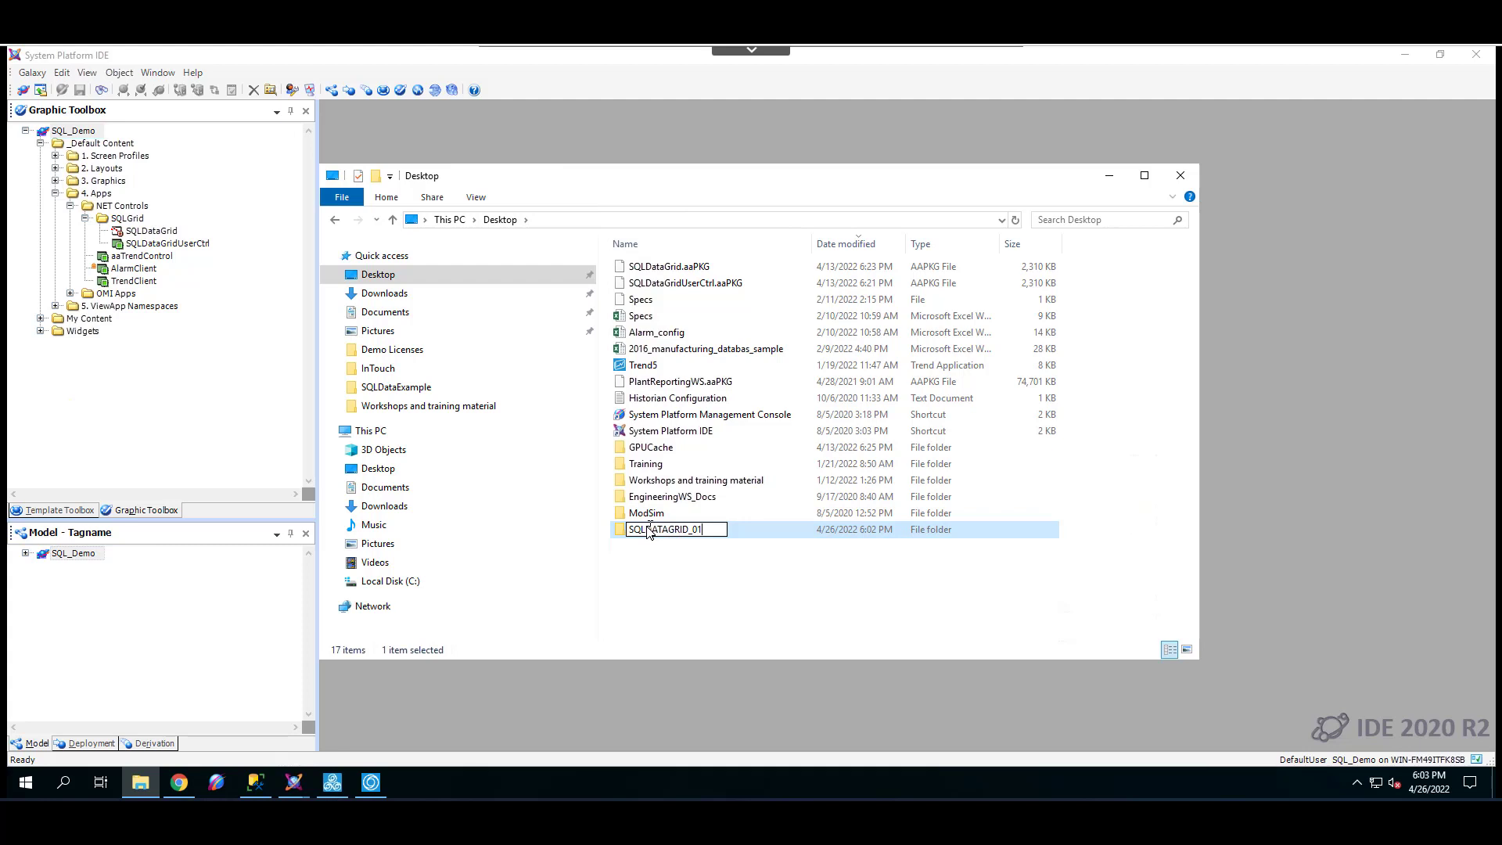
pyautogui.press('Return')
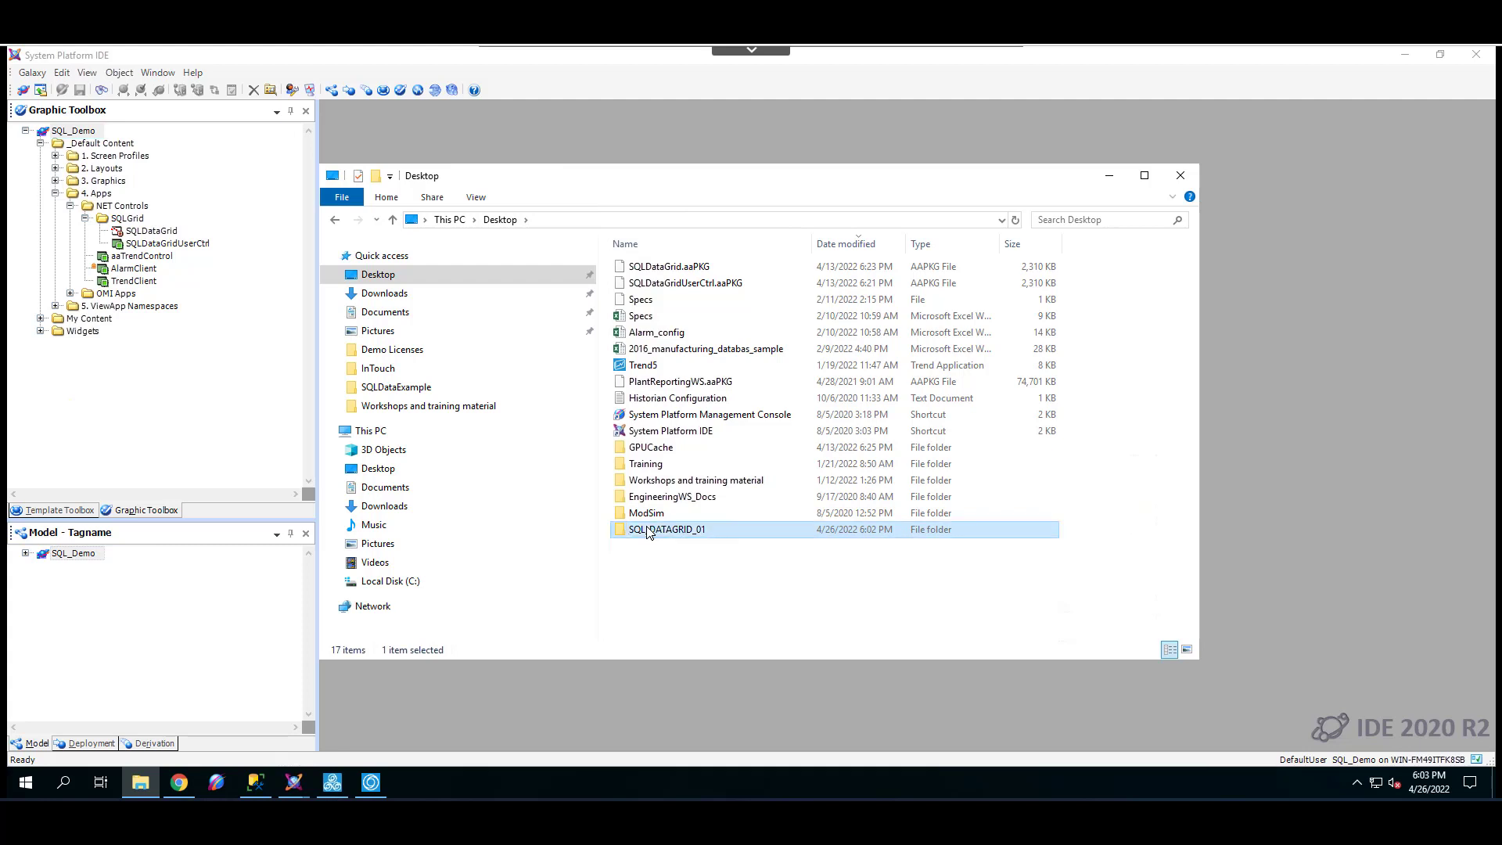
# Paste the copied DLL files into the SQL_DATAGRID_01 folder and close the File Explorer window.
pyautogui.doubleClick(708, 532)
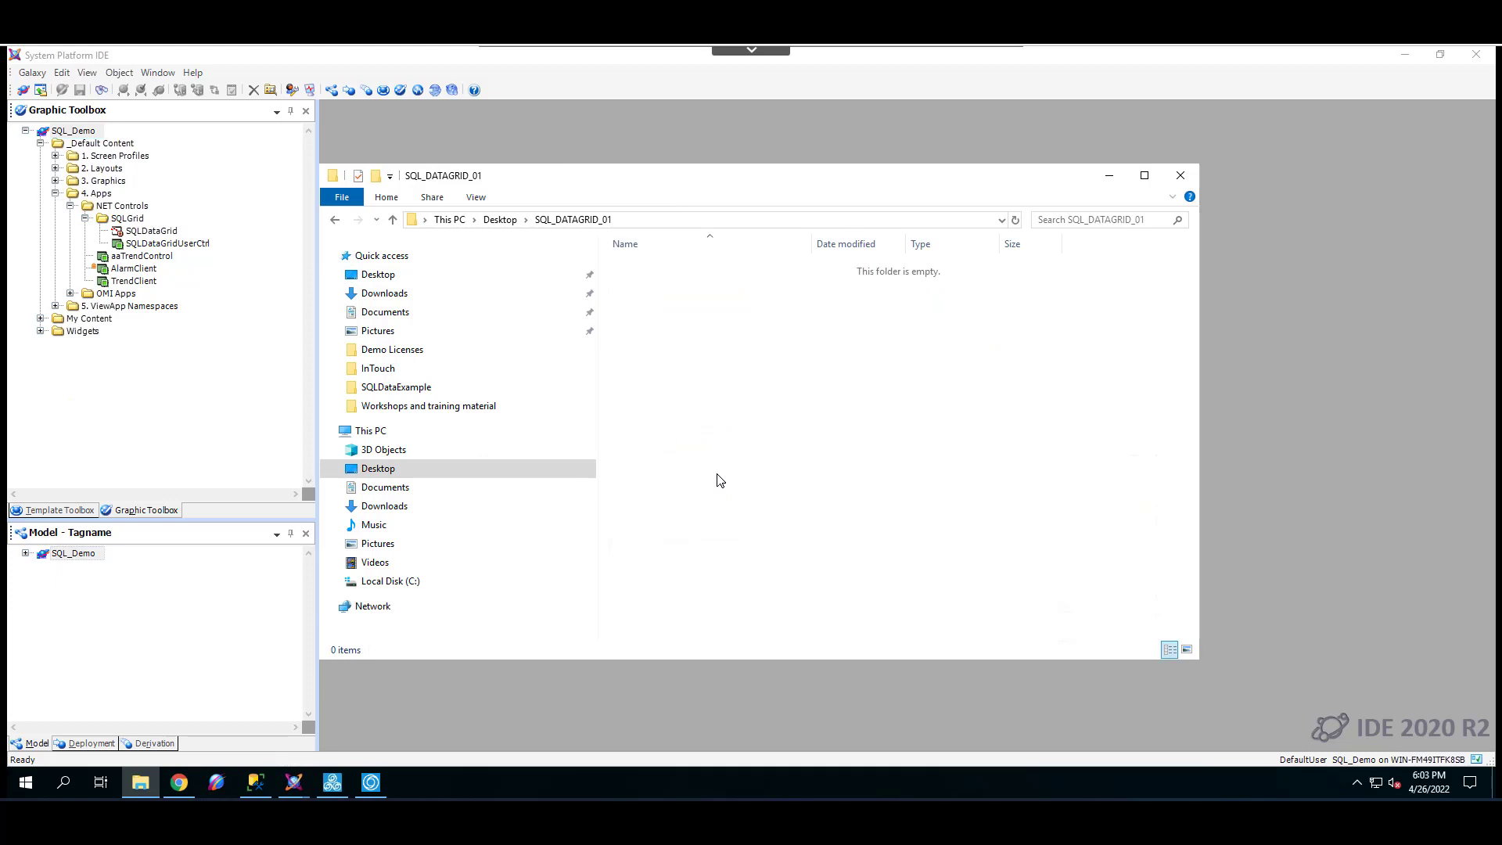
pyautogui.rightClick(648, 383)
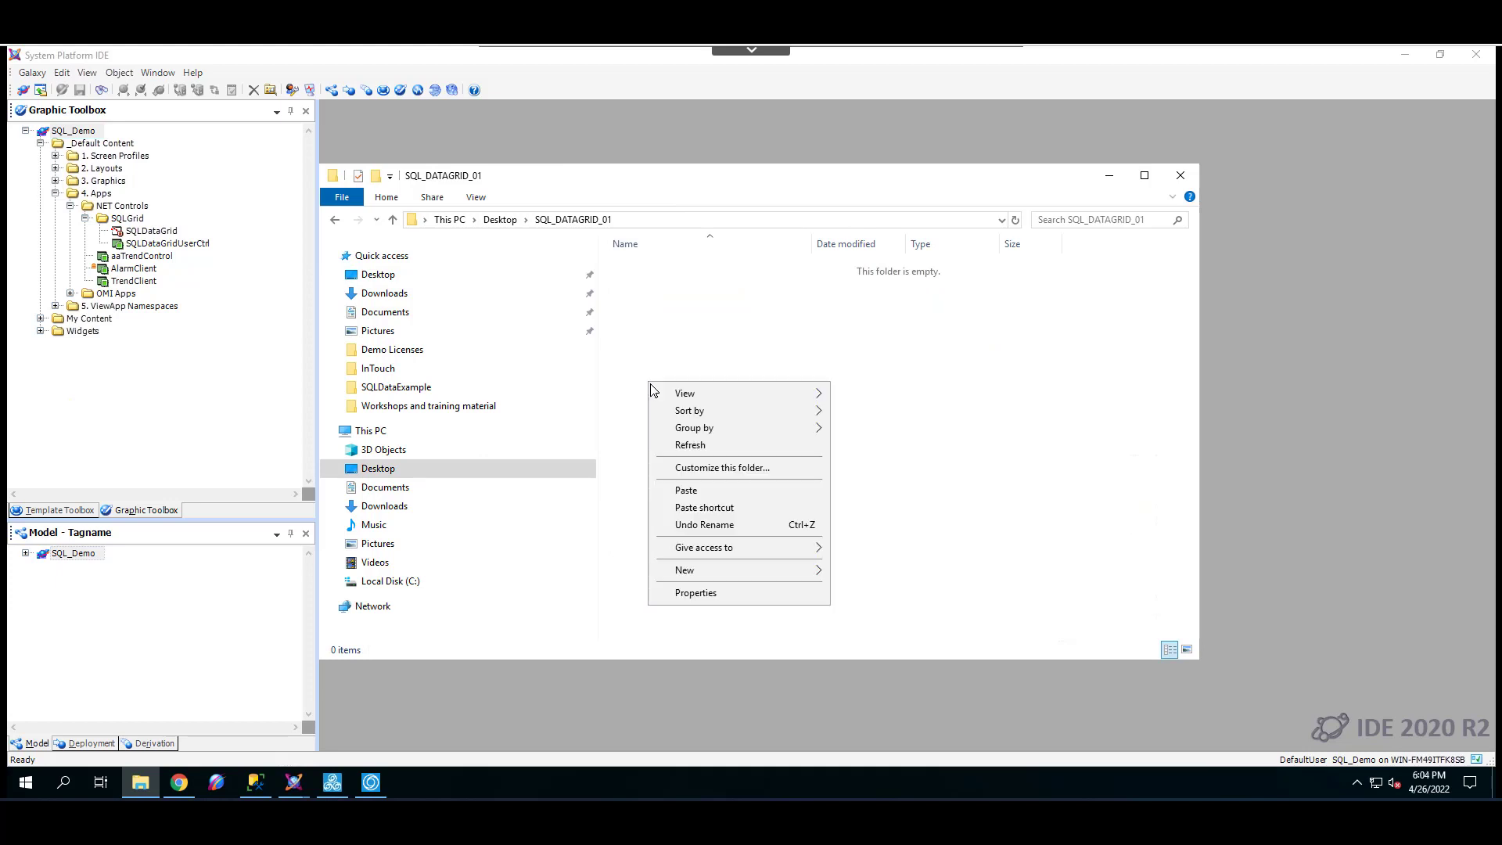
pyautogui.click(701, 489)
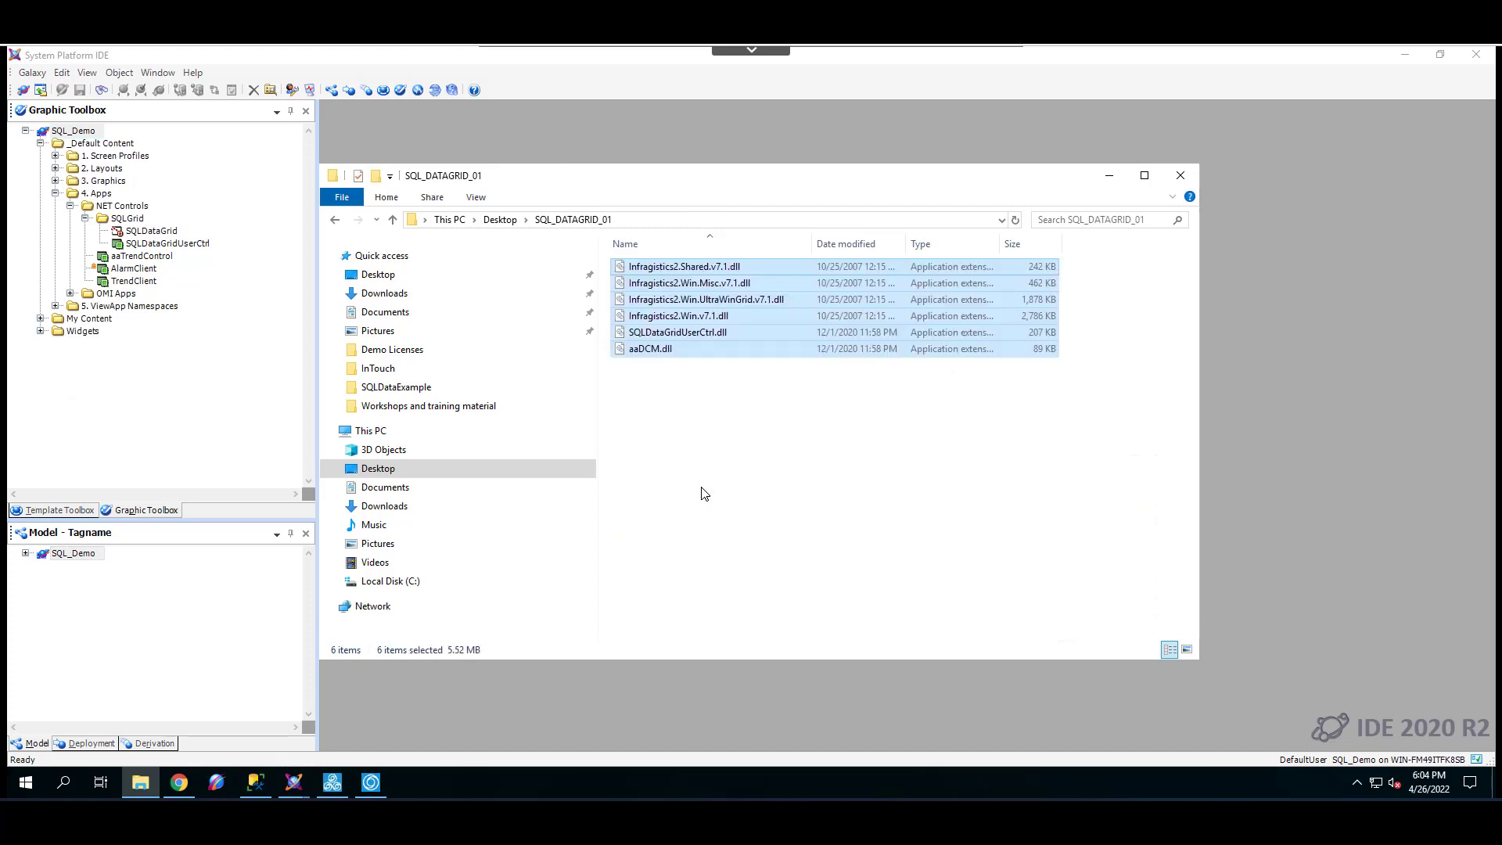
pyautogui.click(704, 493)
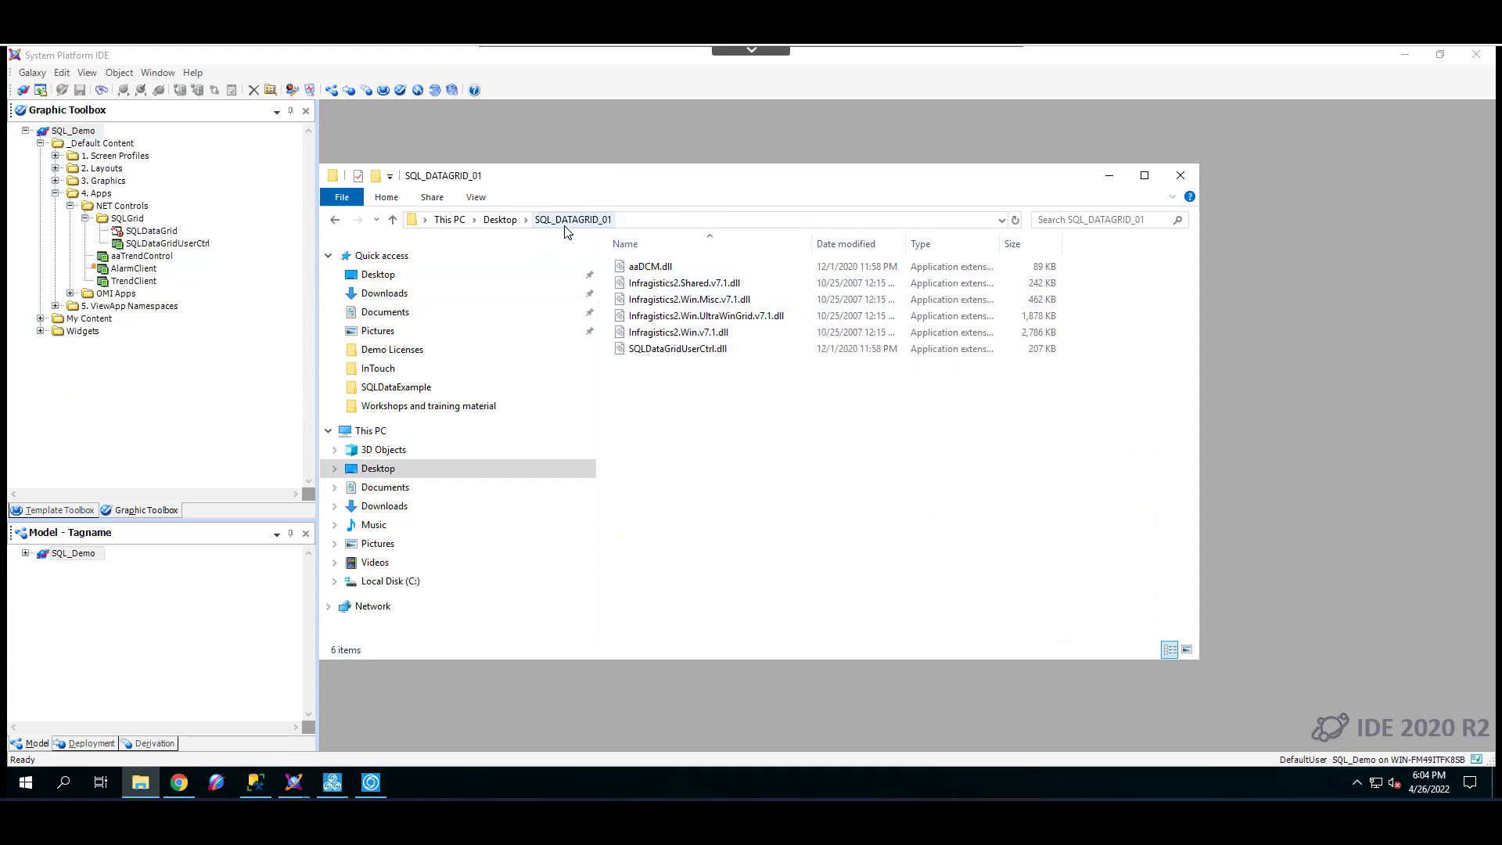
pyautogui.click(1181, 176)
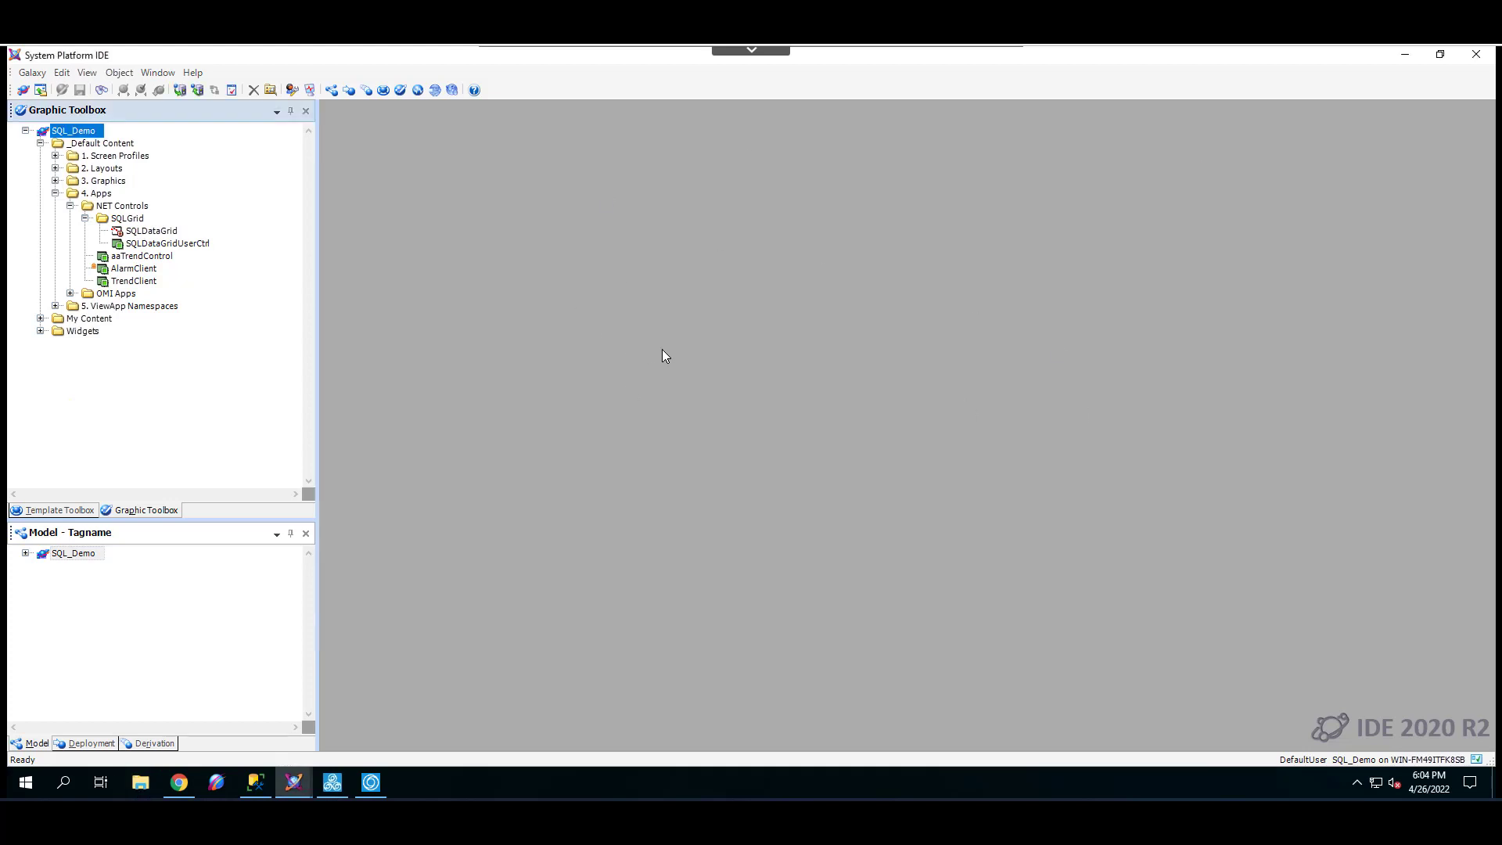
# Import the SQL_DATAGRID_01 folder from the Desktop into the galaxy as an ArchestrA App.
pyautogui.click(33, 73)
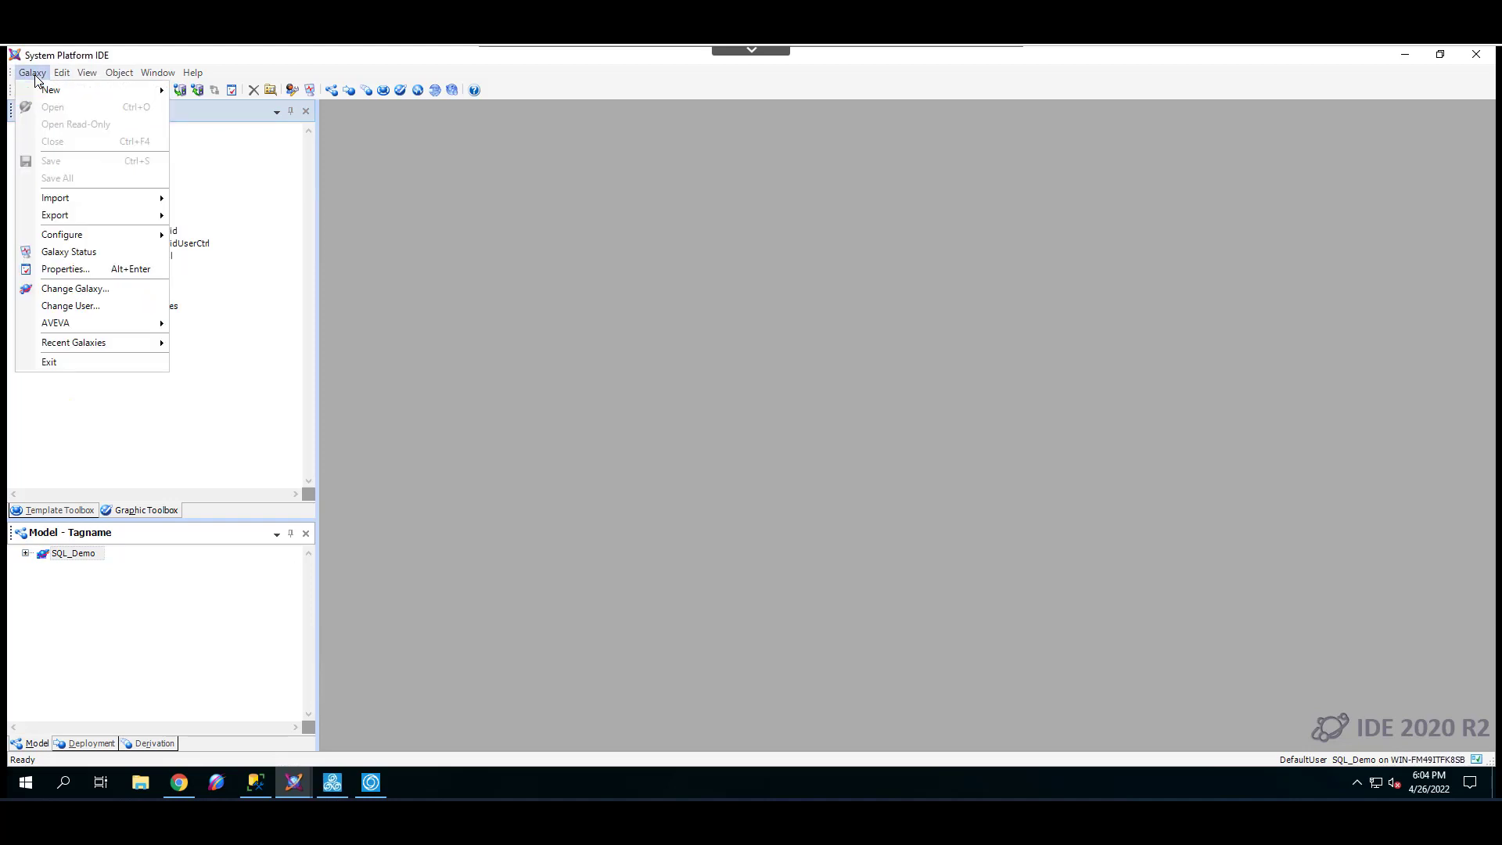
pyautogui.moveTo(98, 204)
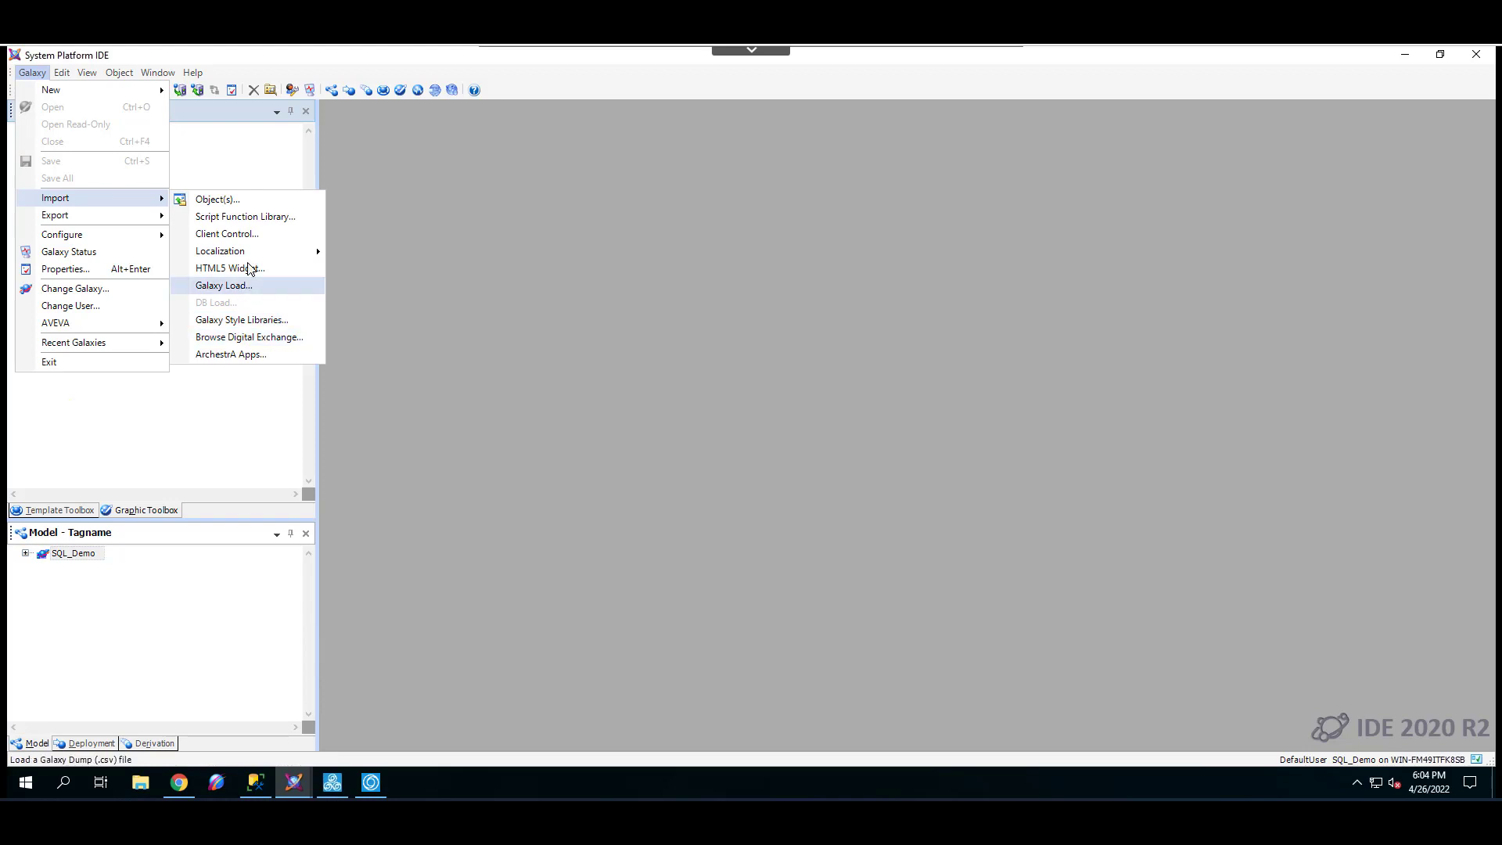
pyautogui.click(232, 356)
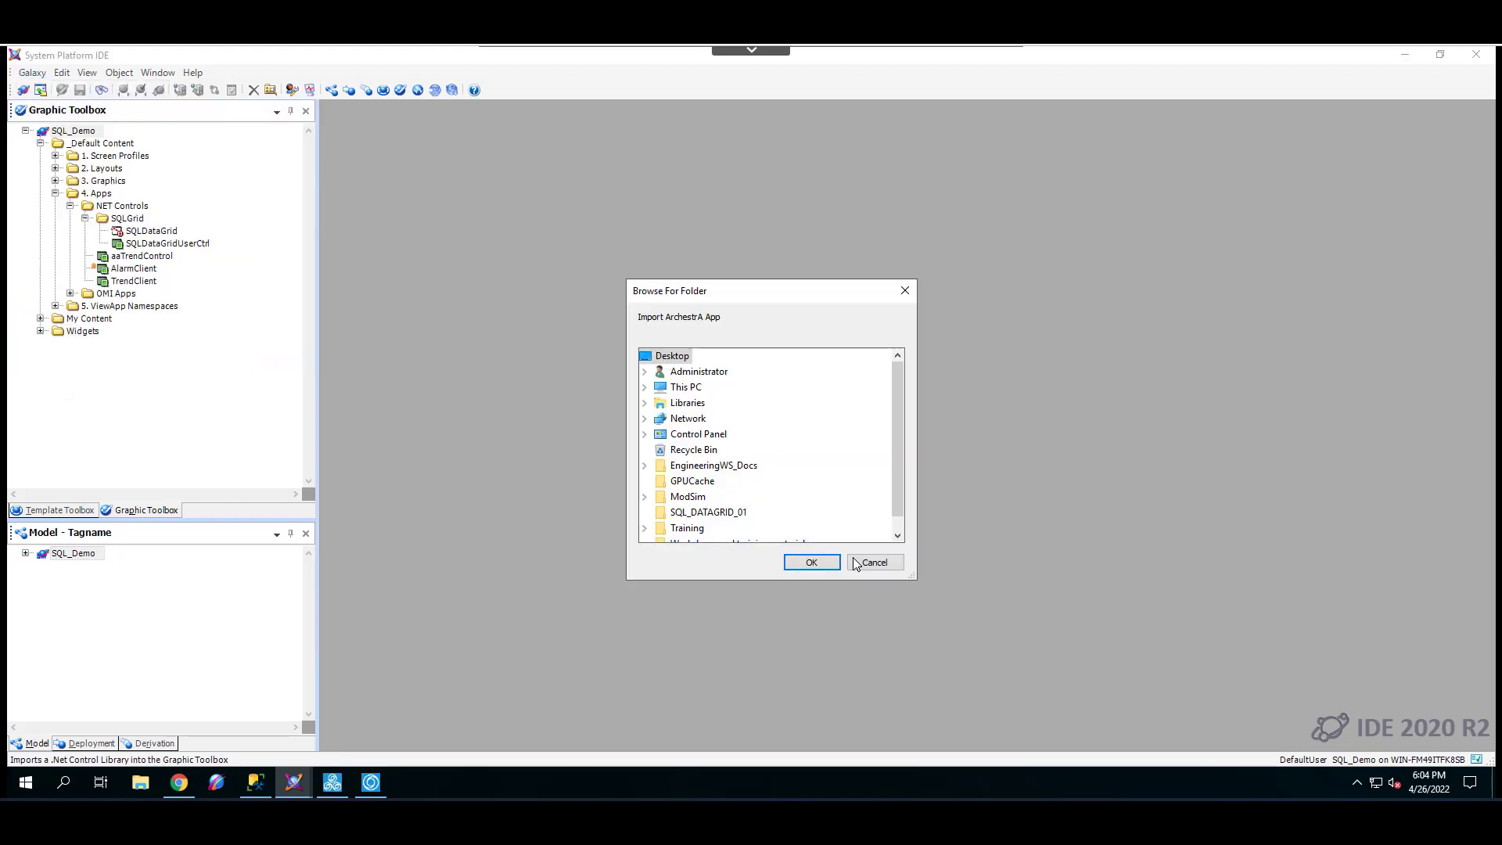
pyautogui.scroll(-1, 899, 439)
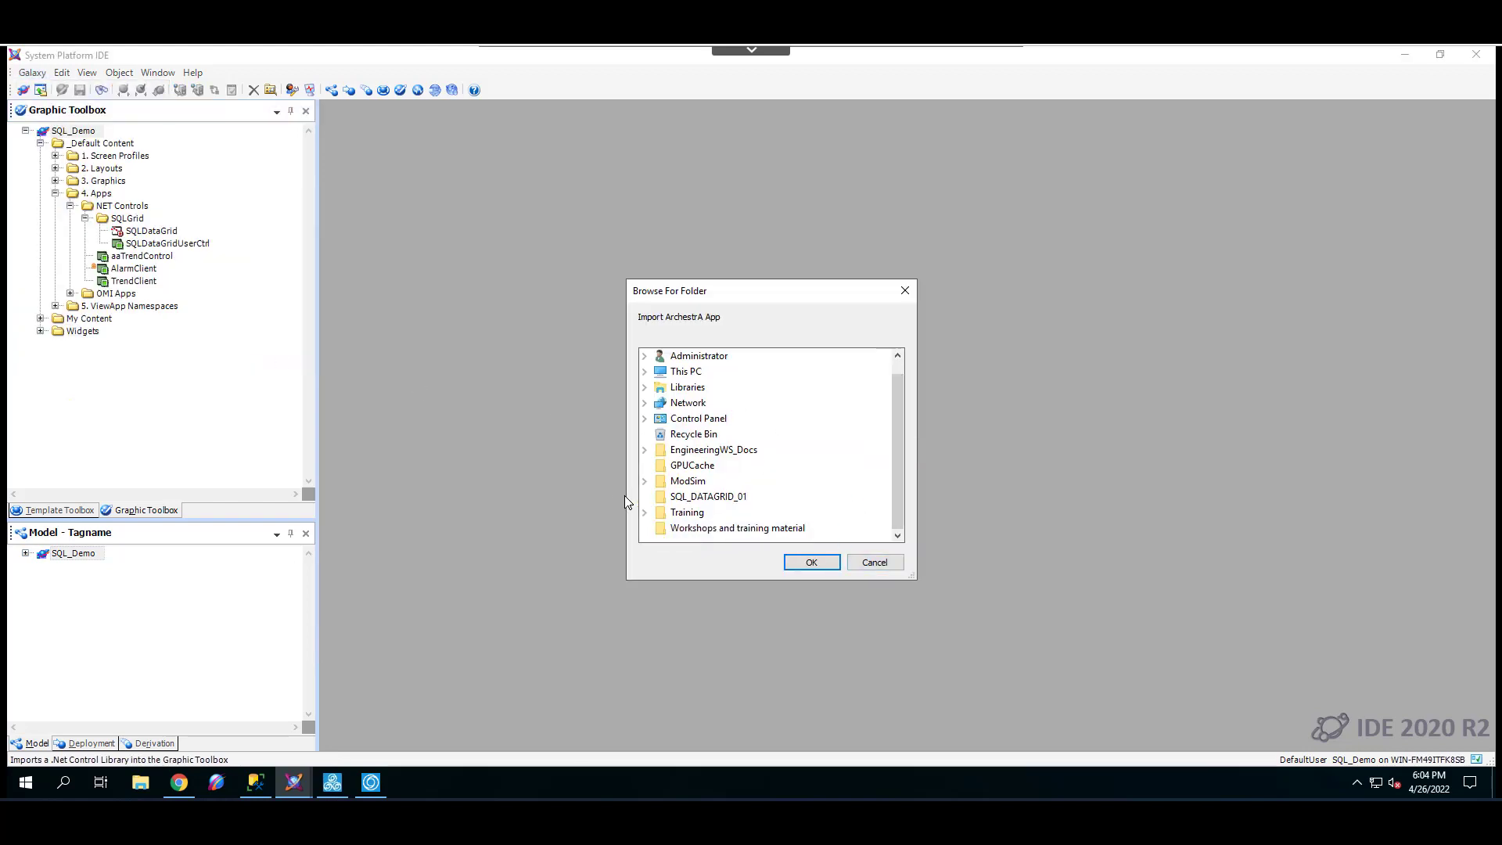
pyautogui.click(677, 499)
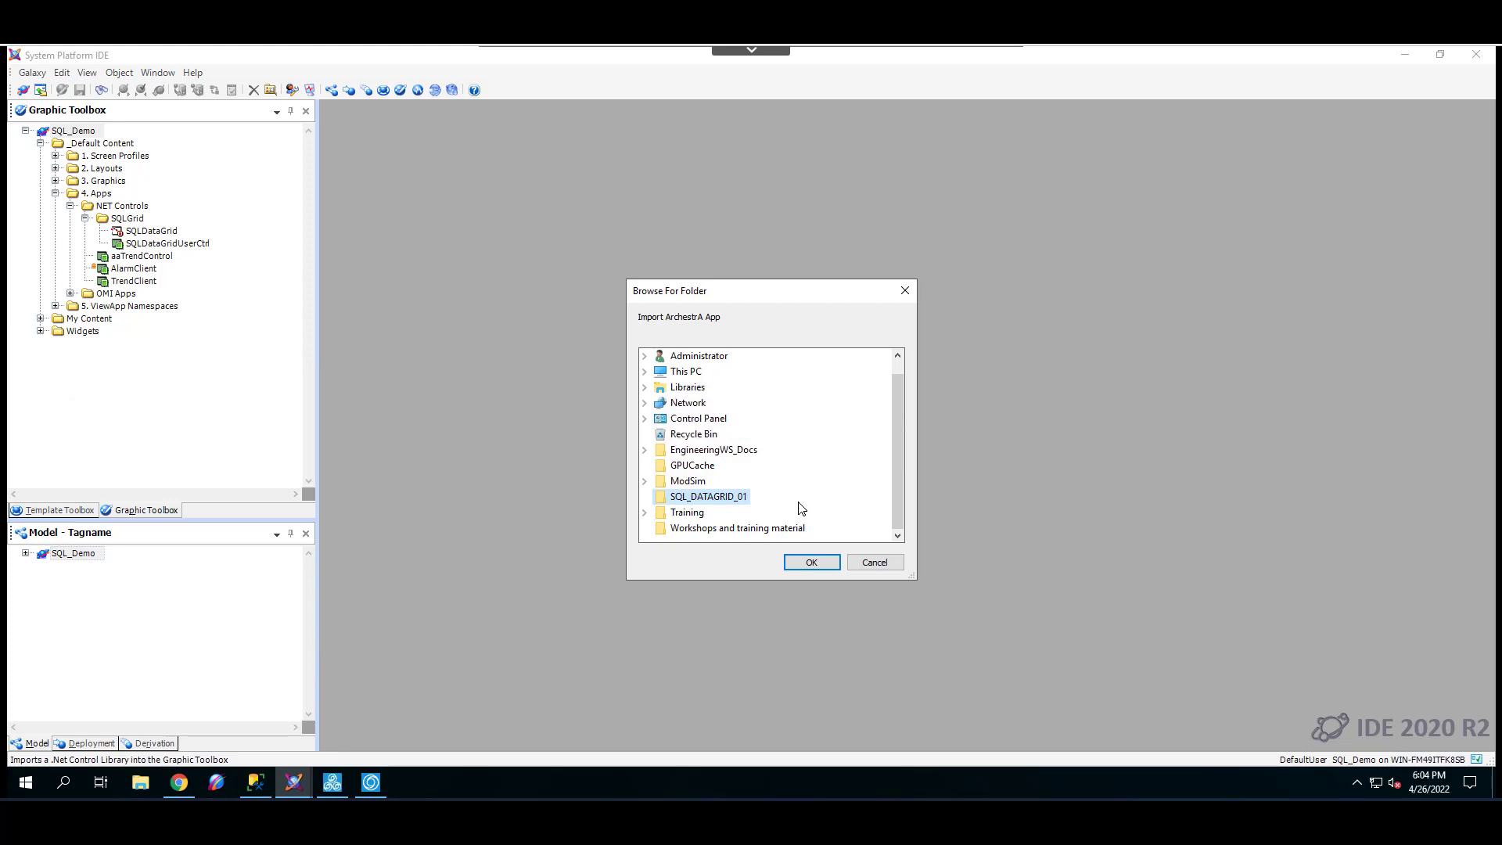
pyautogui.click(811, 563)
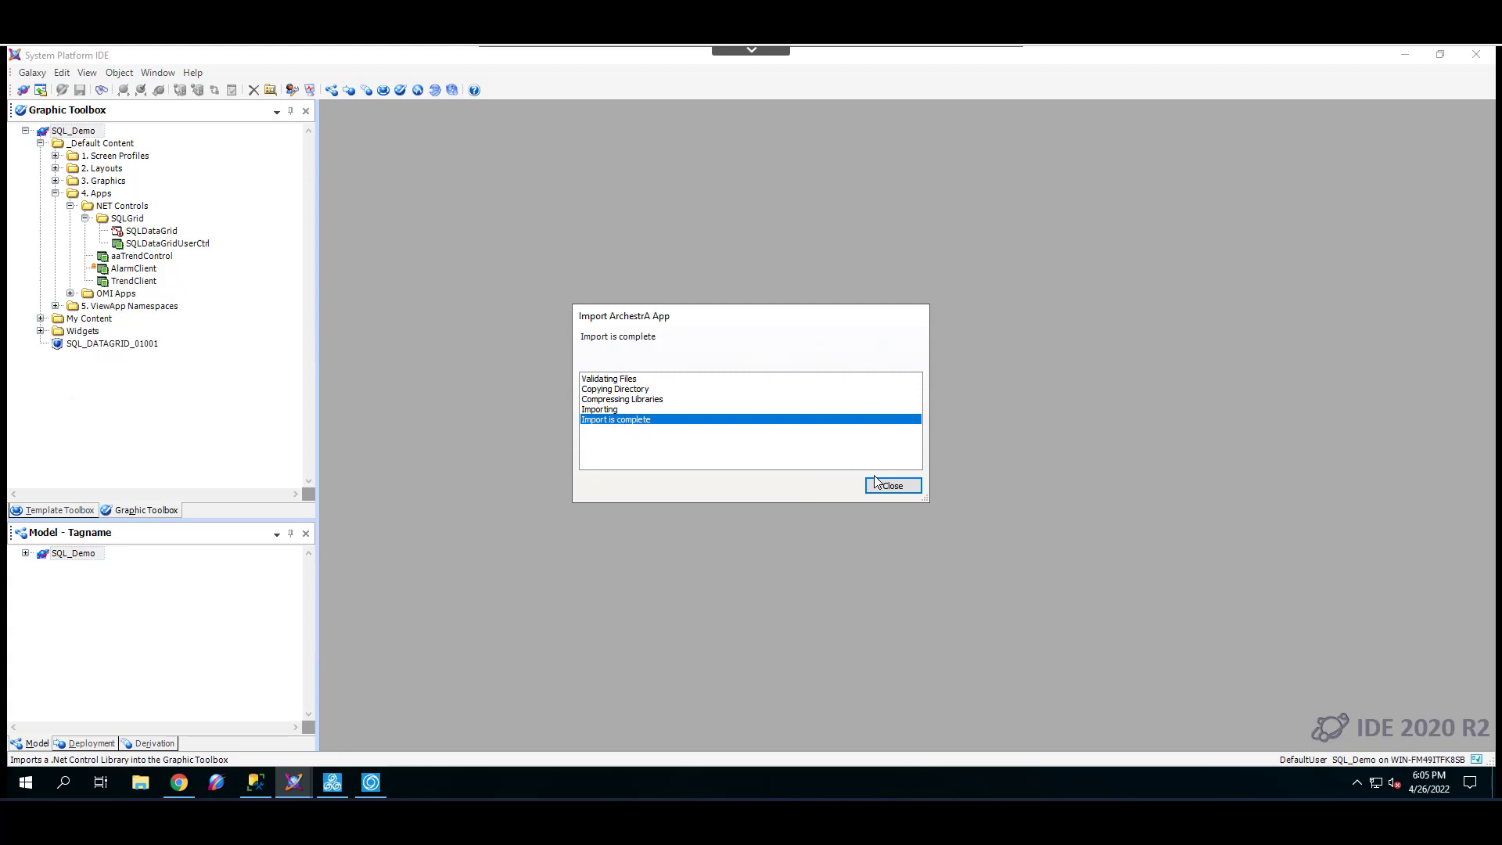
pyautogui.click(893, 487)
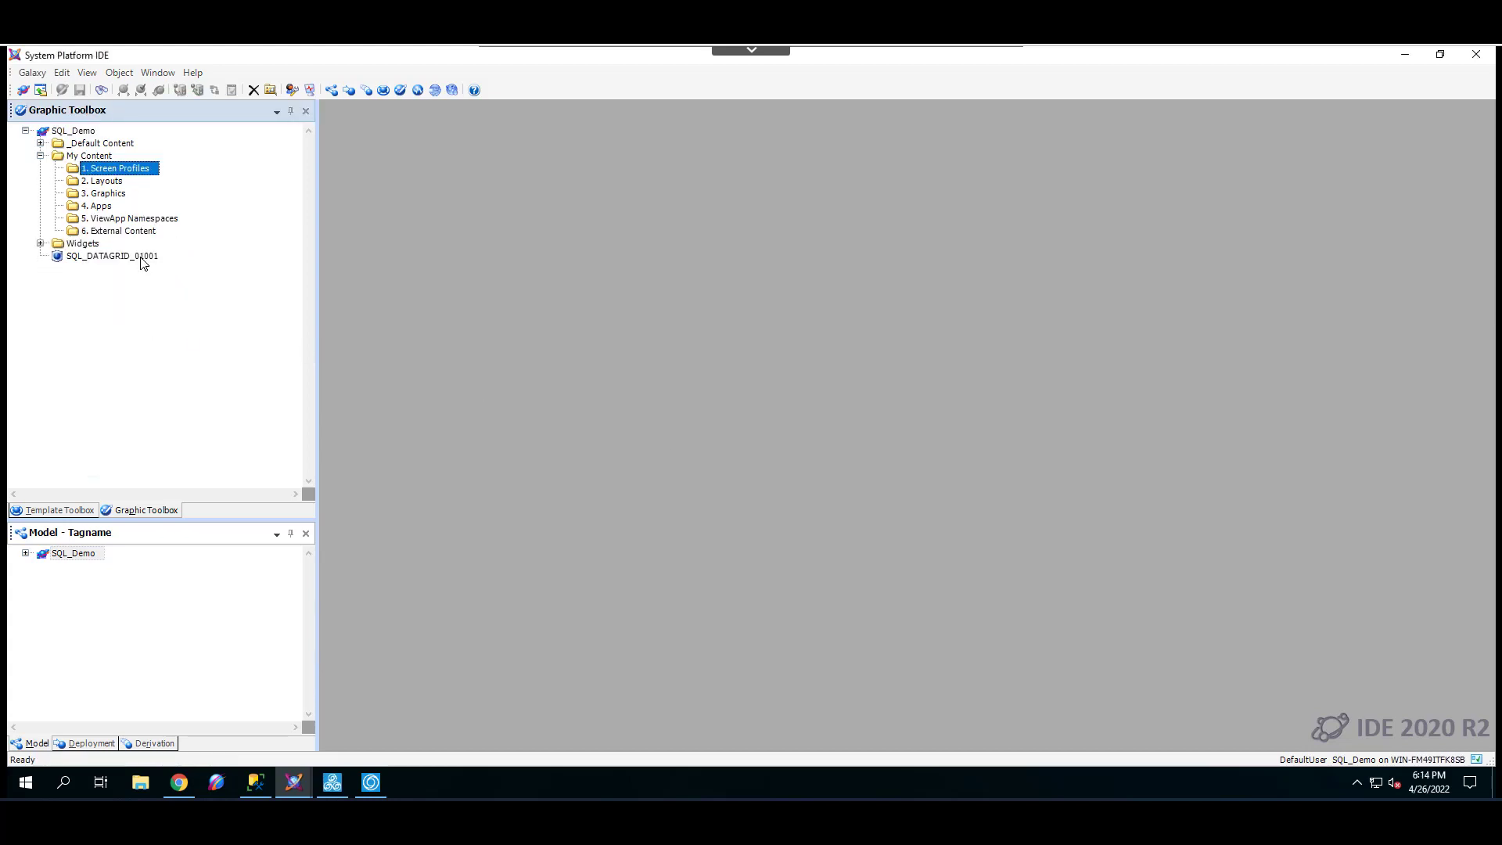
# Create a new screen profile in the 1. Screen Profiles folder of My Content, keeping its default name.
pyautogui.click(141, 258)
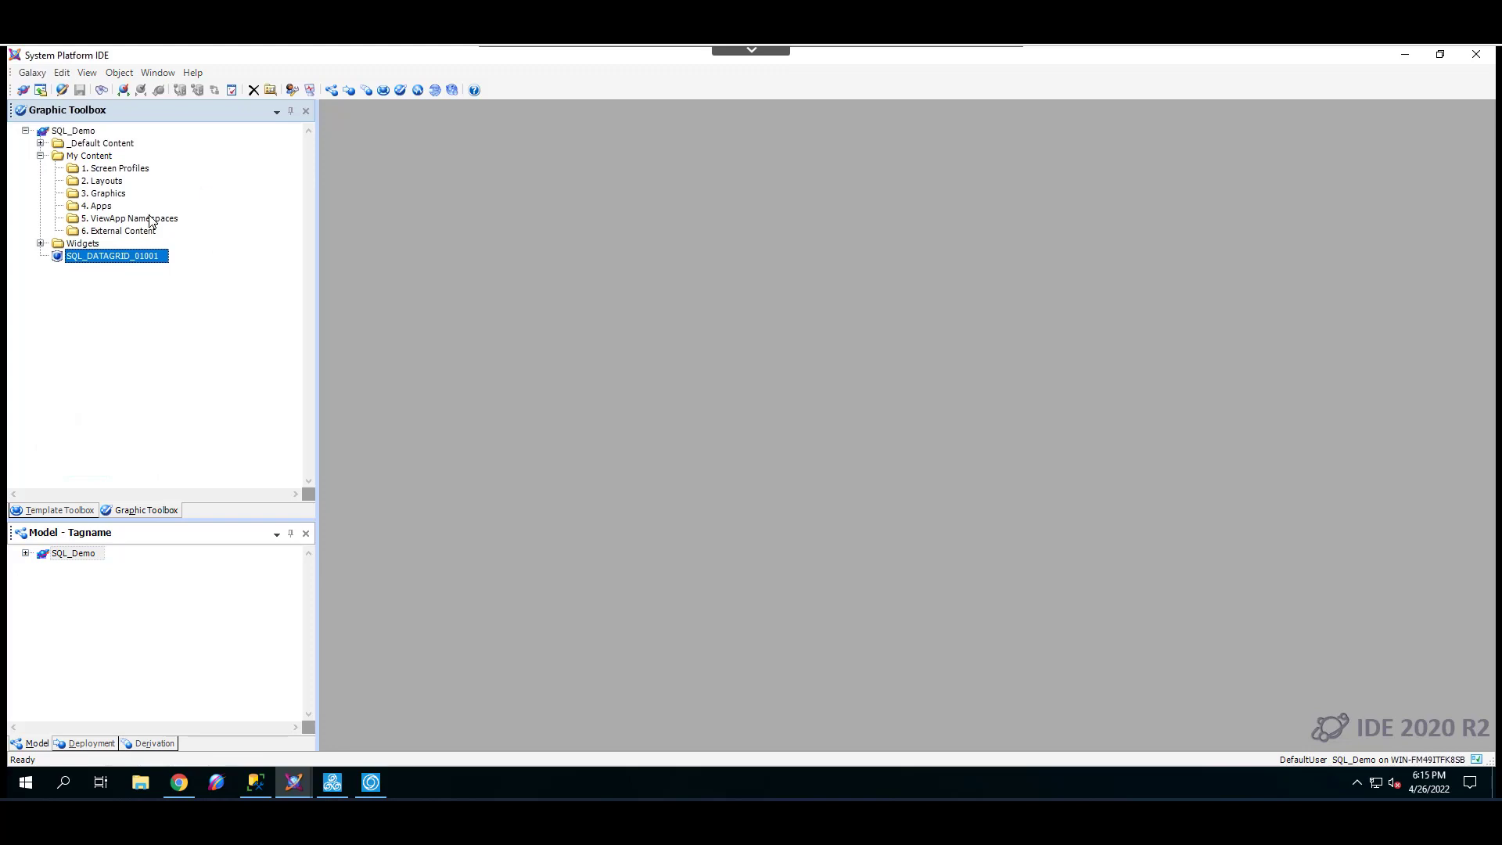
pyautogui.moveTo(113, 260)
pyautogui.rightClick(138, 169)
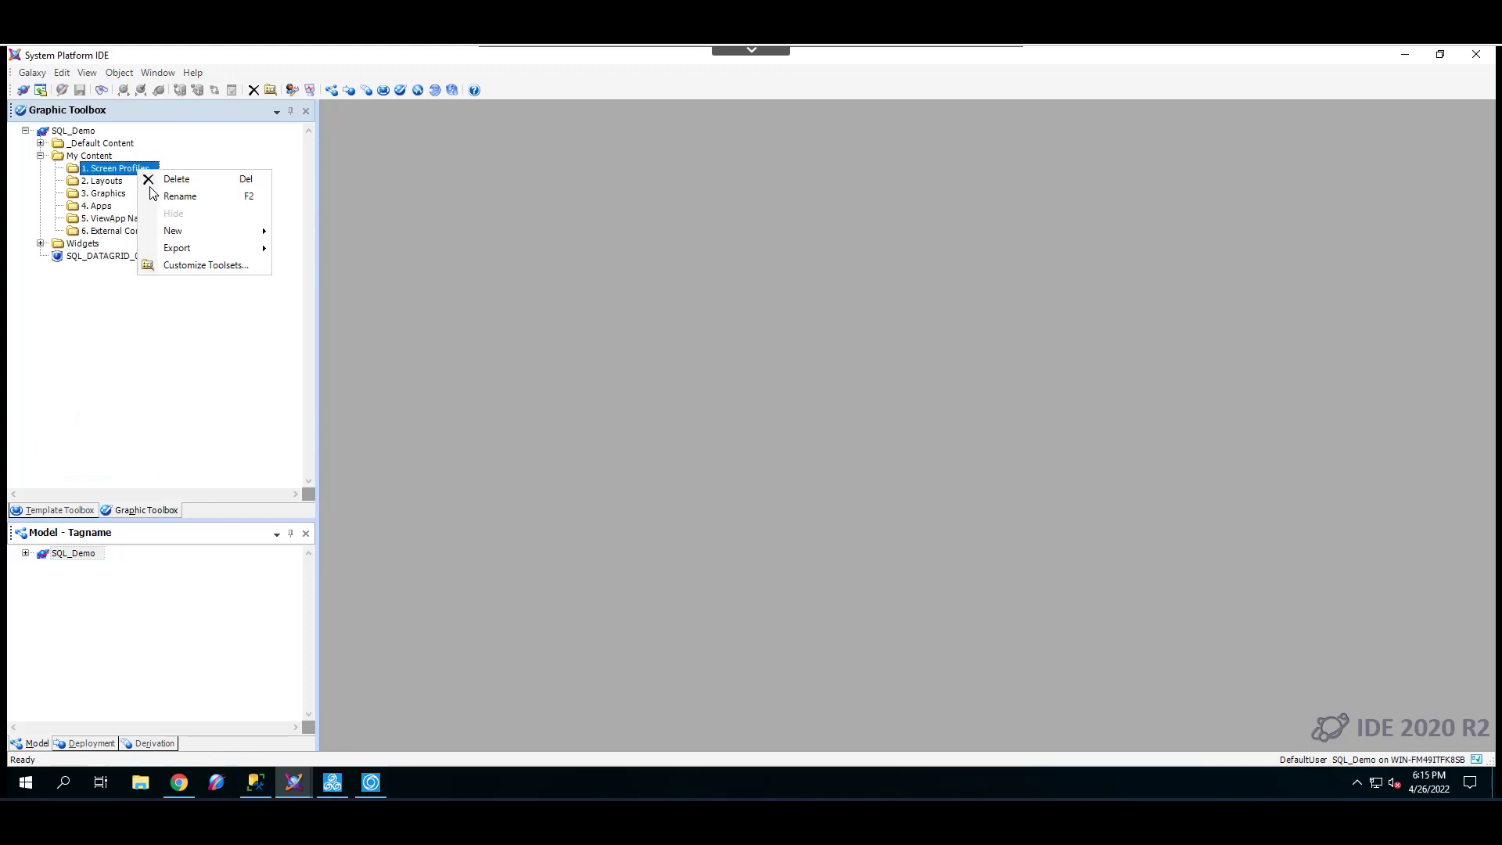
pyautogui.moveTo(178, 233)
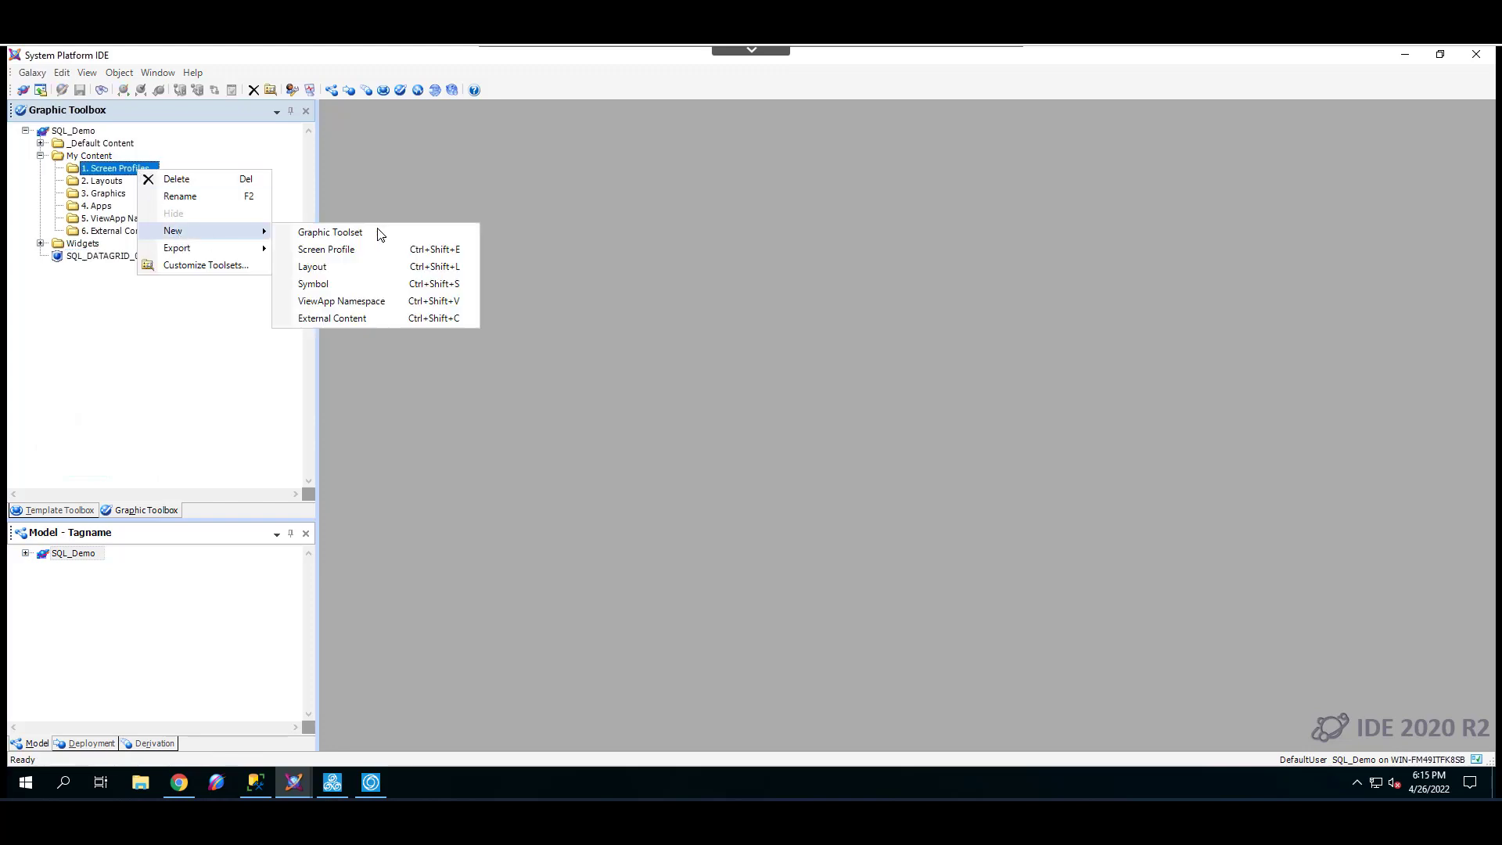
pyautogui.click(326, 249)
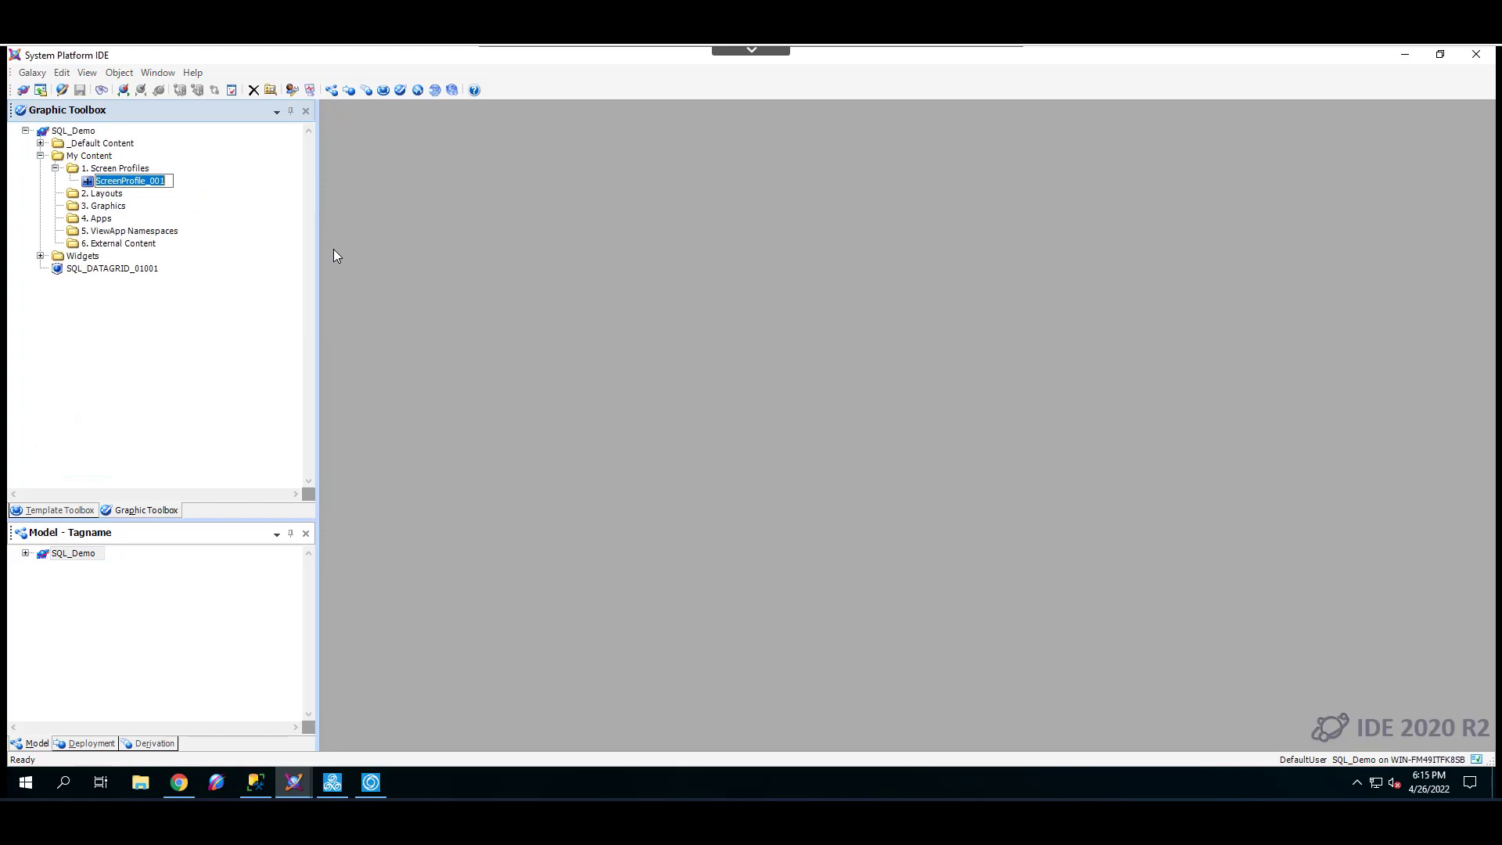
# Create a new layout named SQL_Layout in the 2. Layouts folder of My Content.
pyautogui.rightClick(100, 194)
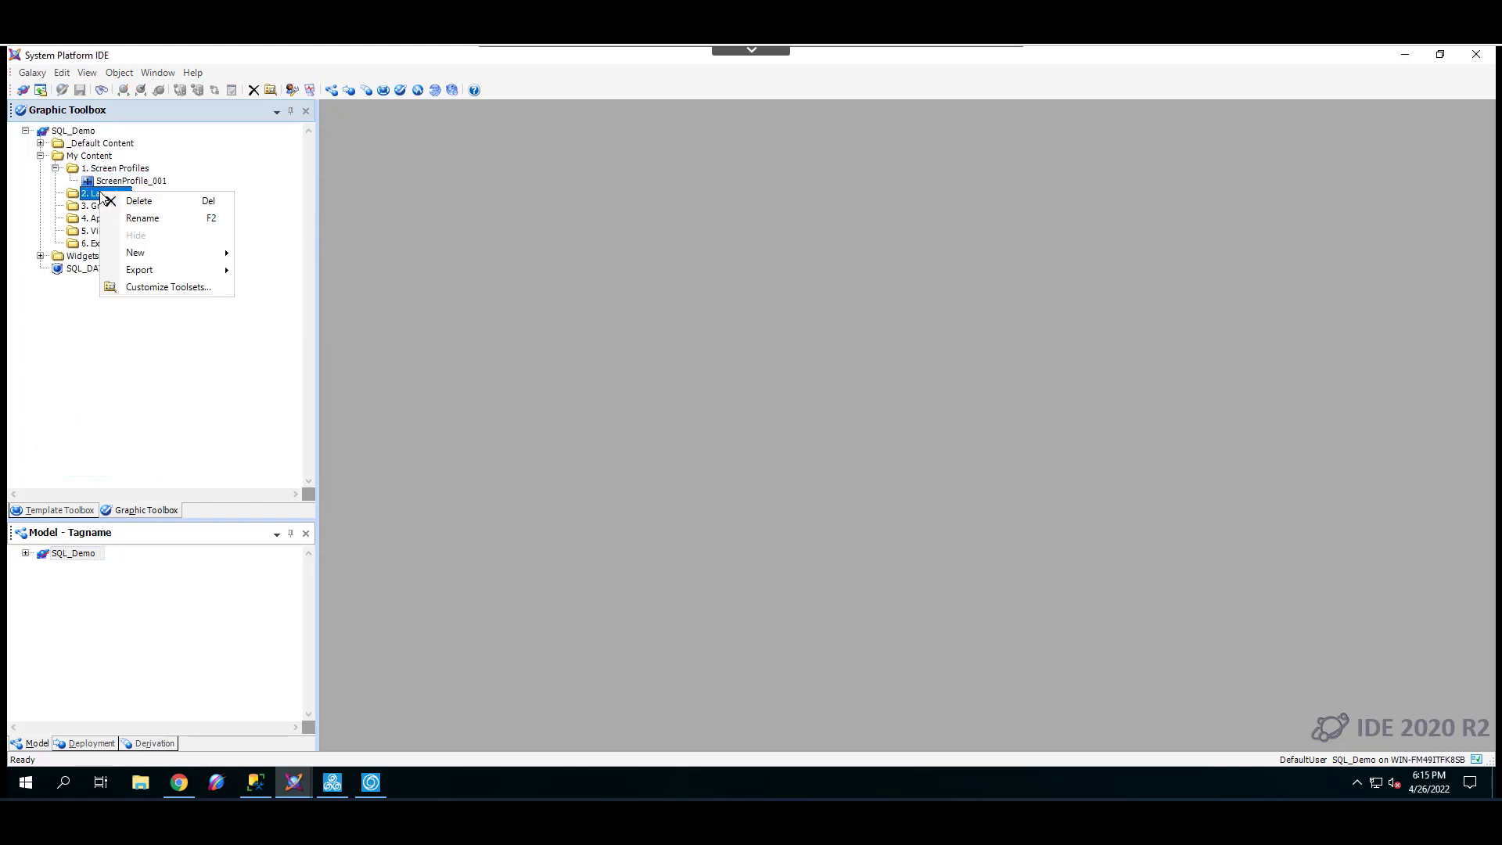
pyautogui.moveTo(163, 252)
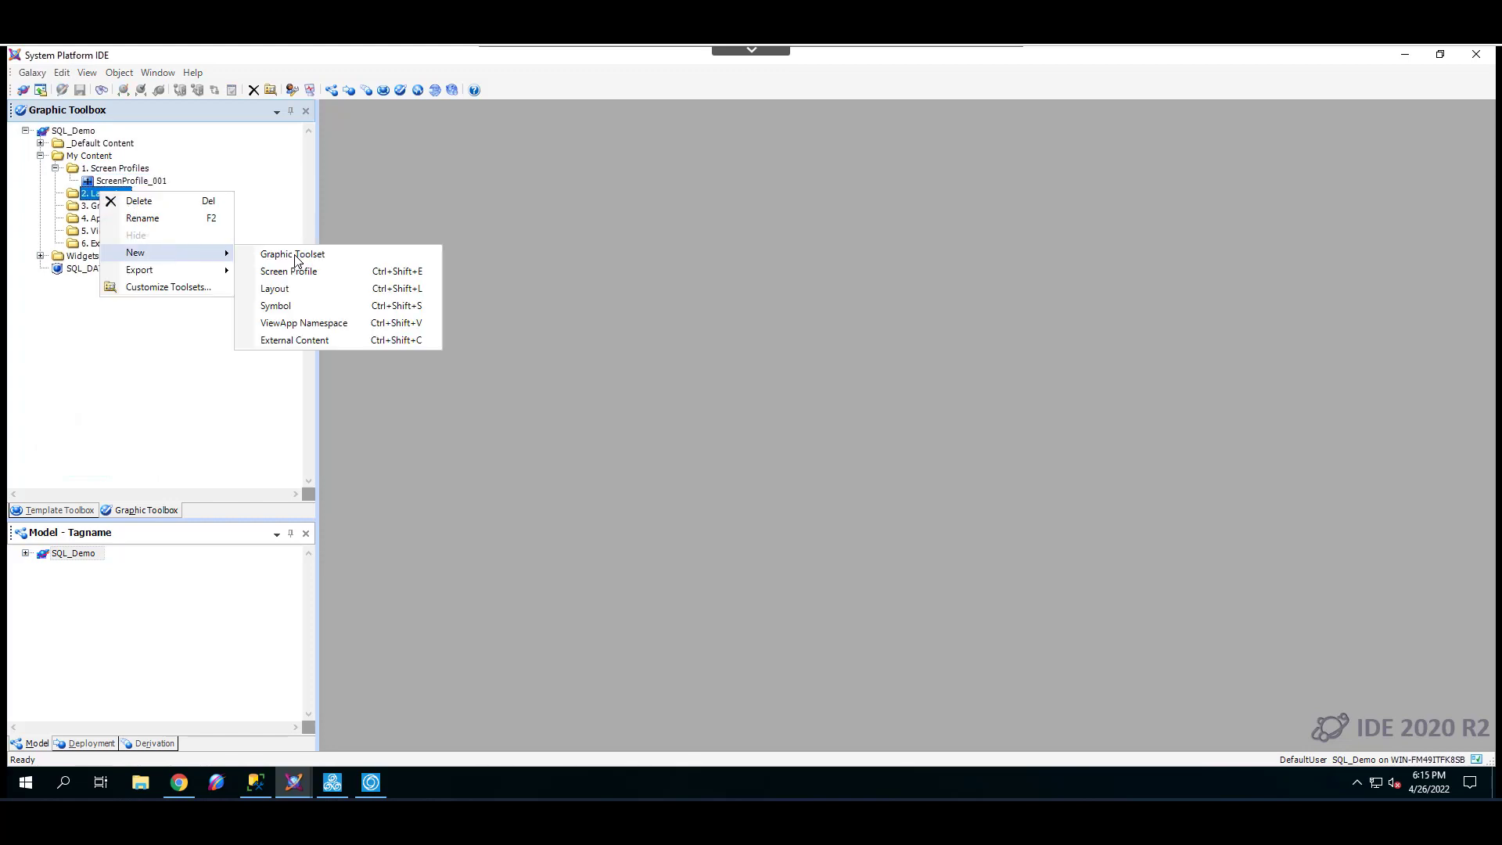
pyautogui.click(276, 289)
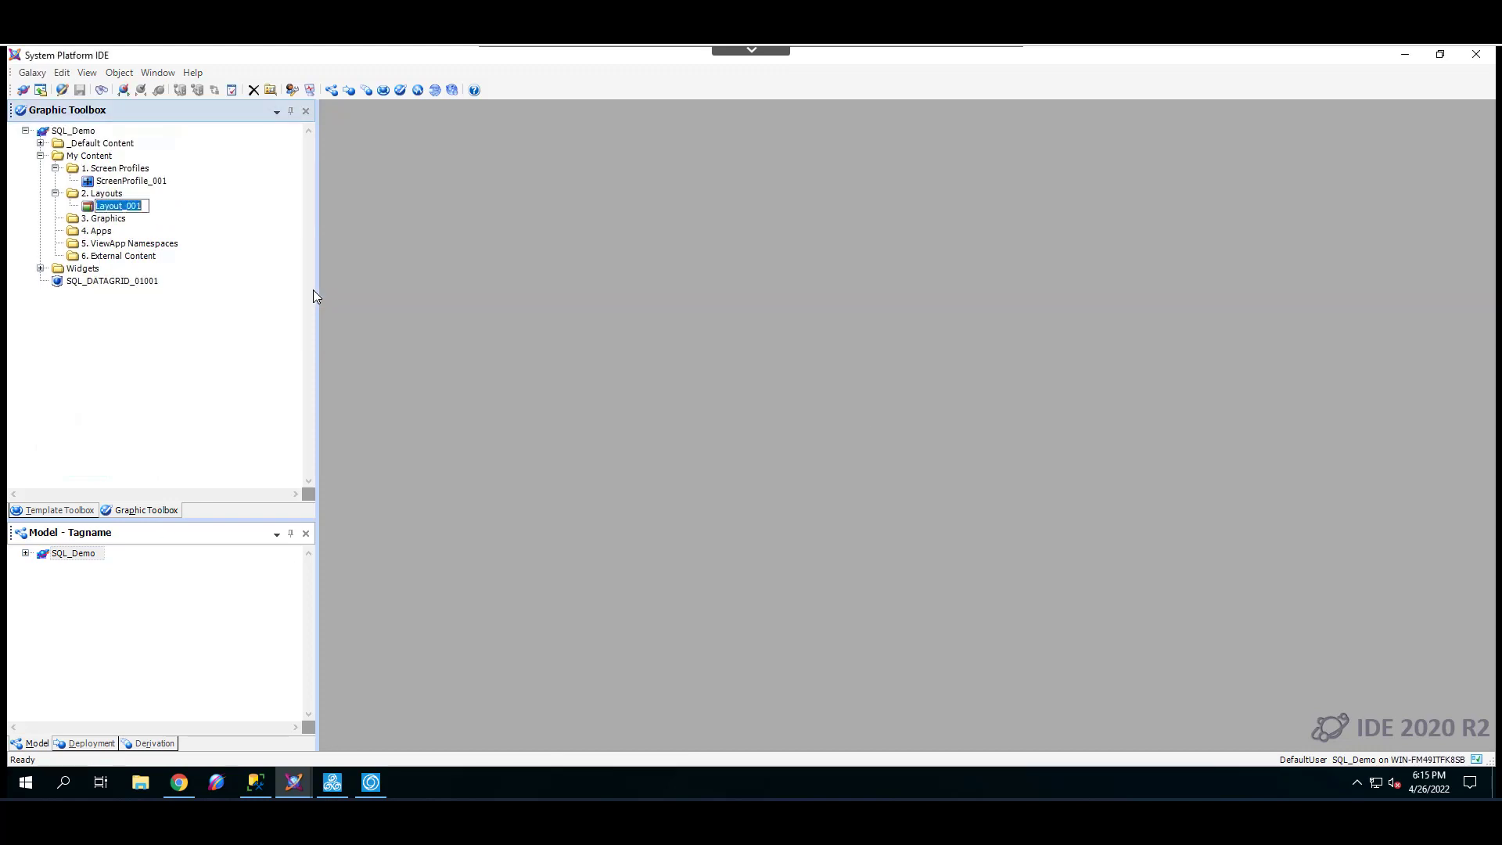
pyautogui.write('SQL_Layout')
pyautogui.press('Return')
# Open SQL_Layout, add a second pane above Pane1, and move their divider up so Pane1 is about 961 high.
pyautogui.doubleClick(110, 208)
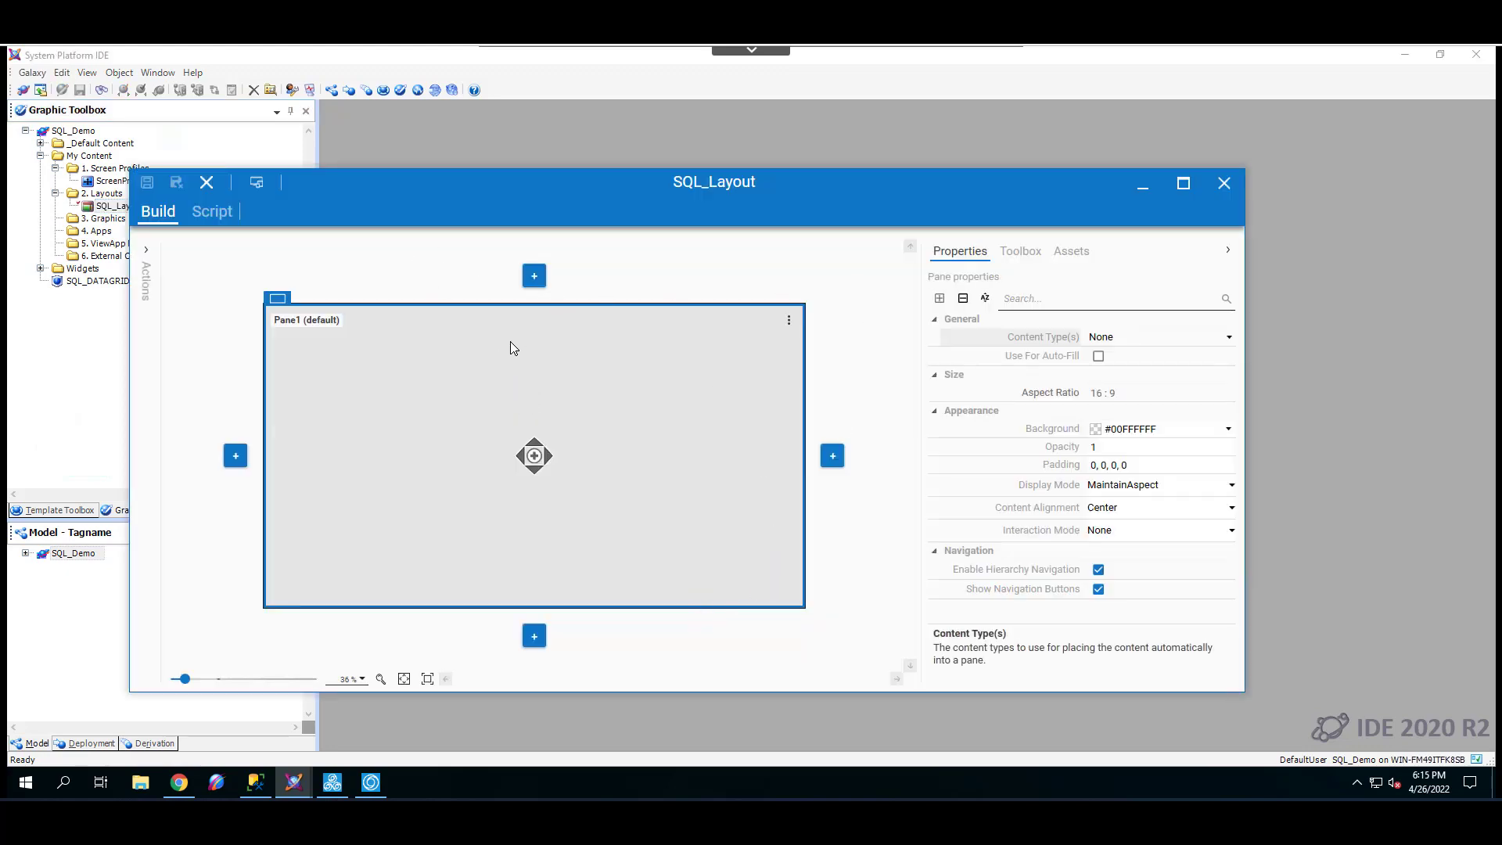
pyautogui.click(535, 442)
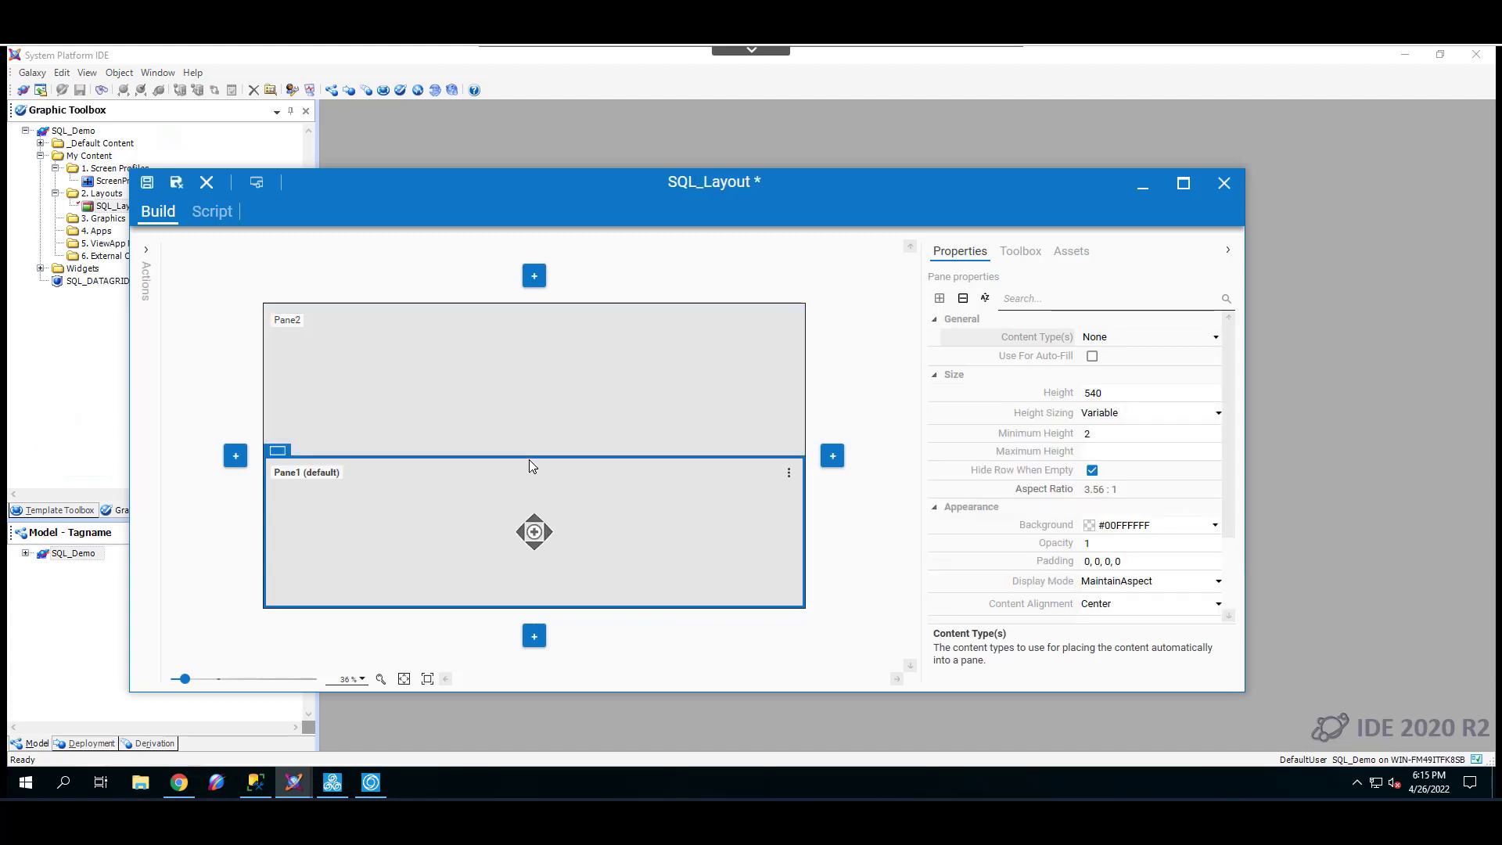
pyautogui.moveTo(530, 457); pyautogui.dragTo(525, 335)
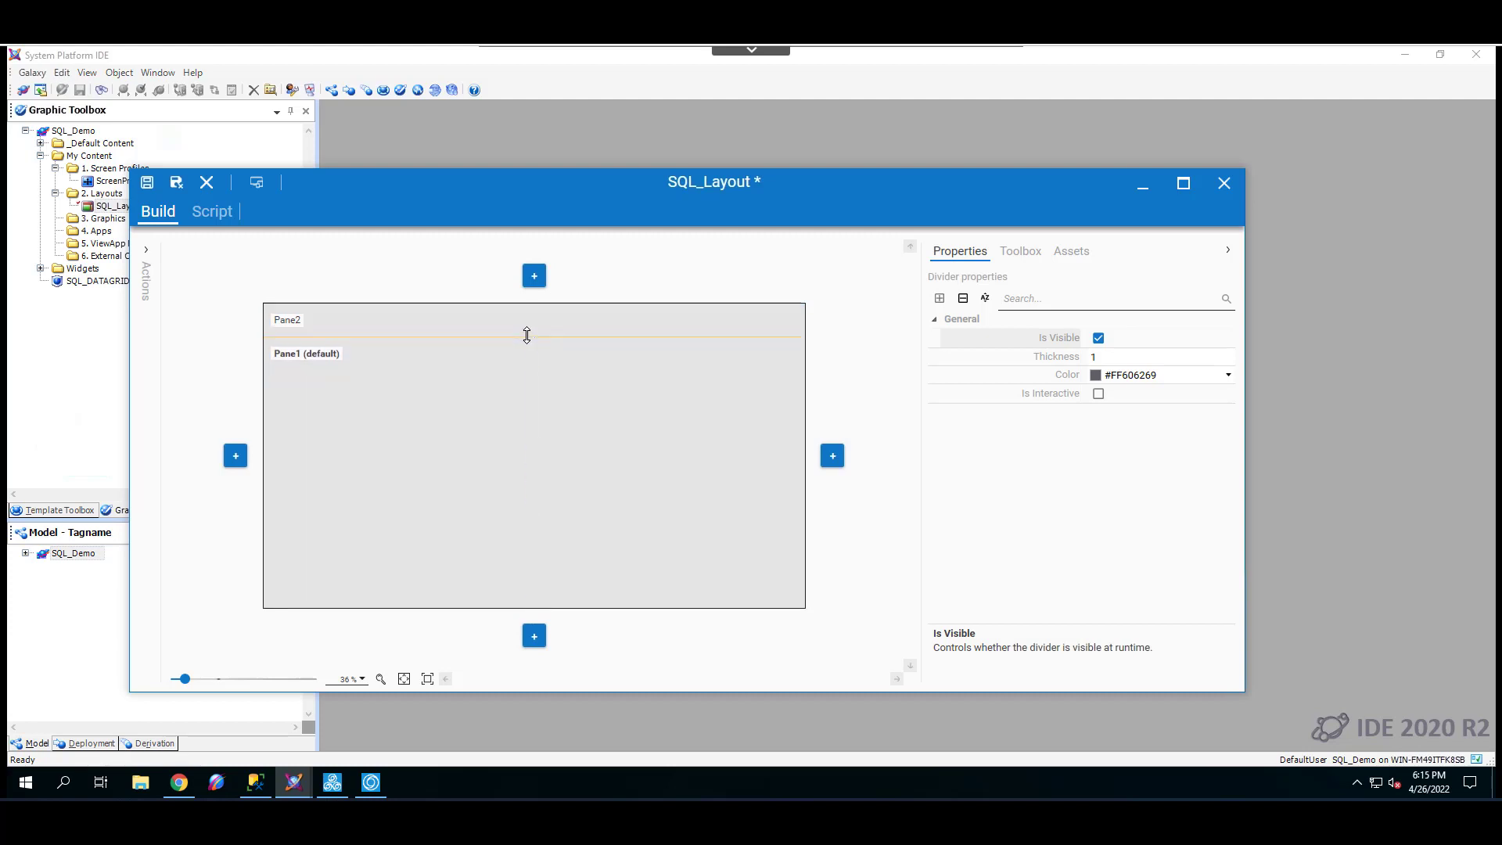
pyautogui.click(668, 399)
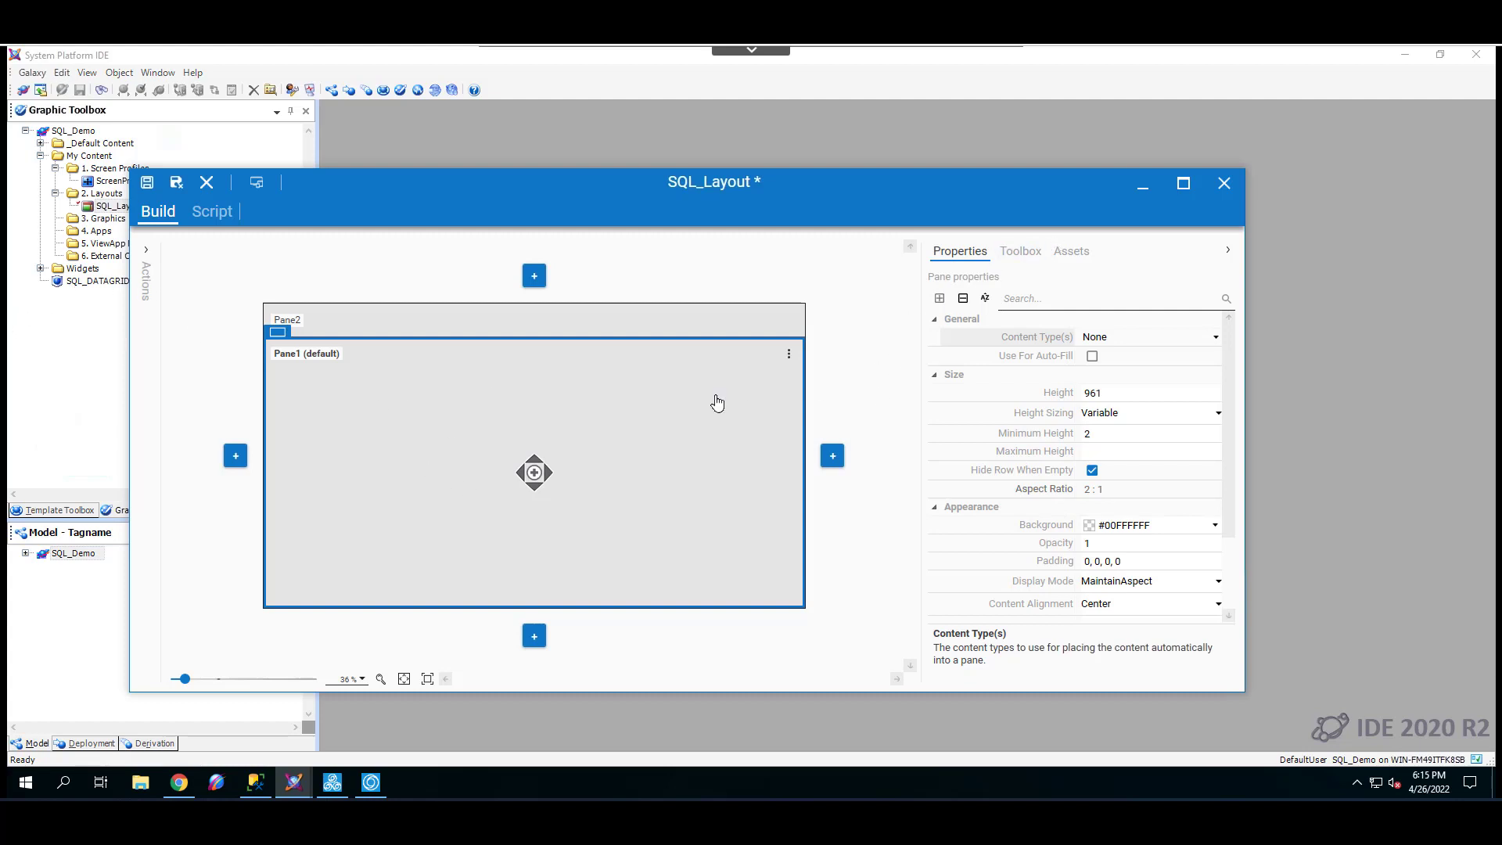
# Place the SQLDataGridUserCtrl from SQL_DATAGRID_01001 in Pane1, then save and check in the layout without a comment.
pyautogui.click(1023, 252)
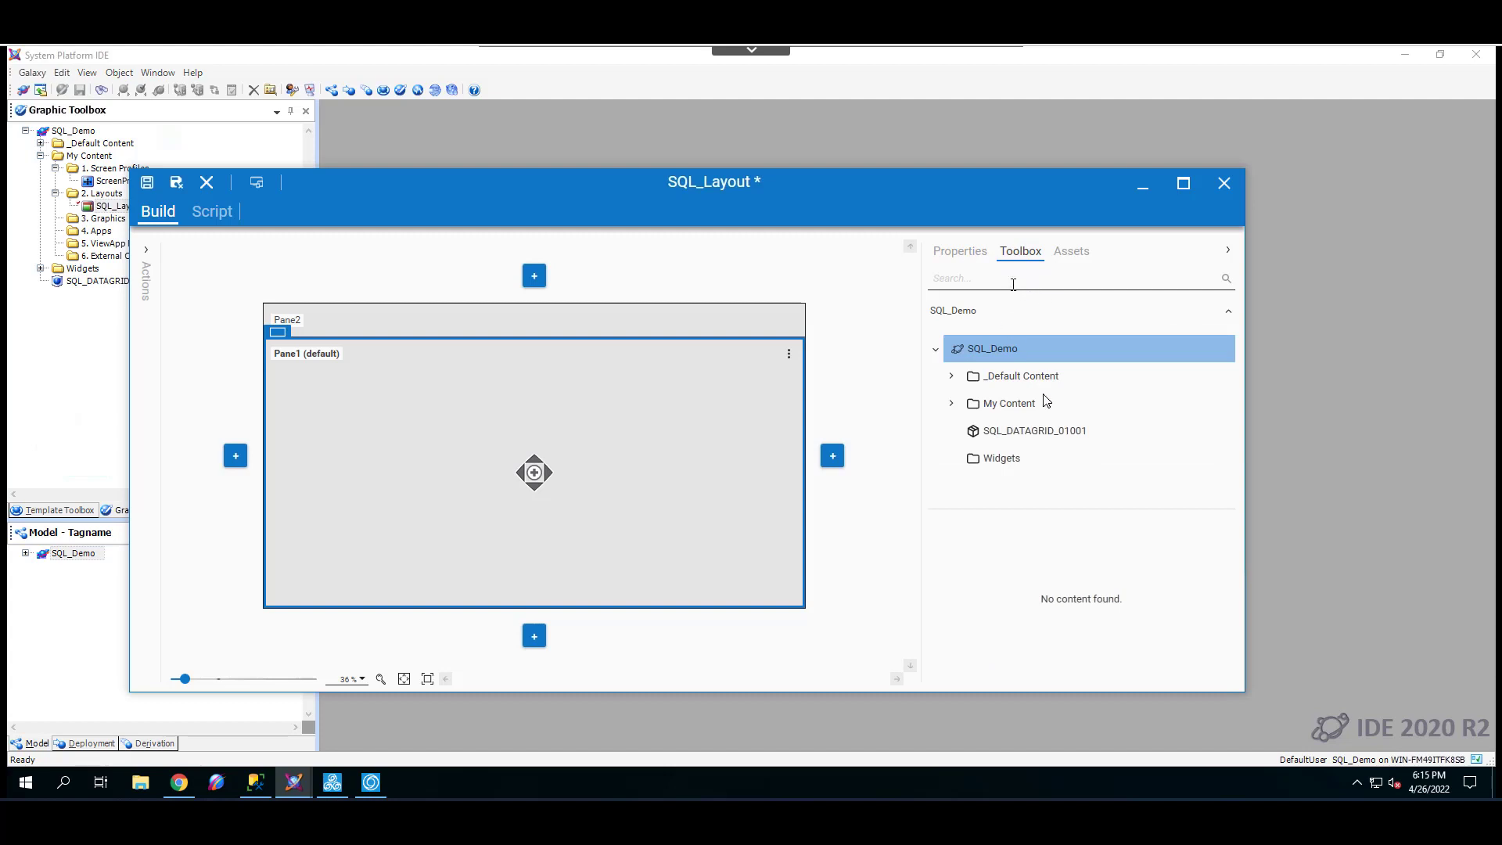
pyautogui.click(1071, 428)
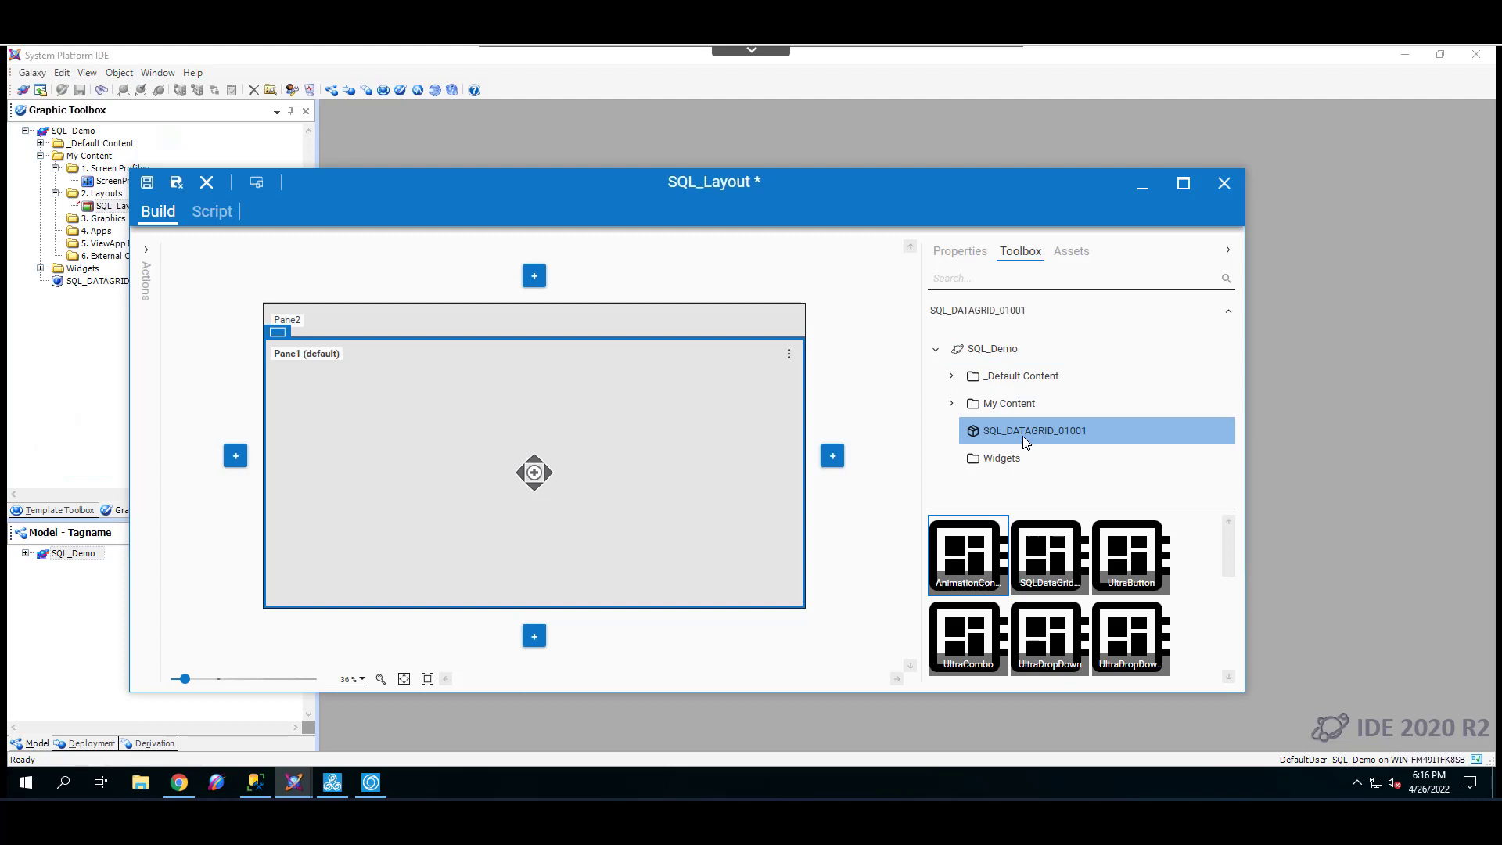
pyautogui.click(1056, 546)
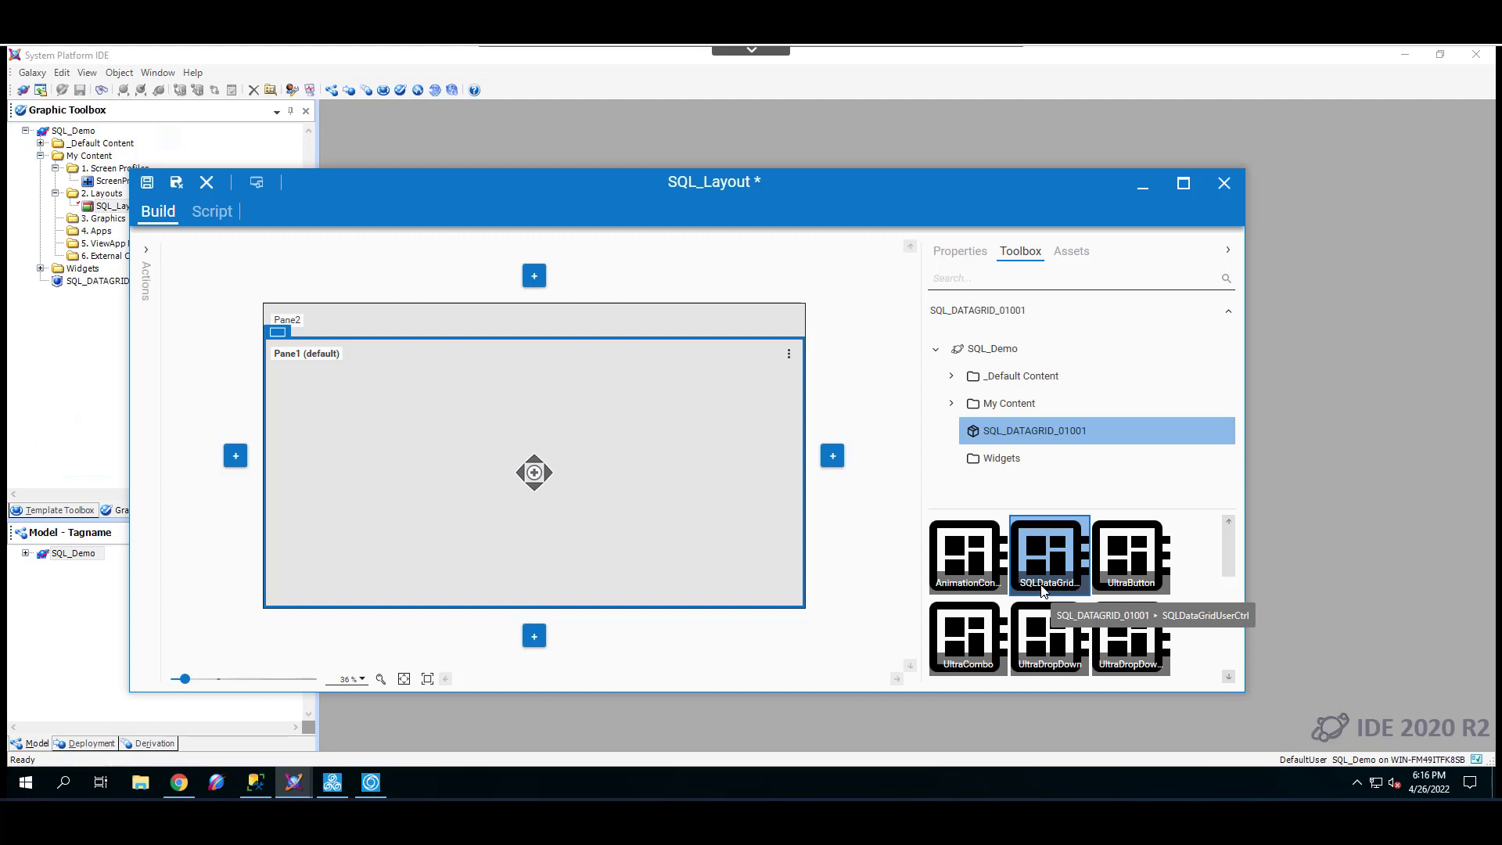
pyautogui.moveTo(1044, 571); pyautogui.dragTo(602, 512)
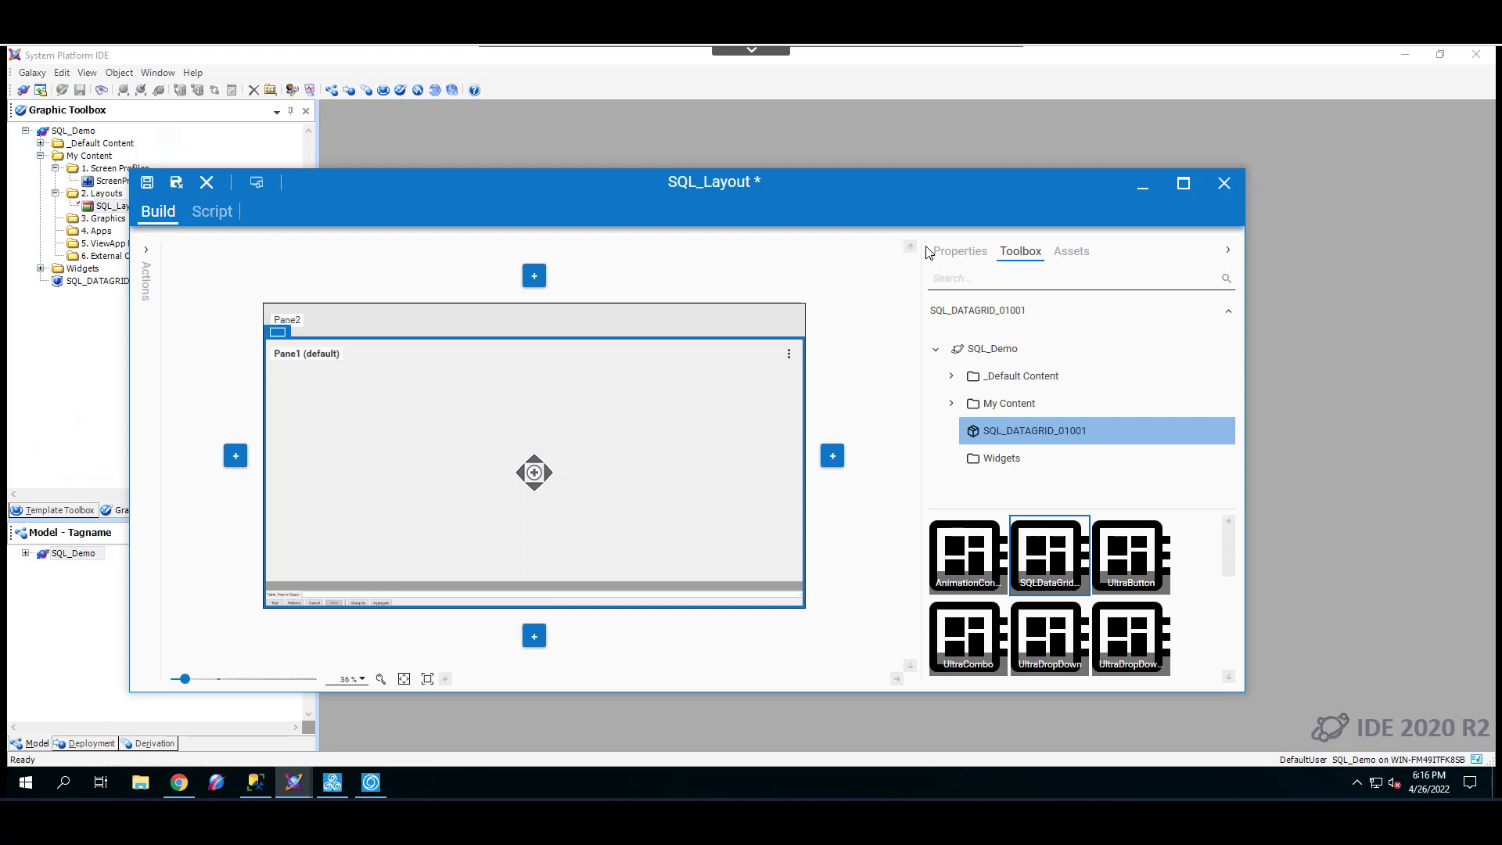
pyautogui.click(176, 183)
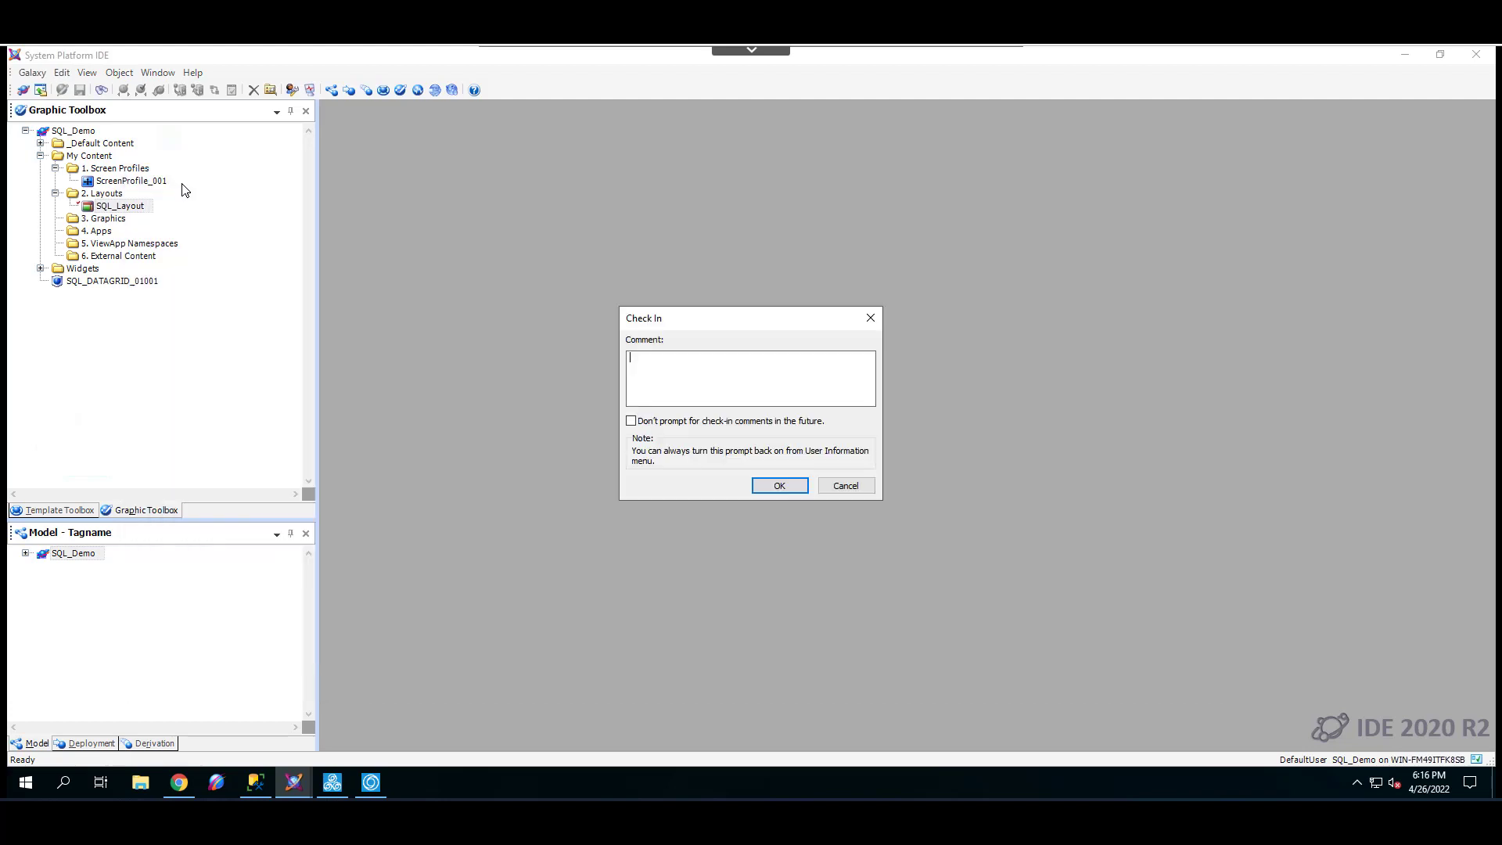
pyautogui.click(784, 484)
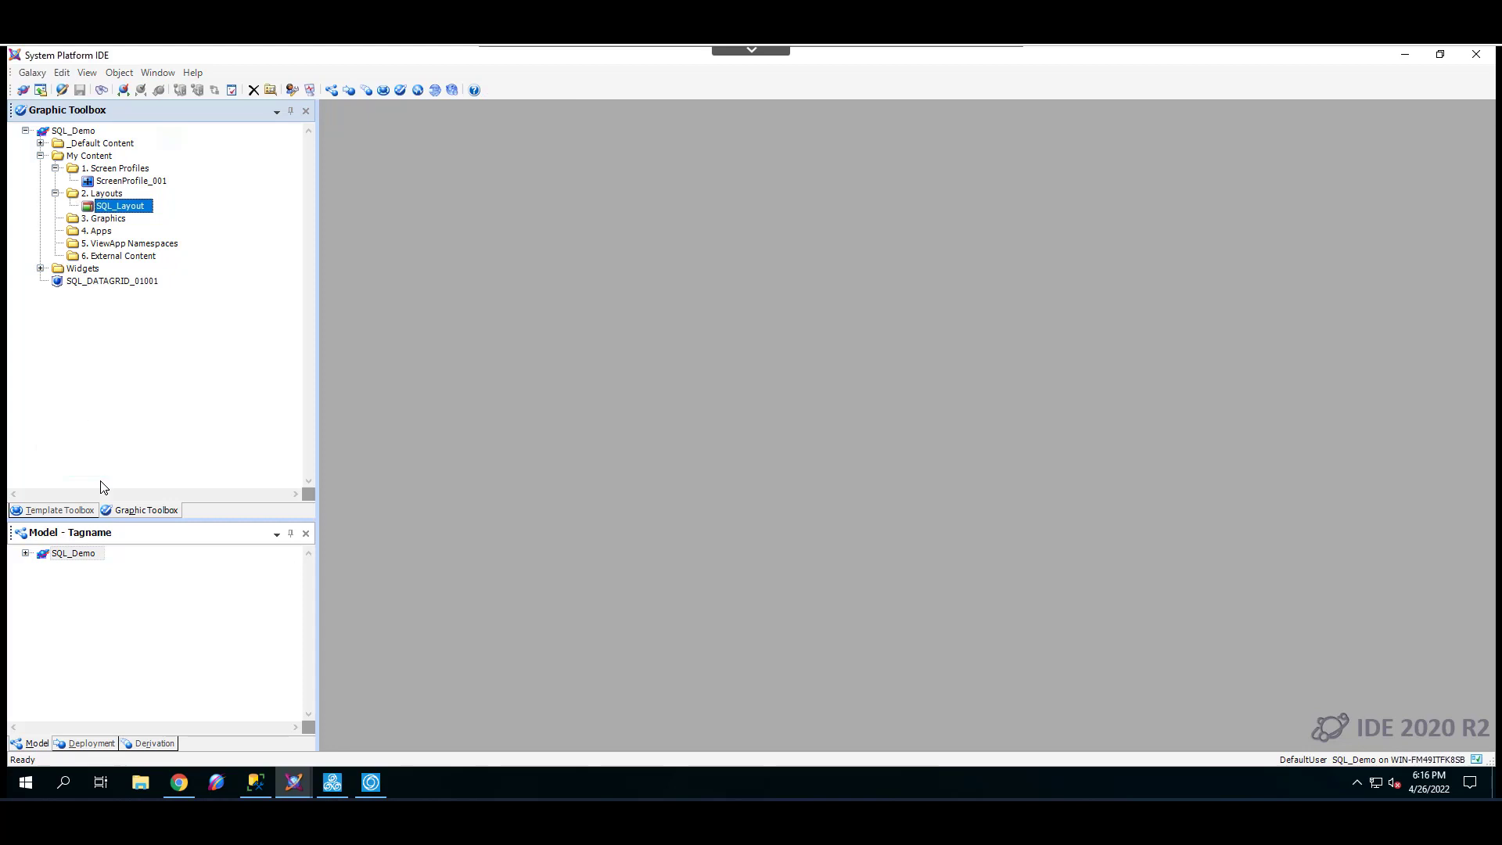
# Derive a new template from $ViewApp in the default 4. ViewApps templates and name it $SQL_App.
pyautogui.click(81, 512)
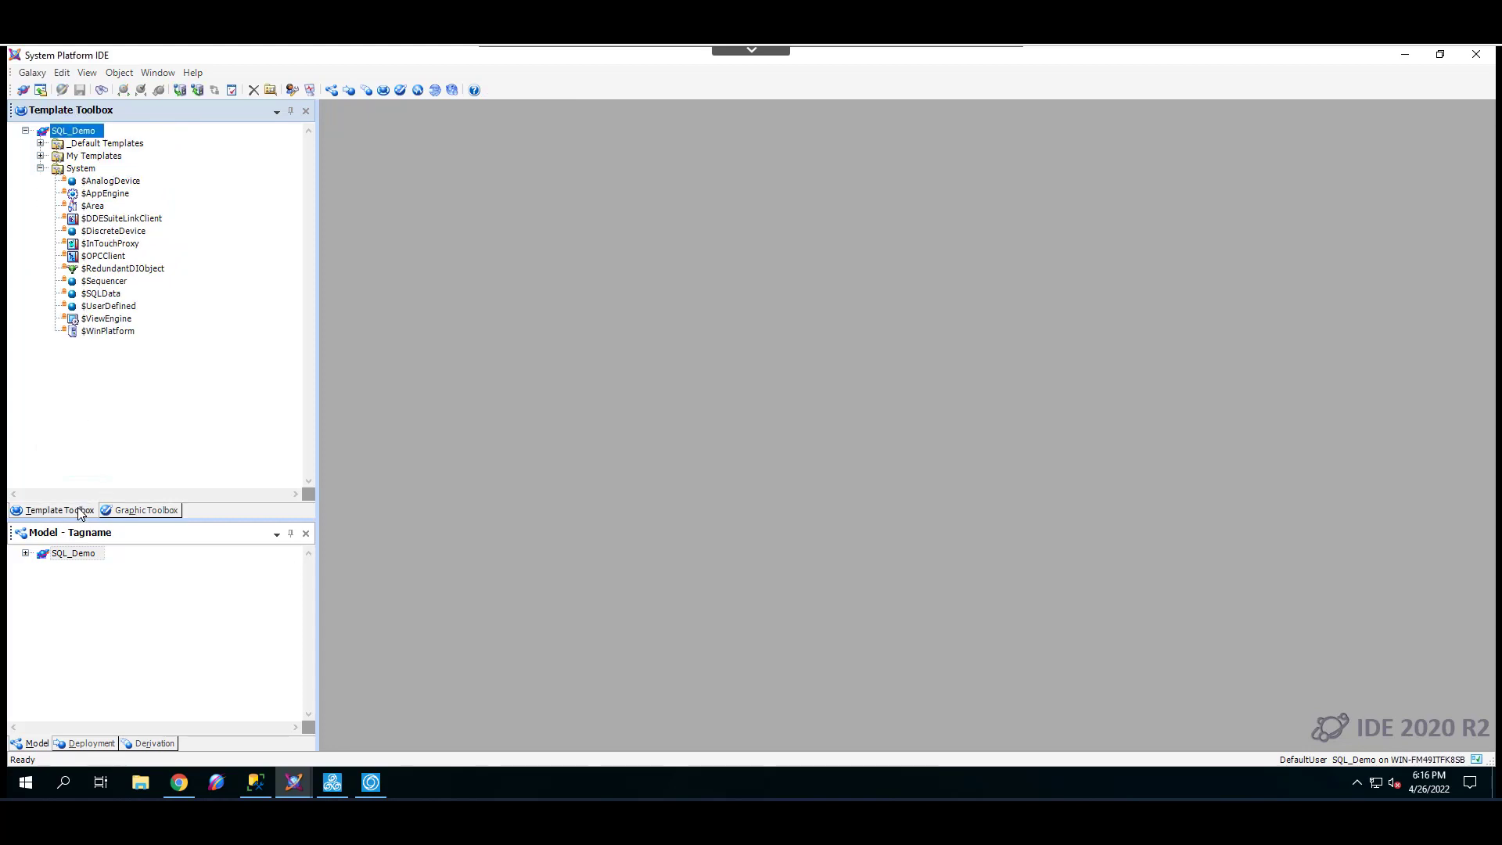
pyautogui.click(41, 169)
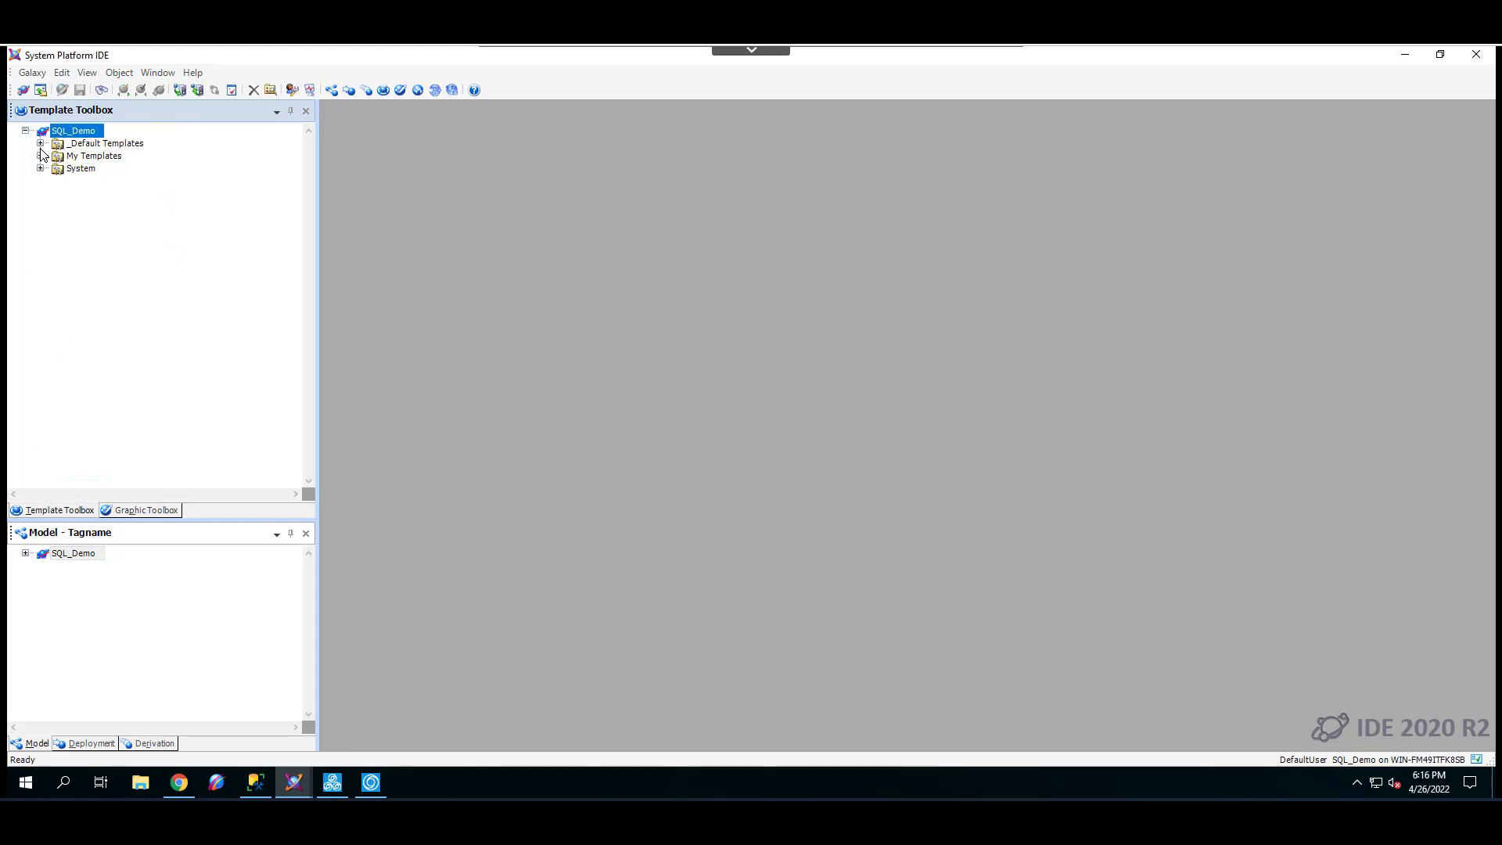
pyautogui.click(40, 143)
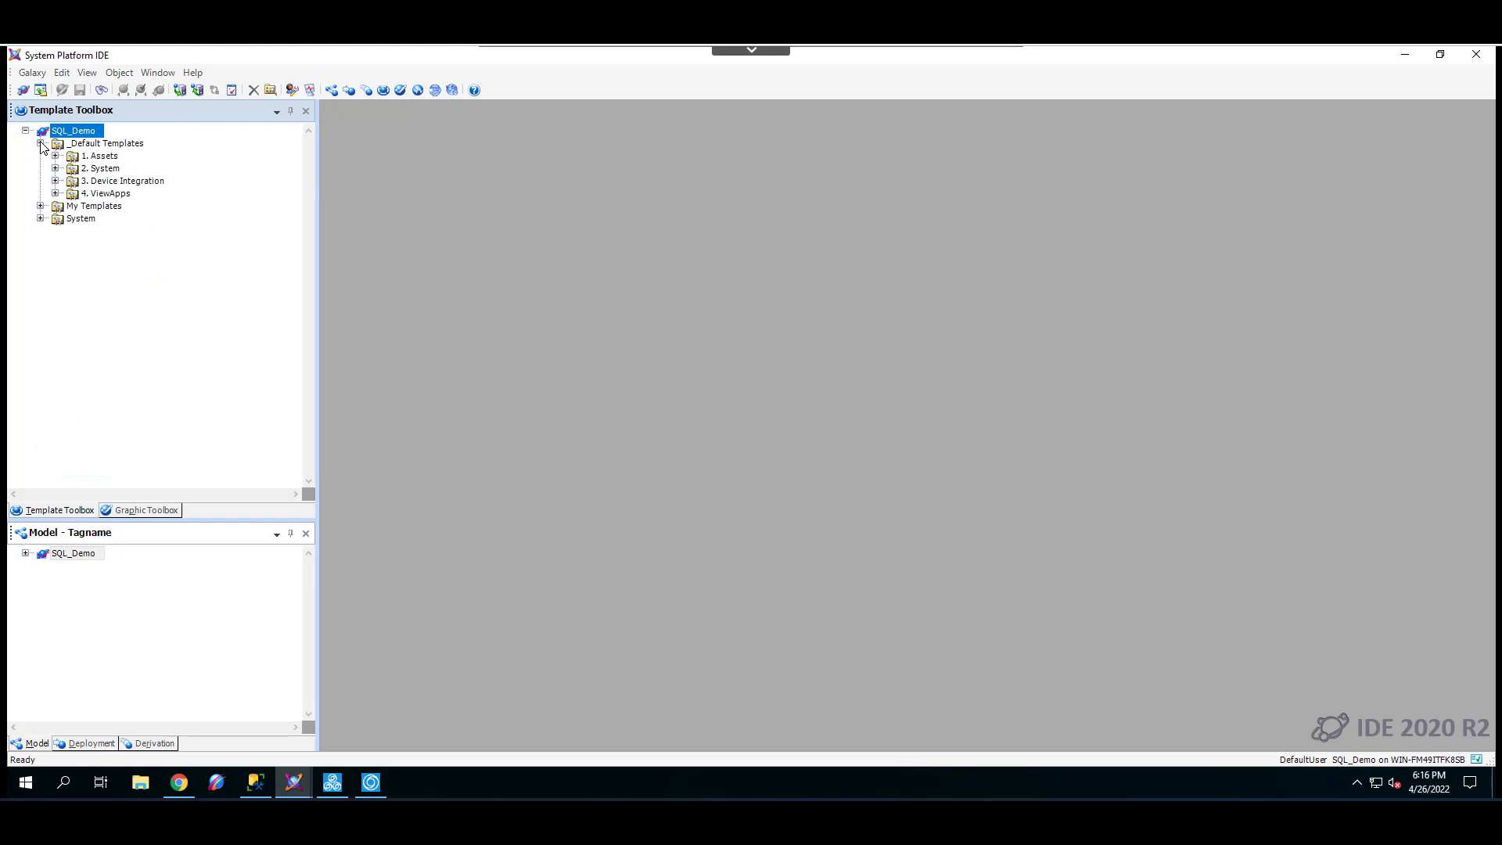
pyautogui.click(56, 194)
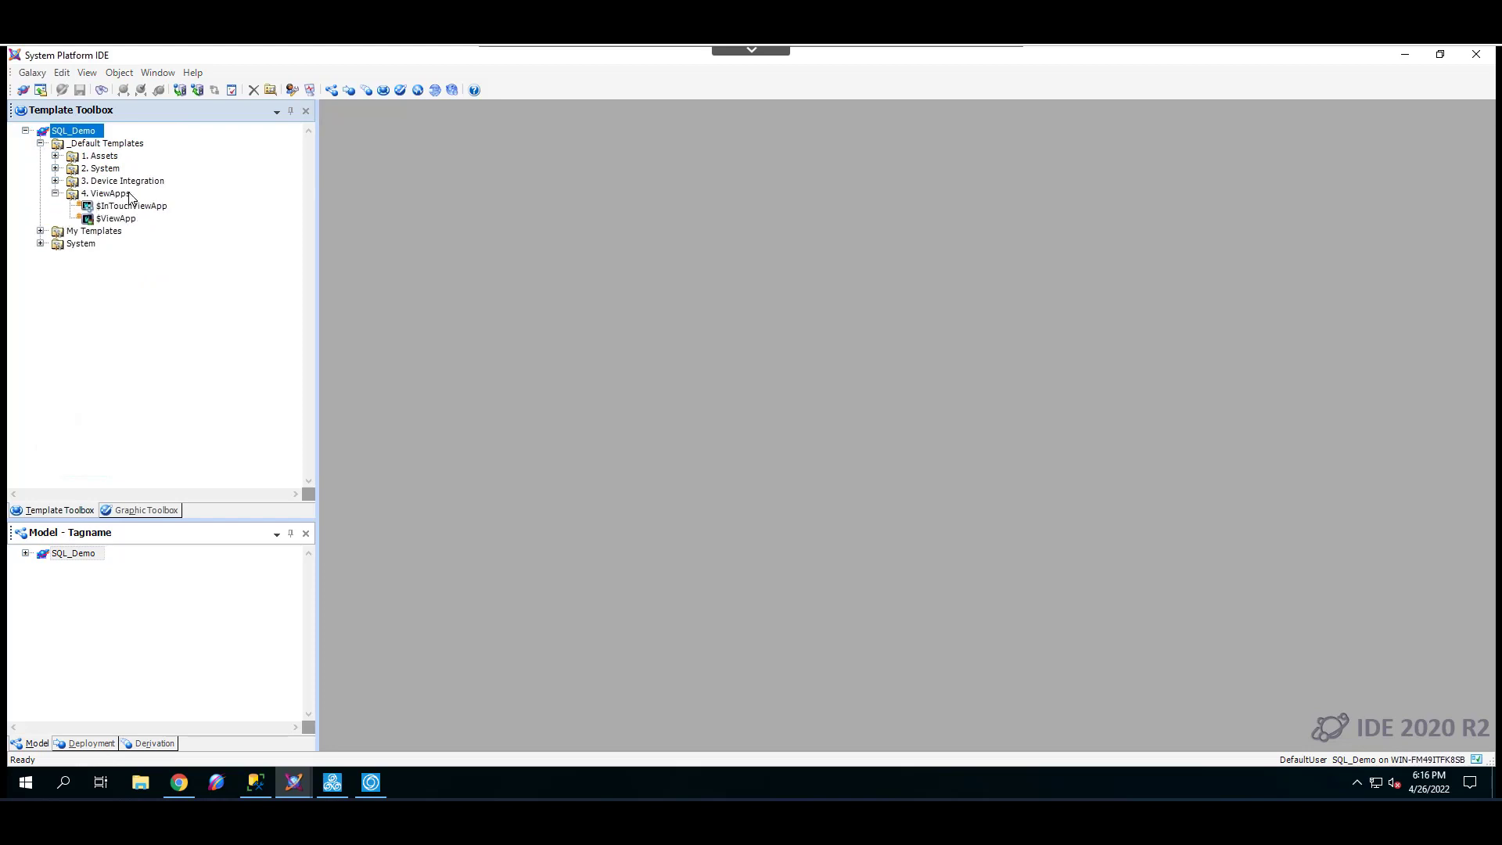
pyautogui.click(118, 222)
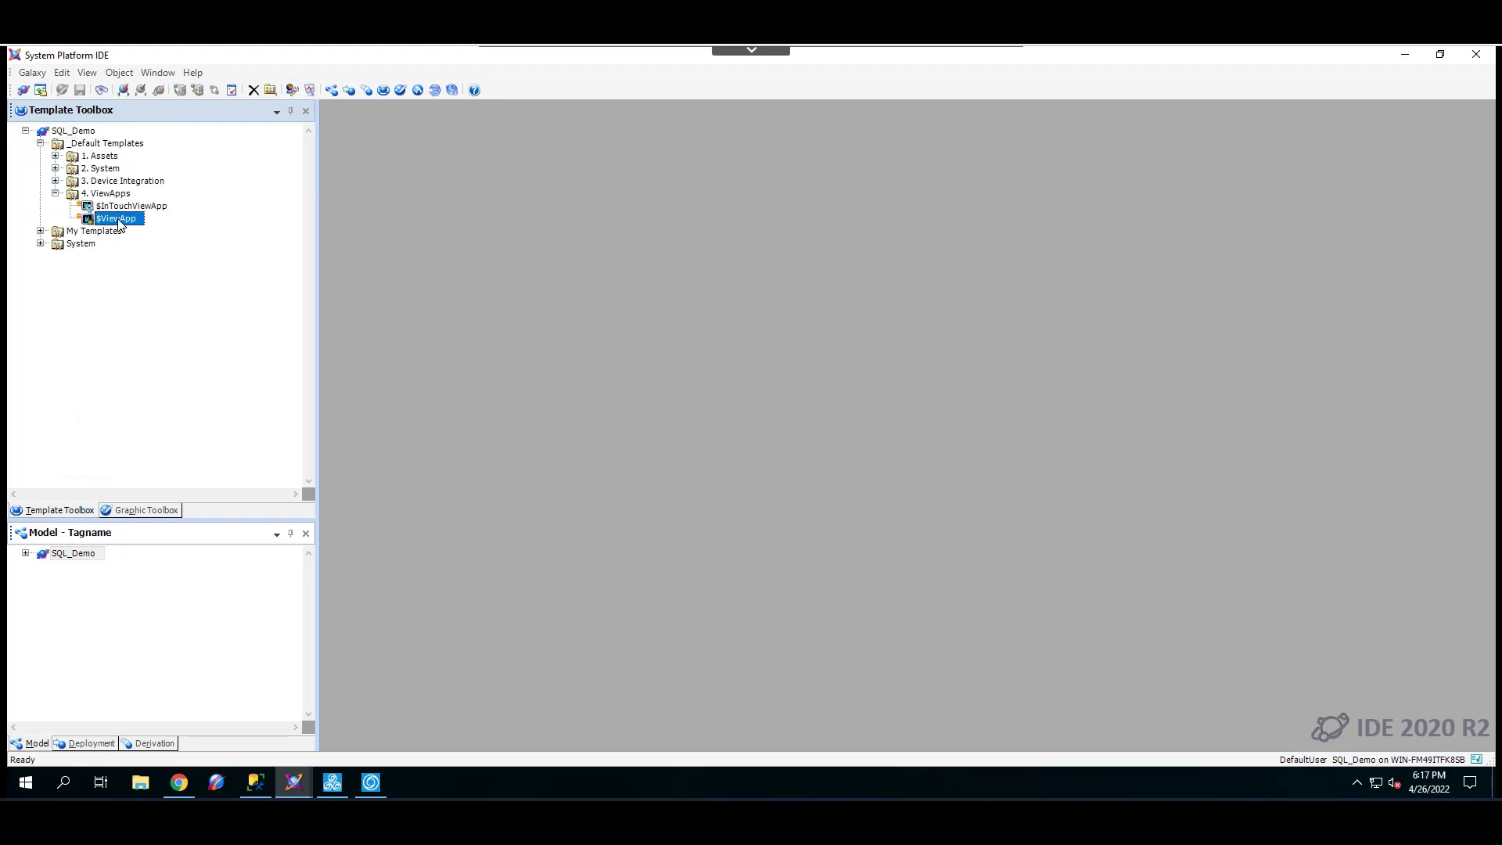
pyautogui.rightClick(117, 221)
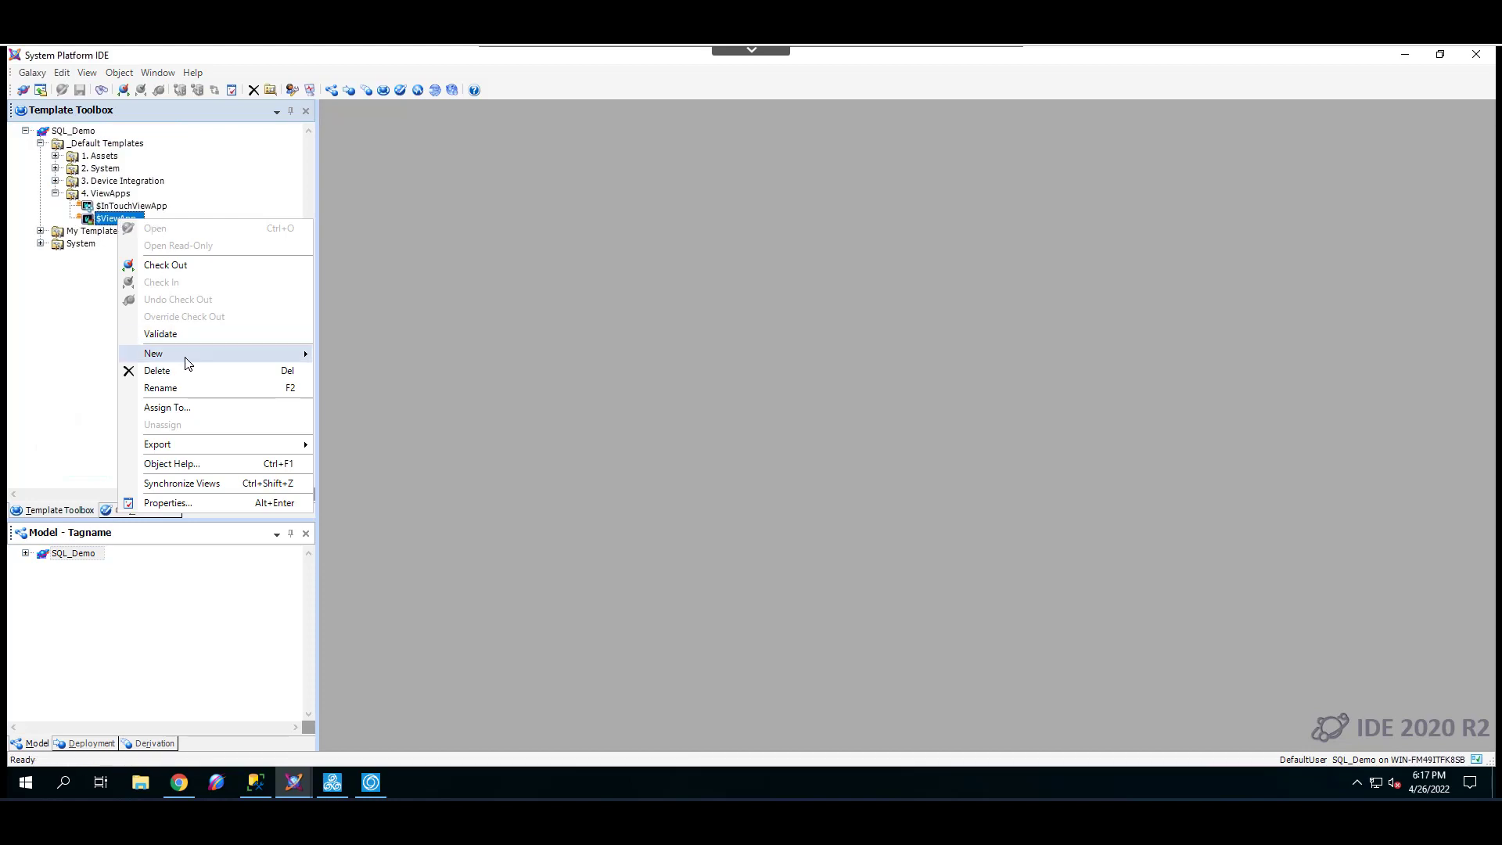
pyautogui.moveTo(217, 354)
pyautogui.click(374, 369)
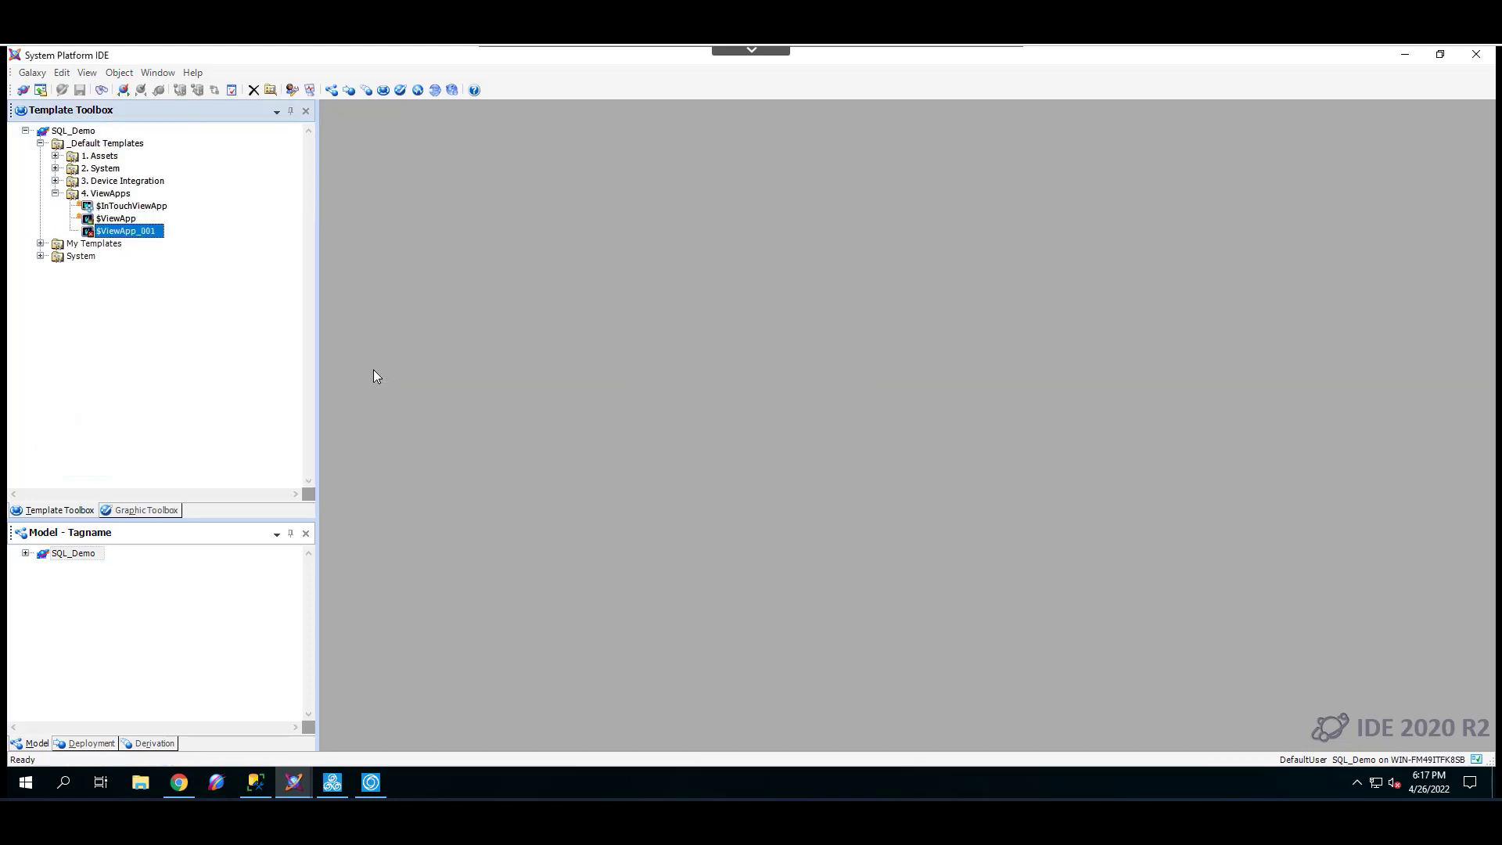
pyautogui.write('$')
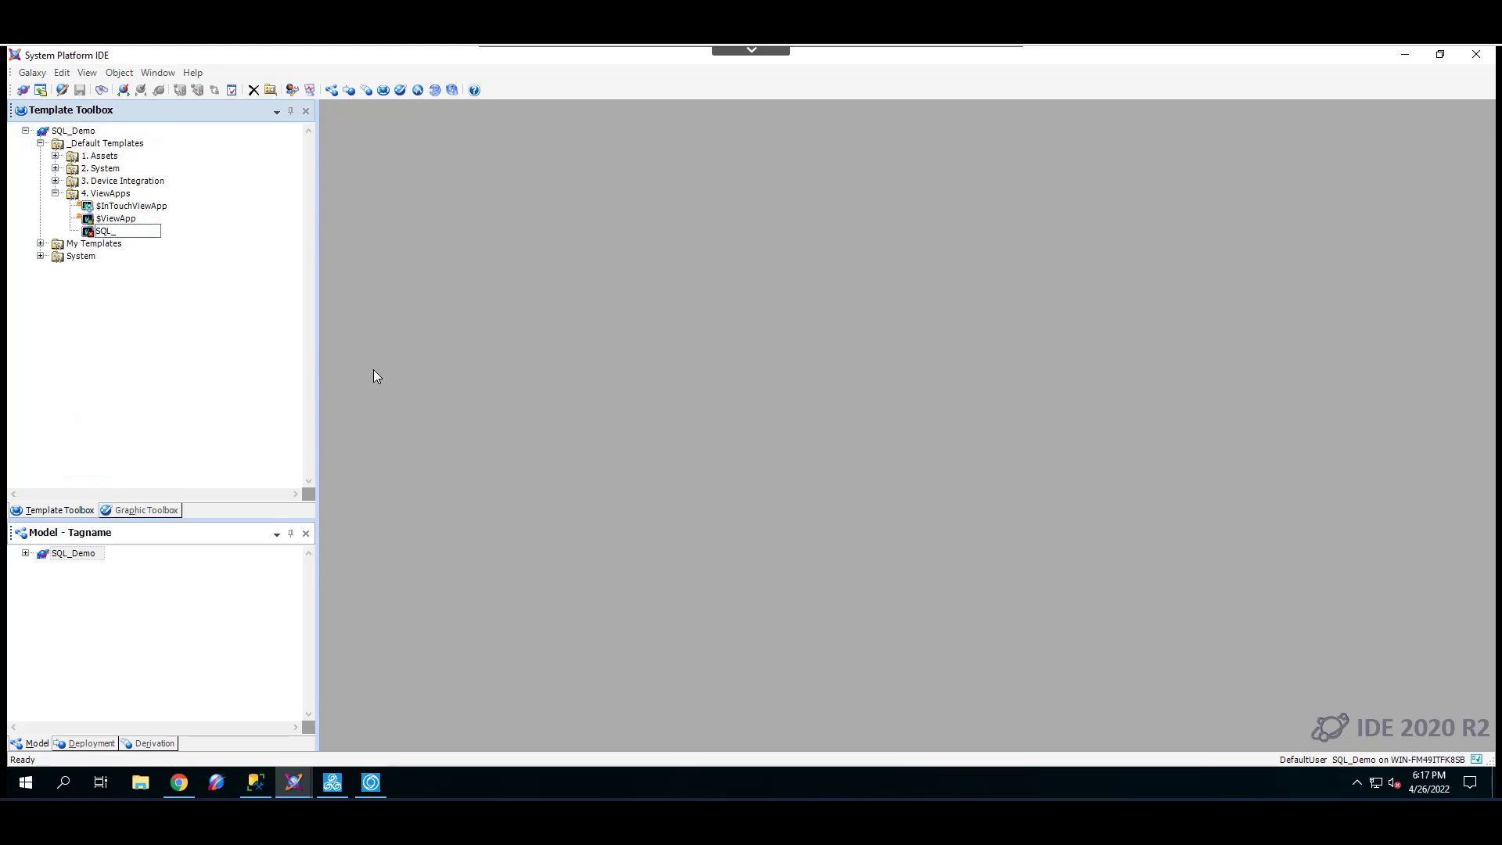
pyautogui.write('SQL_App')
pyautogui.press('Return')
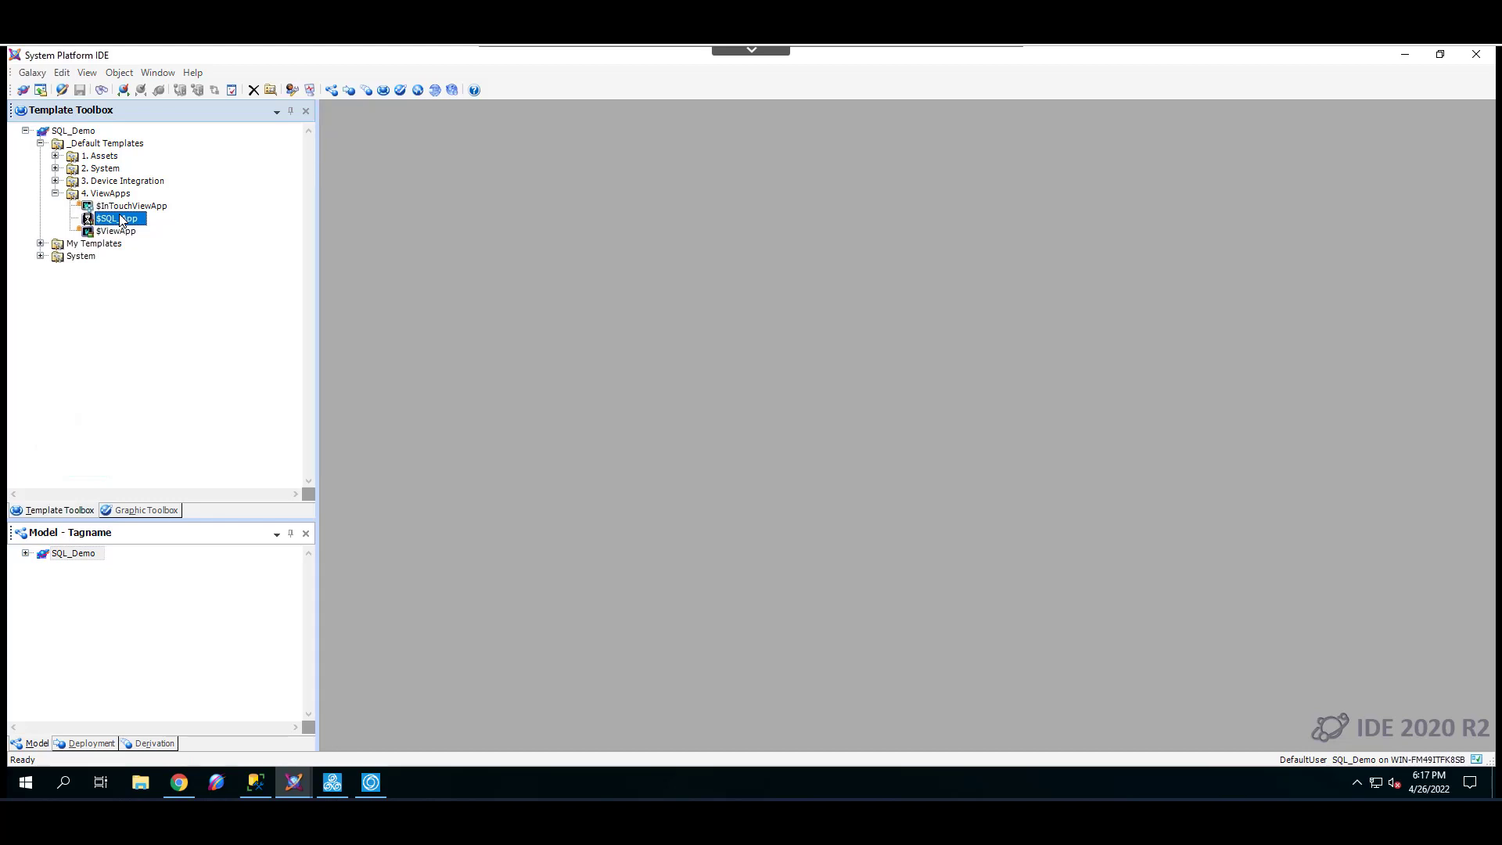
# Initialize $SQL_App with the ScreenProfile_001 screen profile and assign SQL_Layout to its Primary screen.
pyautogui.doubleClick(121, 222)
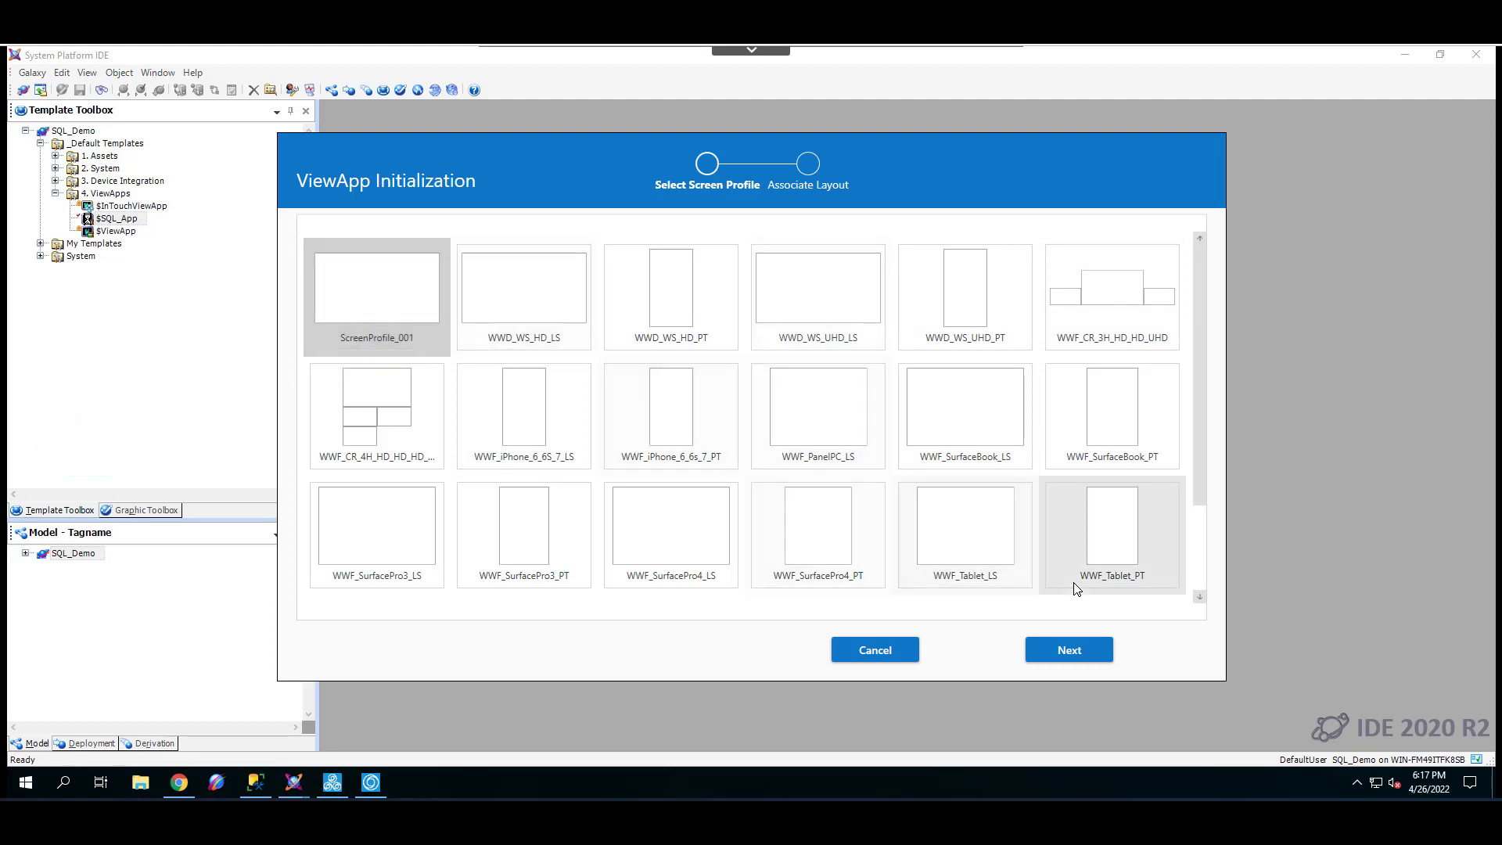
pyautogui.click(1078, 650)
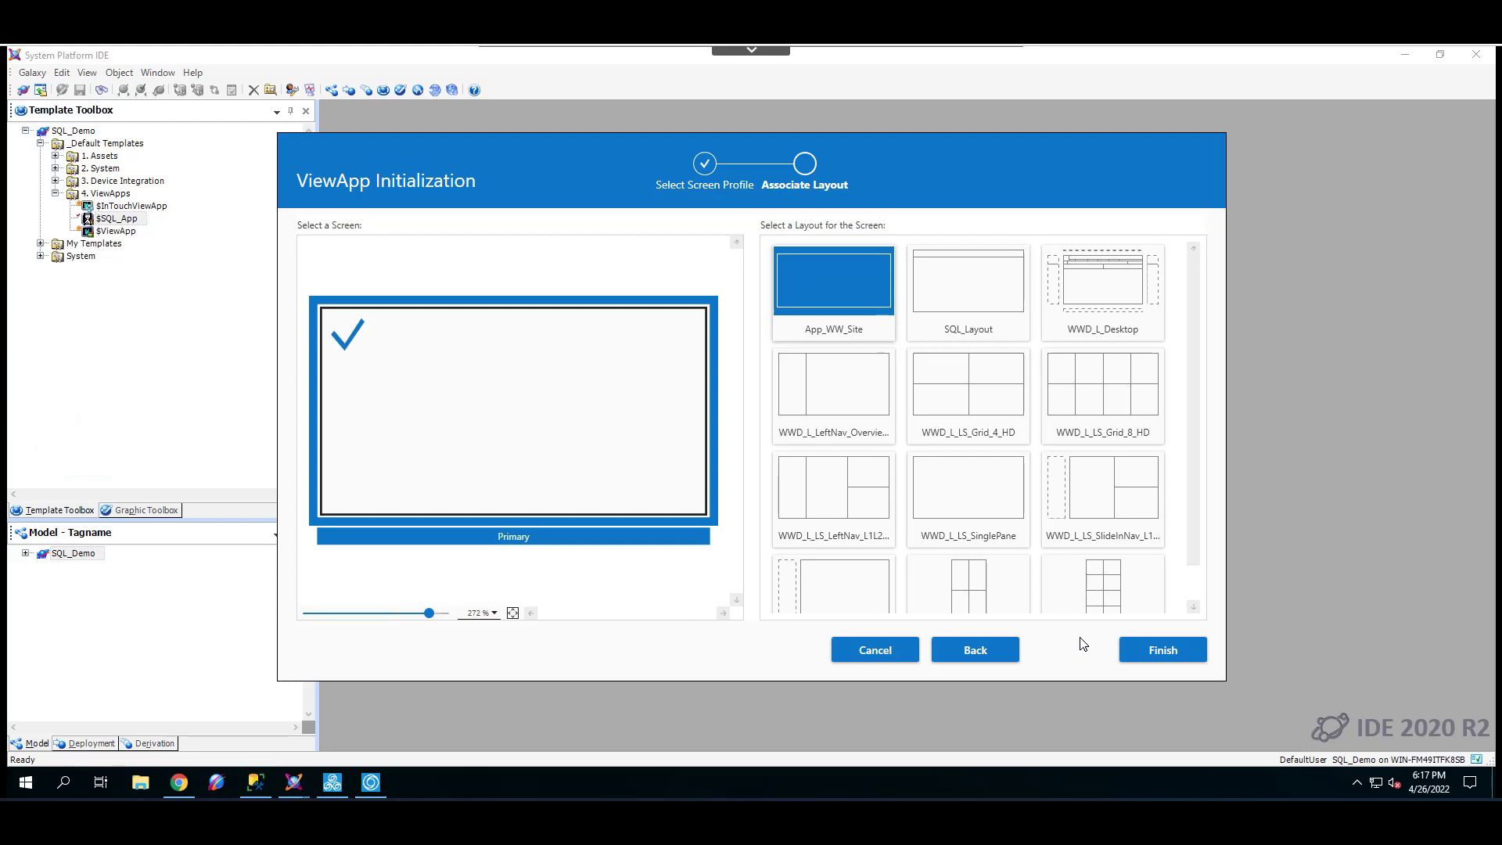
pyautogui.click(969, 294)
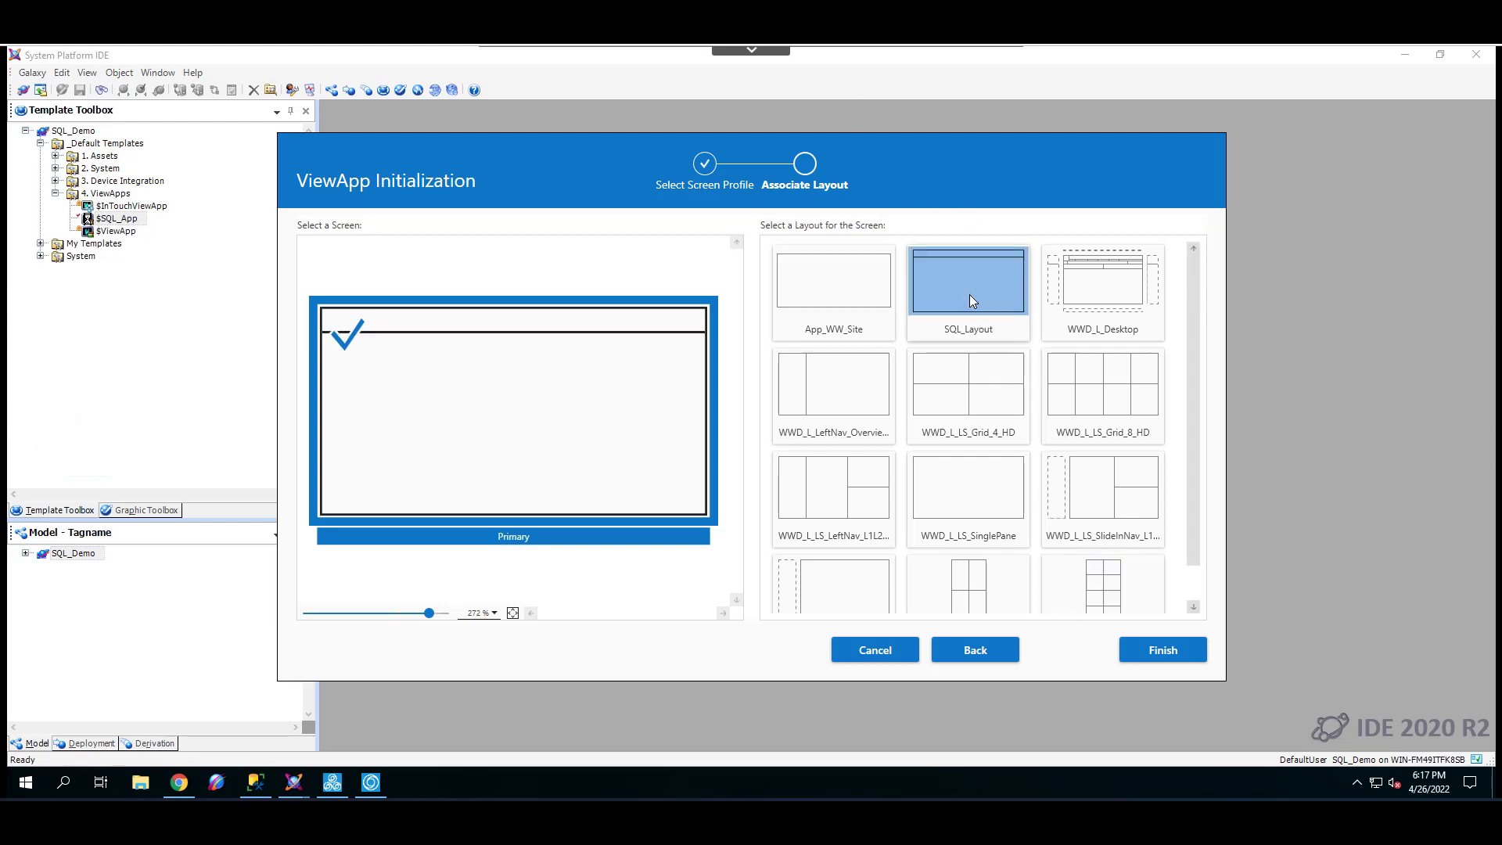
pyautogui.click(1174, 652)
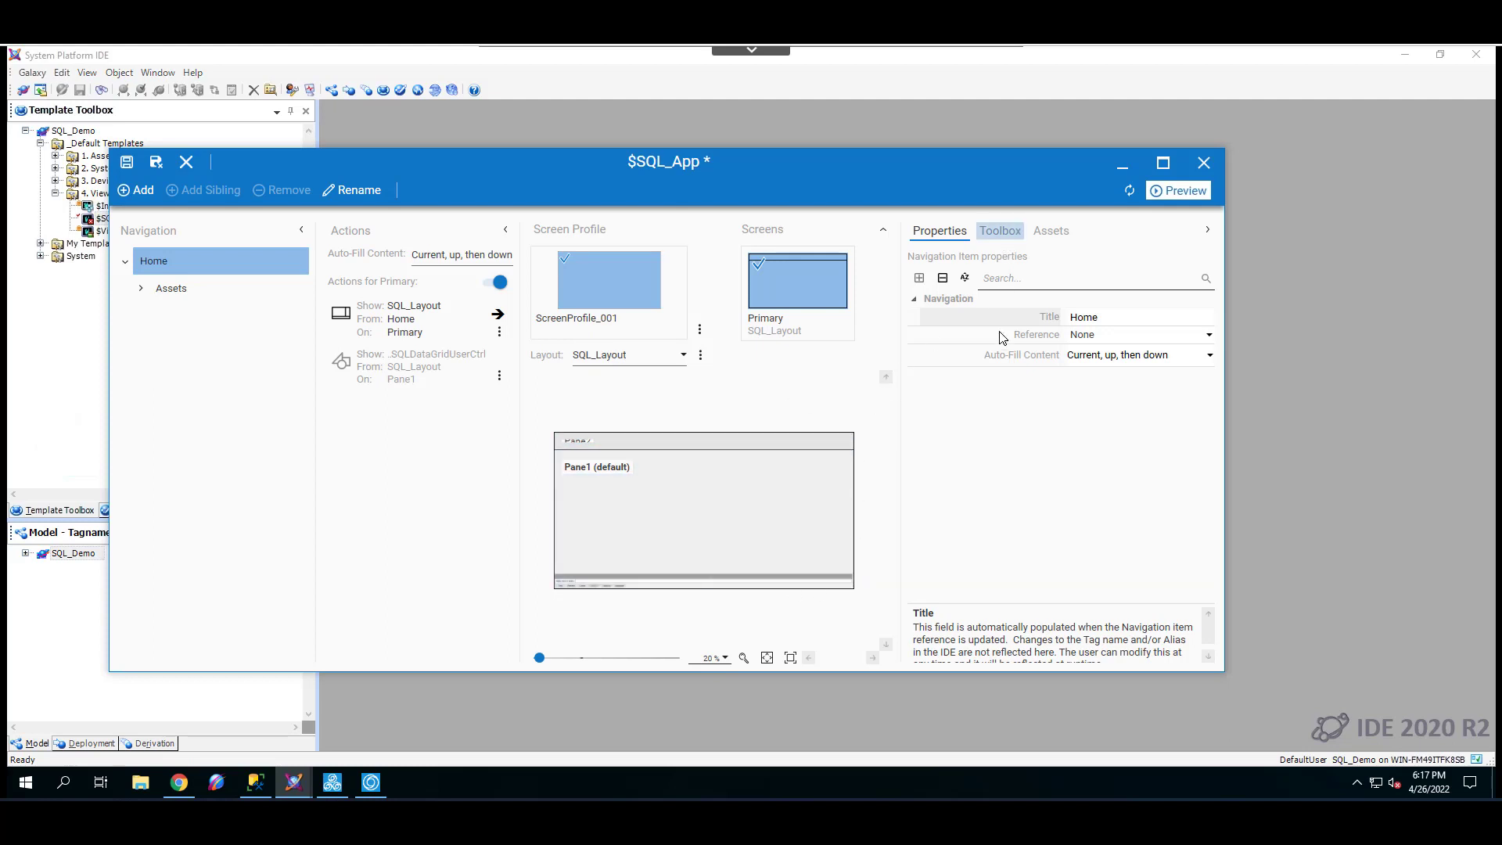
# Preview $SQL_App to check the SQL data grid at runtime, then close the preview.
pyautogui.click(1173, 189)
pyautogui.click(859, 509)
pyautogui.click(880, 552)
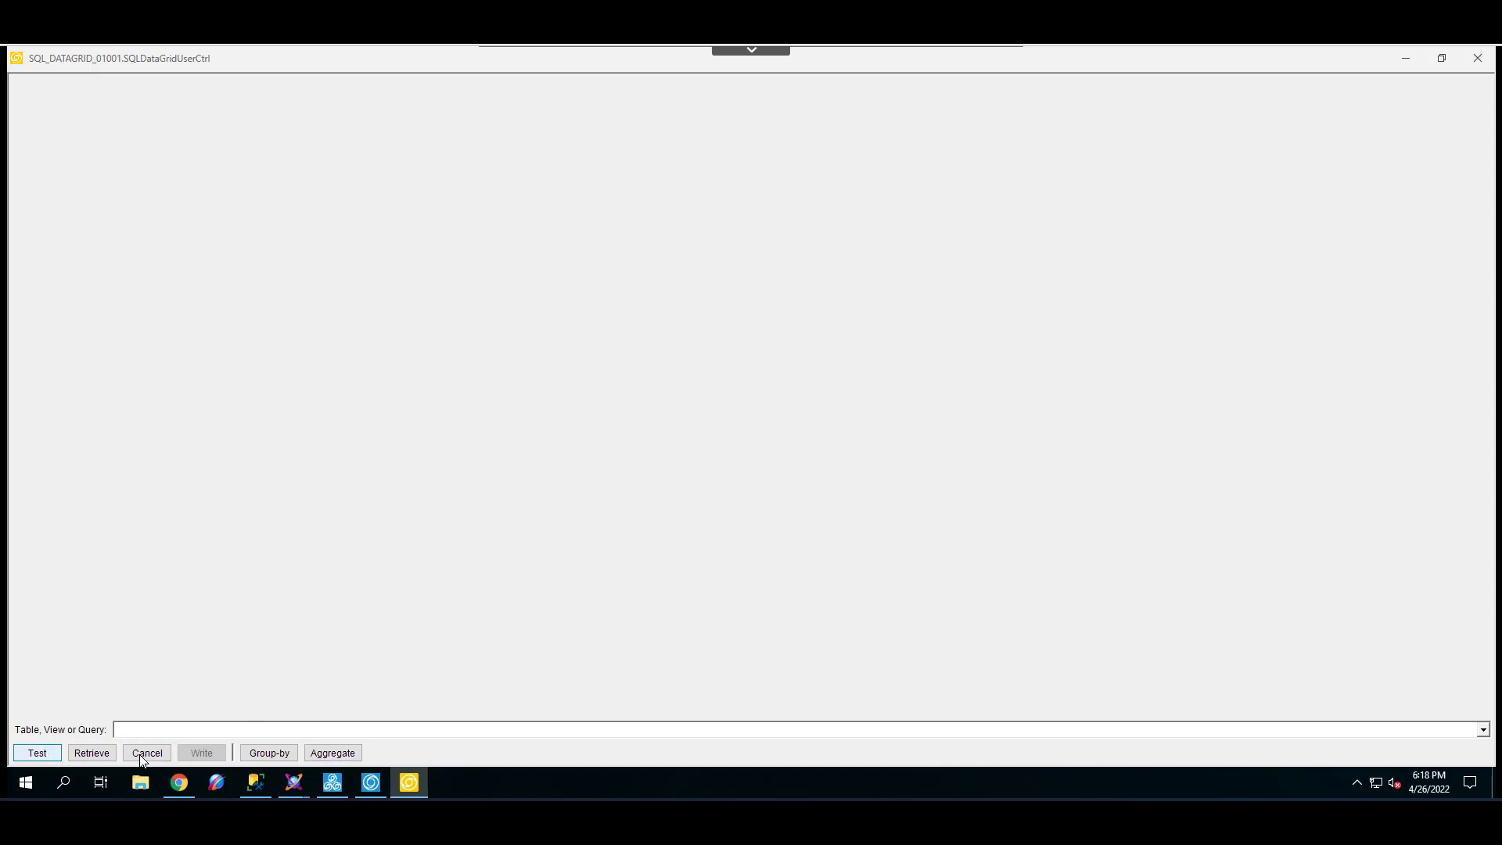
pyautogui.click(1476, 61)
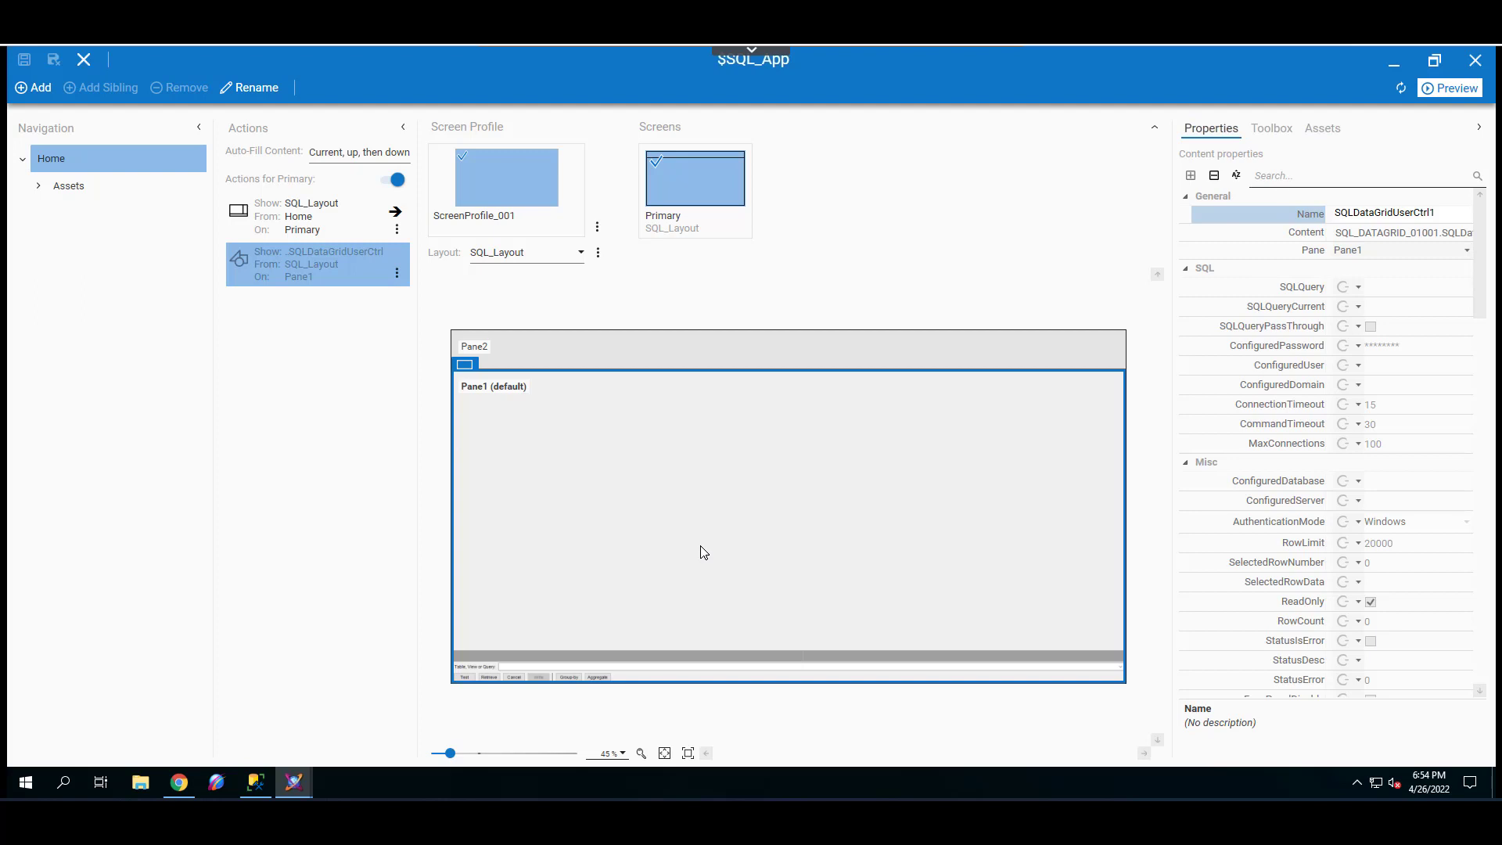
# Open SQL_Layout for editing from $SQL_App and show the SQL data grid control's properties in a maximized editor.
pyautogui.click(598, 257)
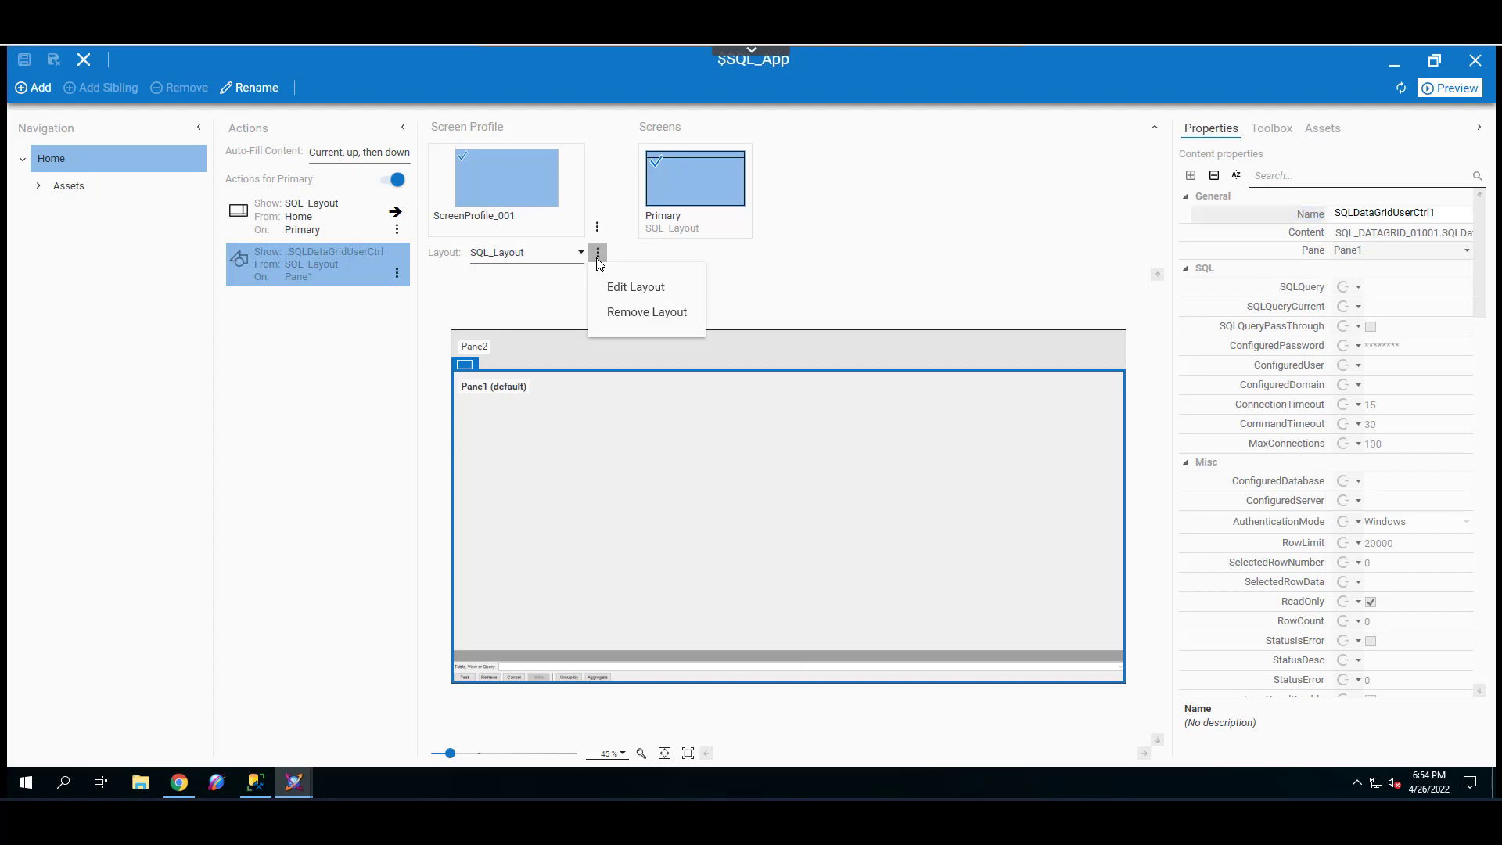
pyautogui.click(637, 288)
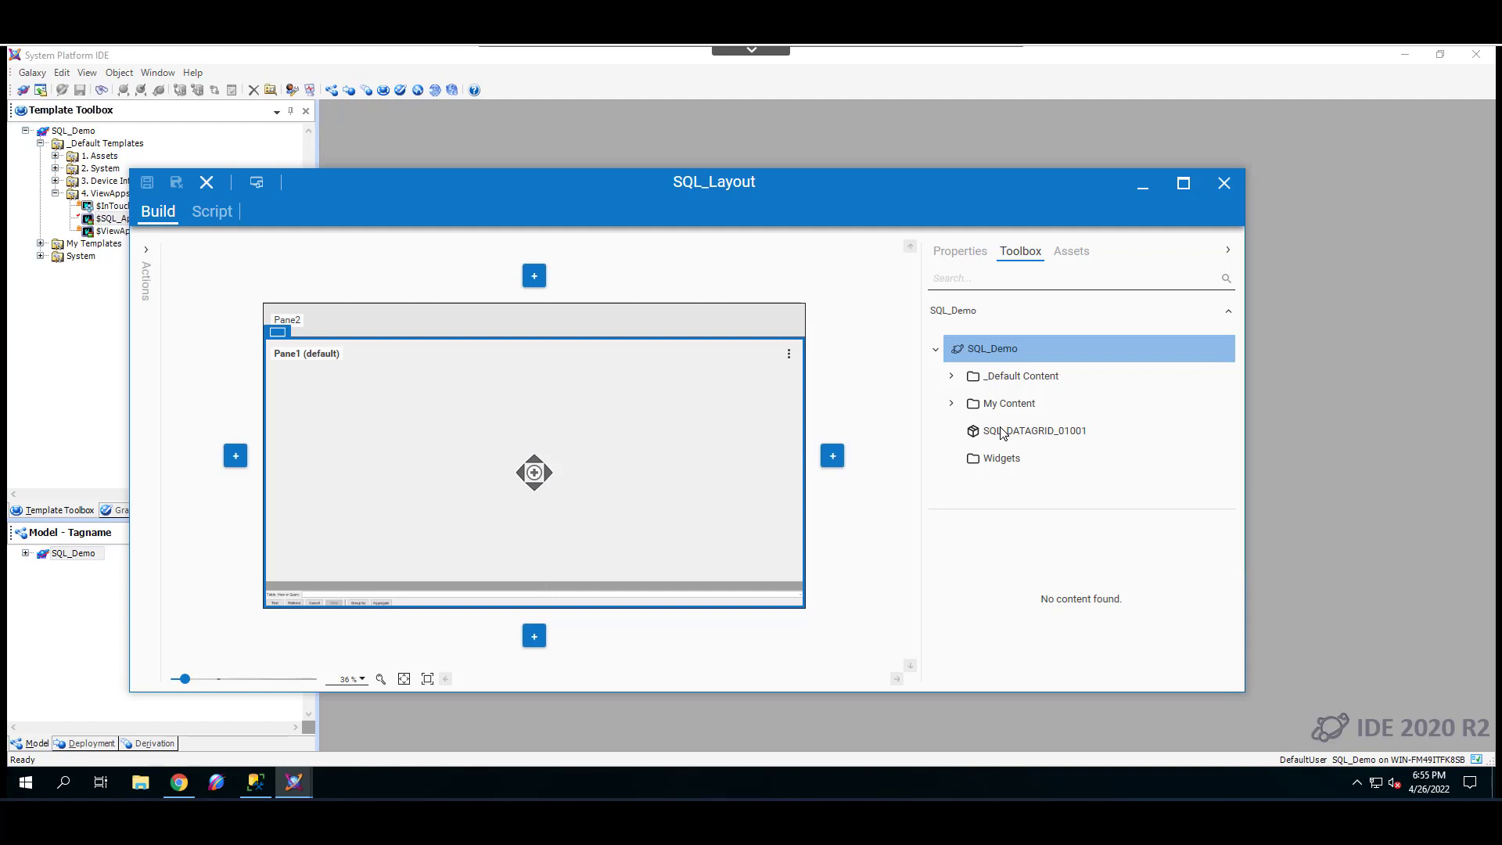
pyautogui.click(959, 252)
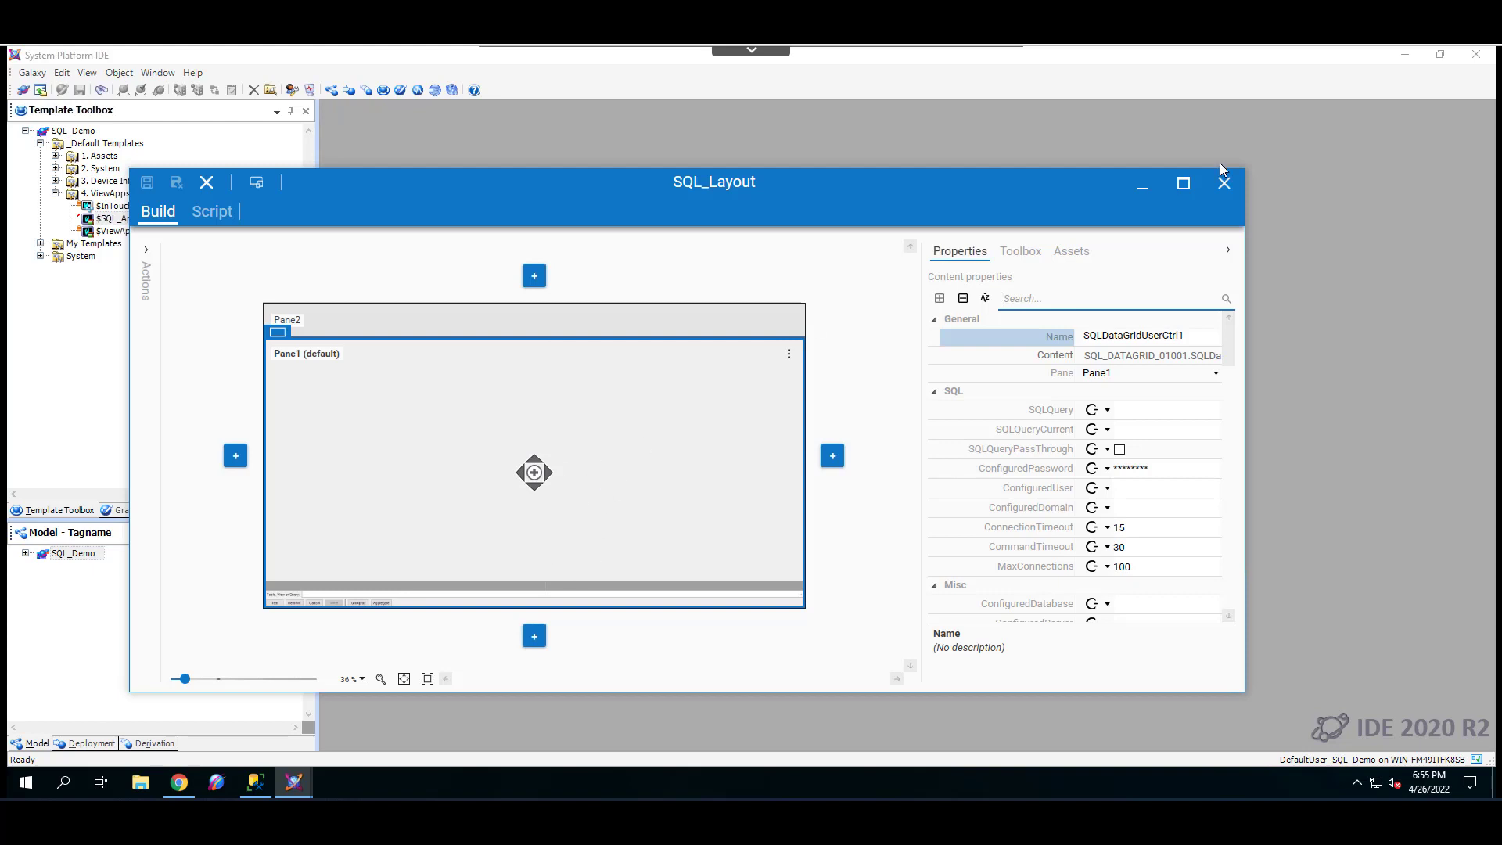
pyautogui.click(1183, 183)
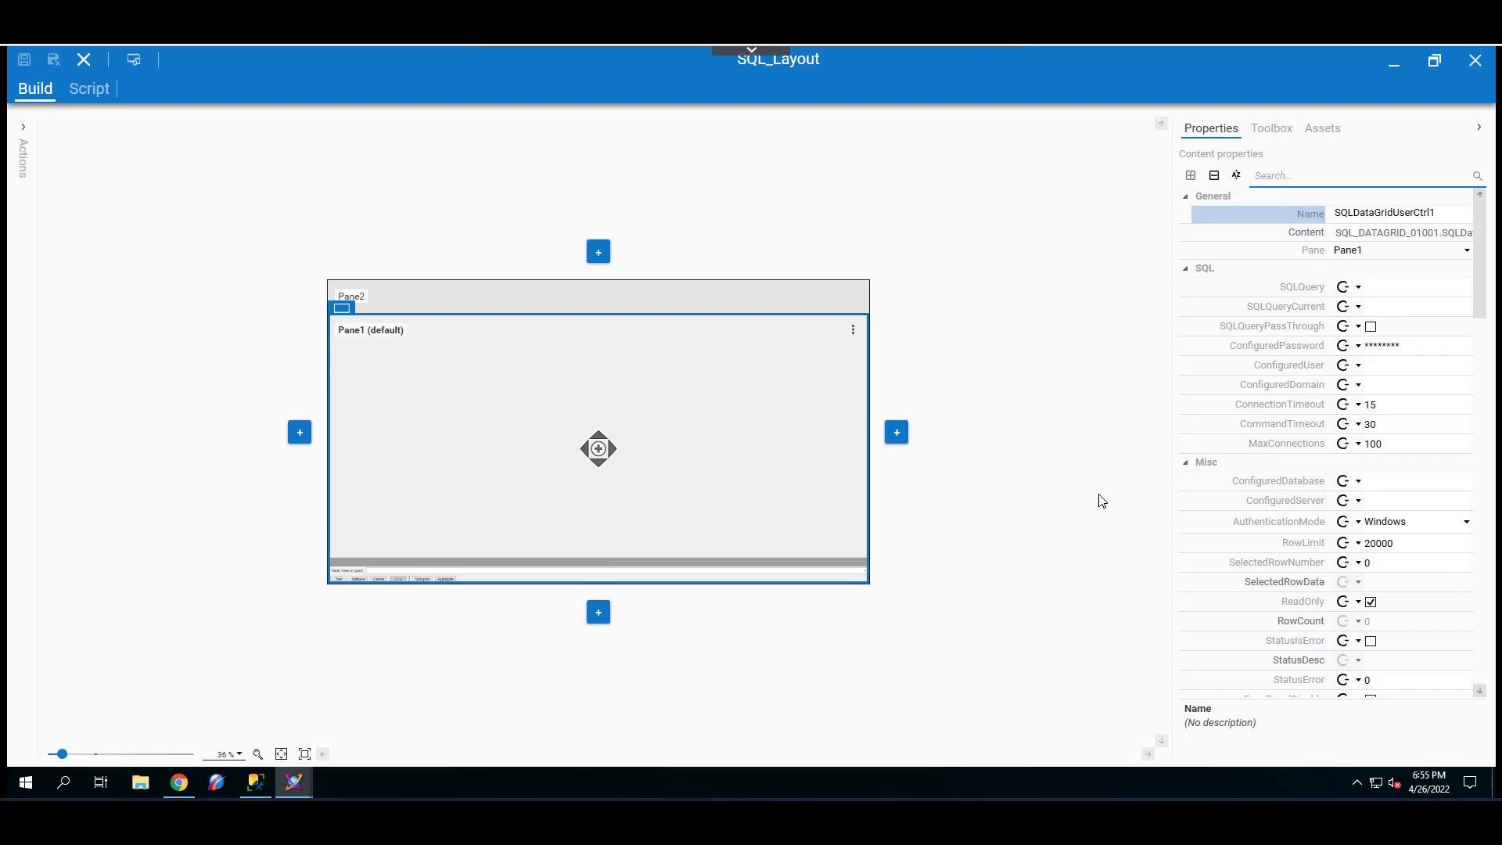
# Switch to SQL Server Management Studio and view the top 200 rows of the Runtime database's dbo._Tag table in edit mode.
pyautogui.click(252, 786)
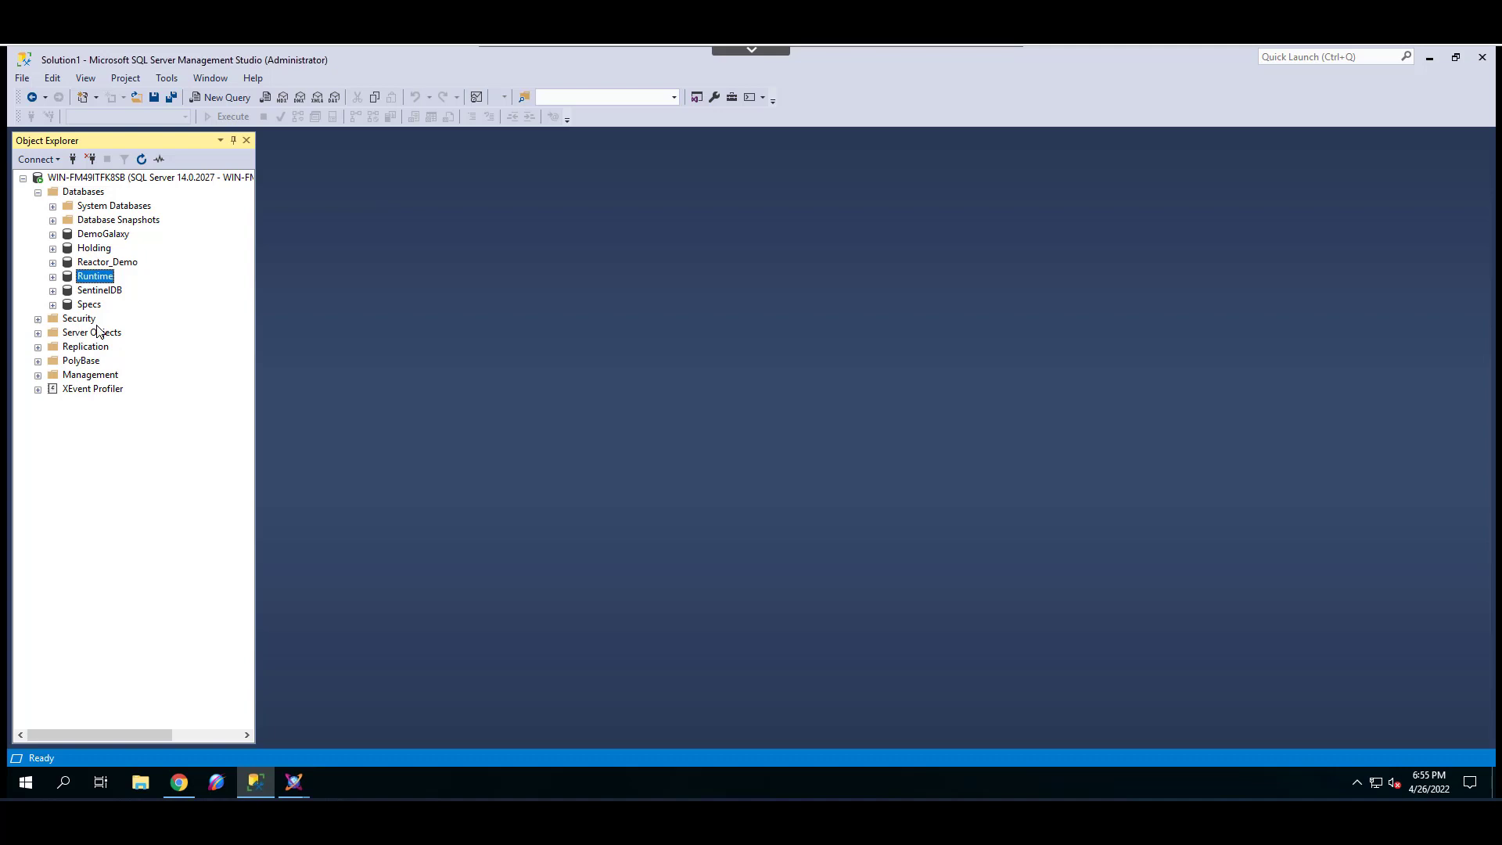
pyautogui.click(52, 276)
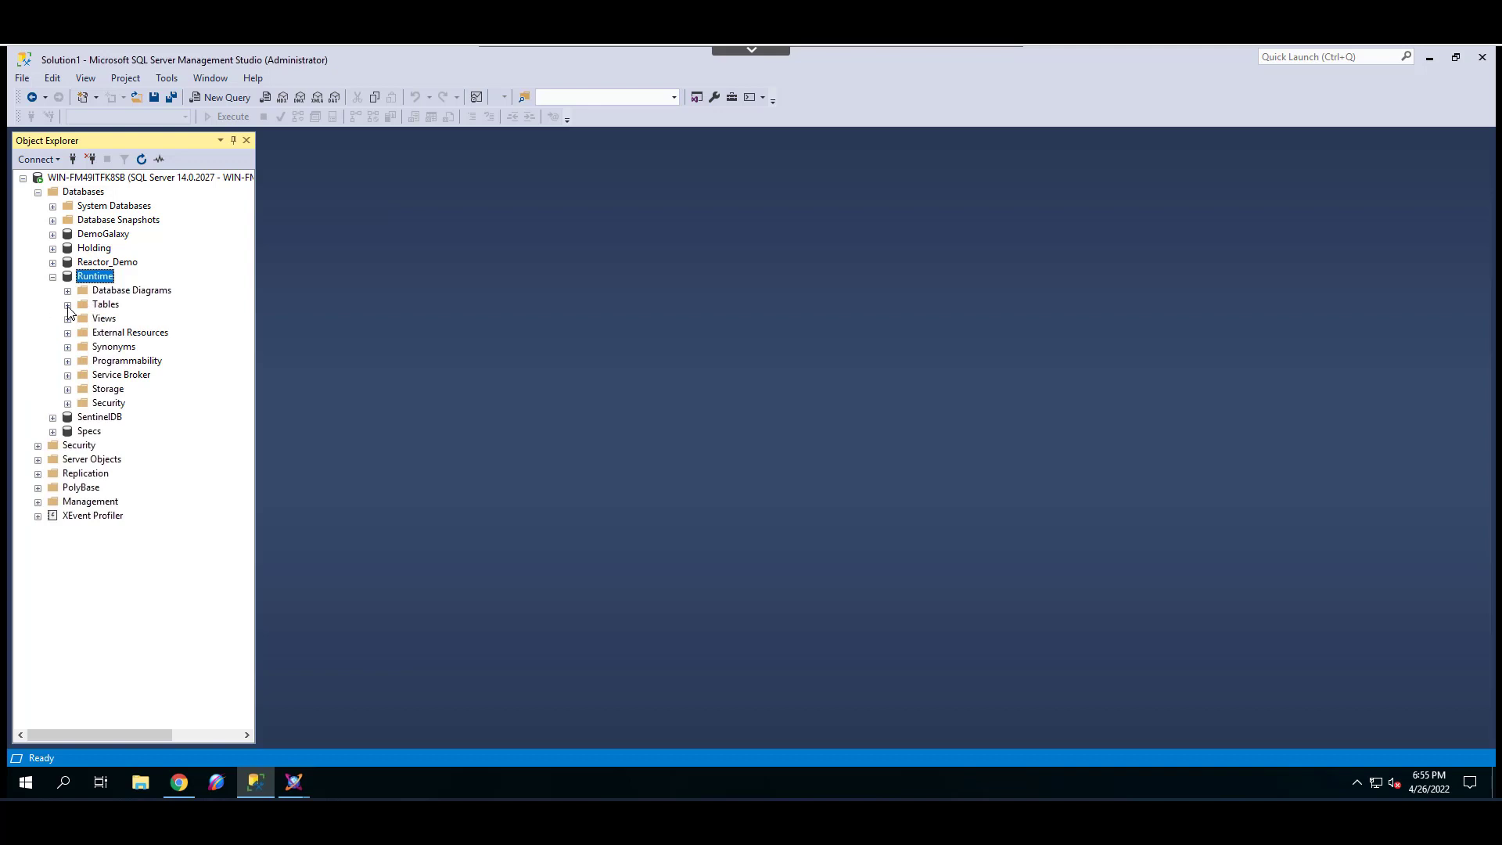
pyautogui.click(68, 305)
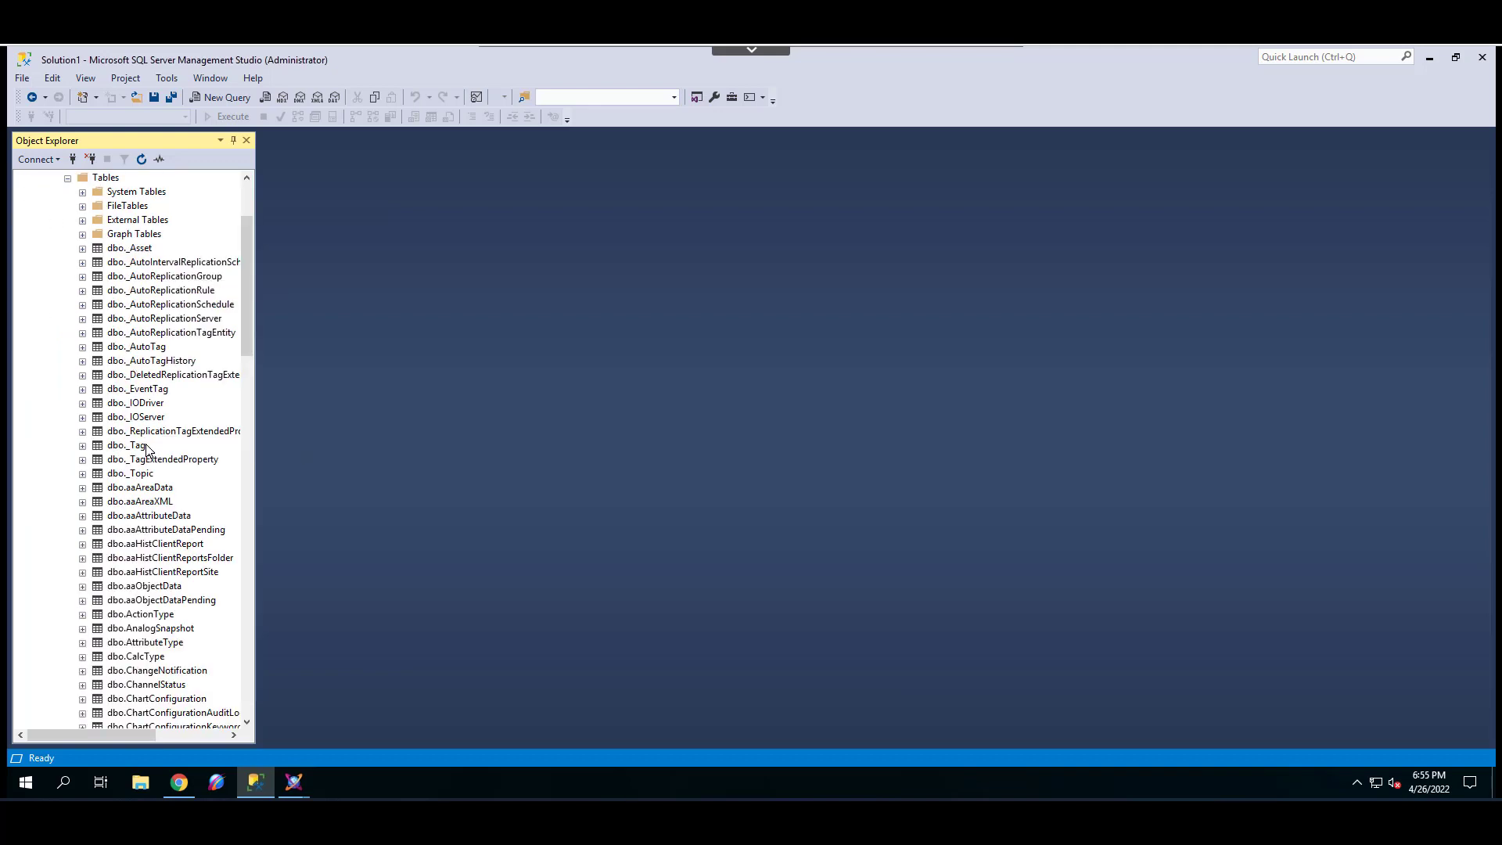
pyautogui.scroll(-5, 152, 462)
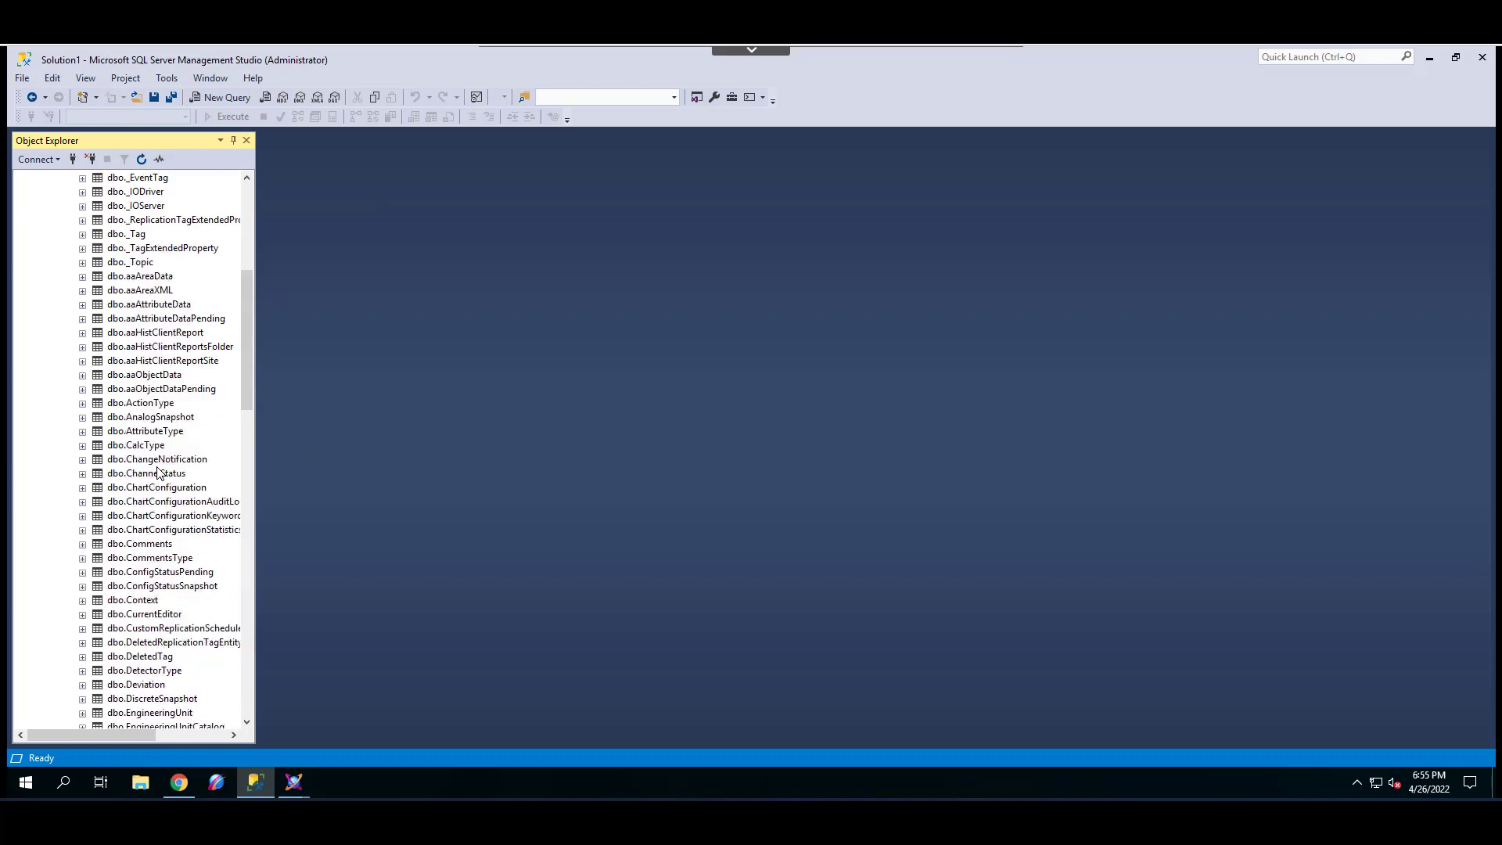
pyautogui.scroll(-4, 158, 474)
pyautogui.scroll(-3, 151, 630)
pyautogui.scroll(-6, 151, 626)
pyautogui.scroll(12, 151, 626)
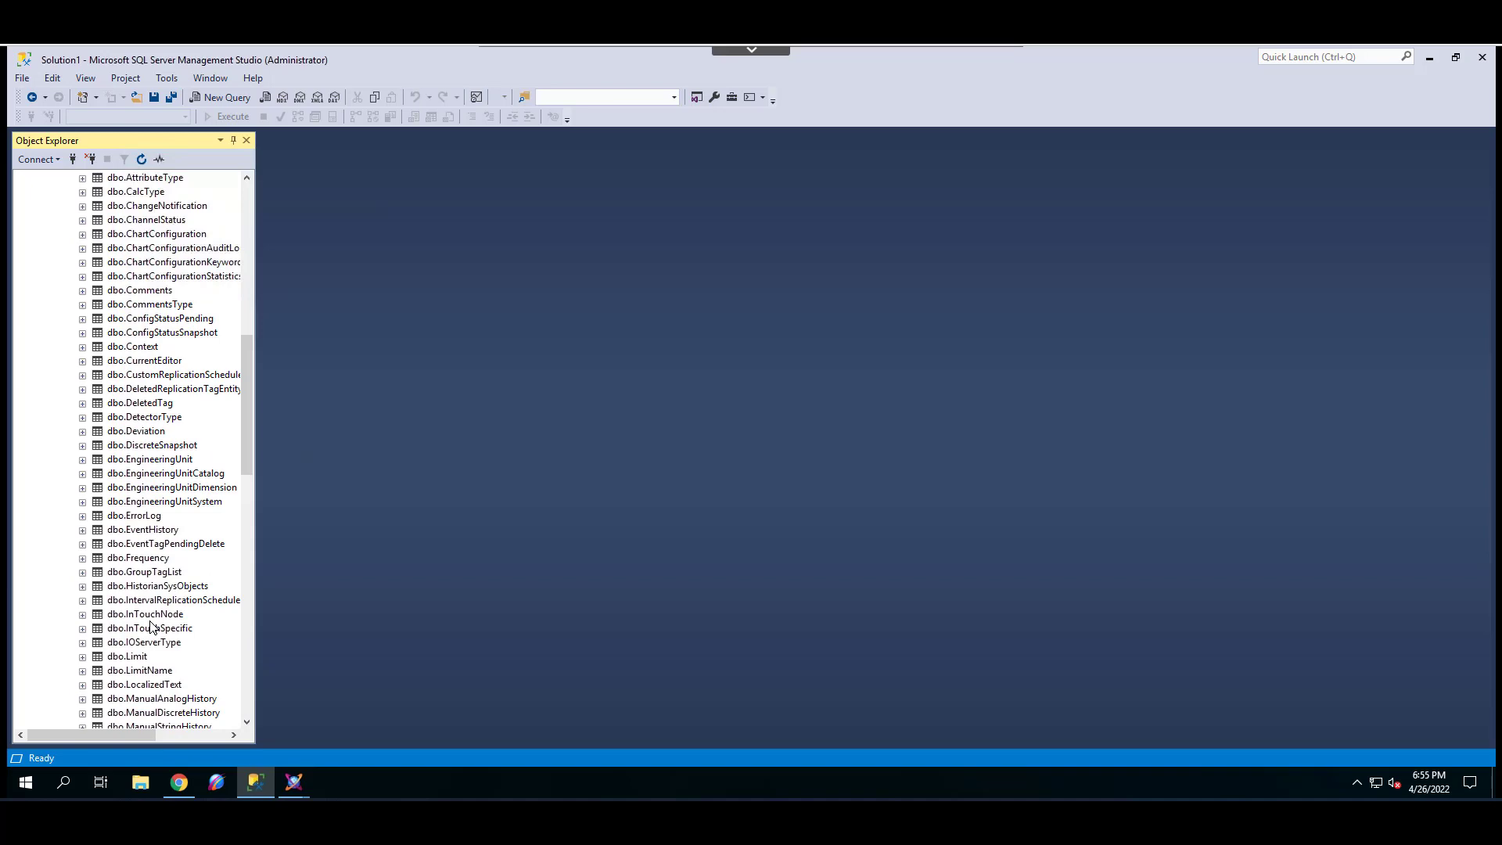
pyautogui.scroll(4, 151, 626)
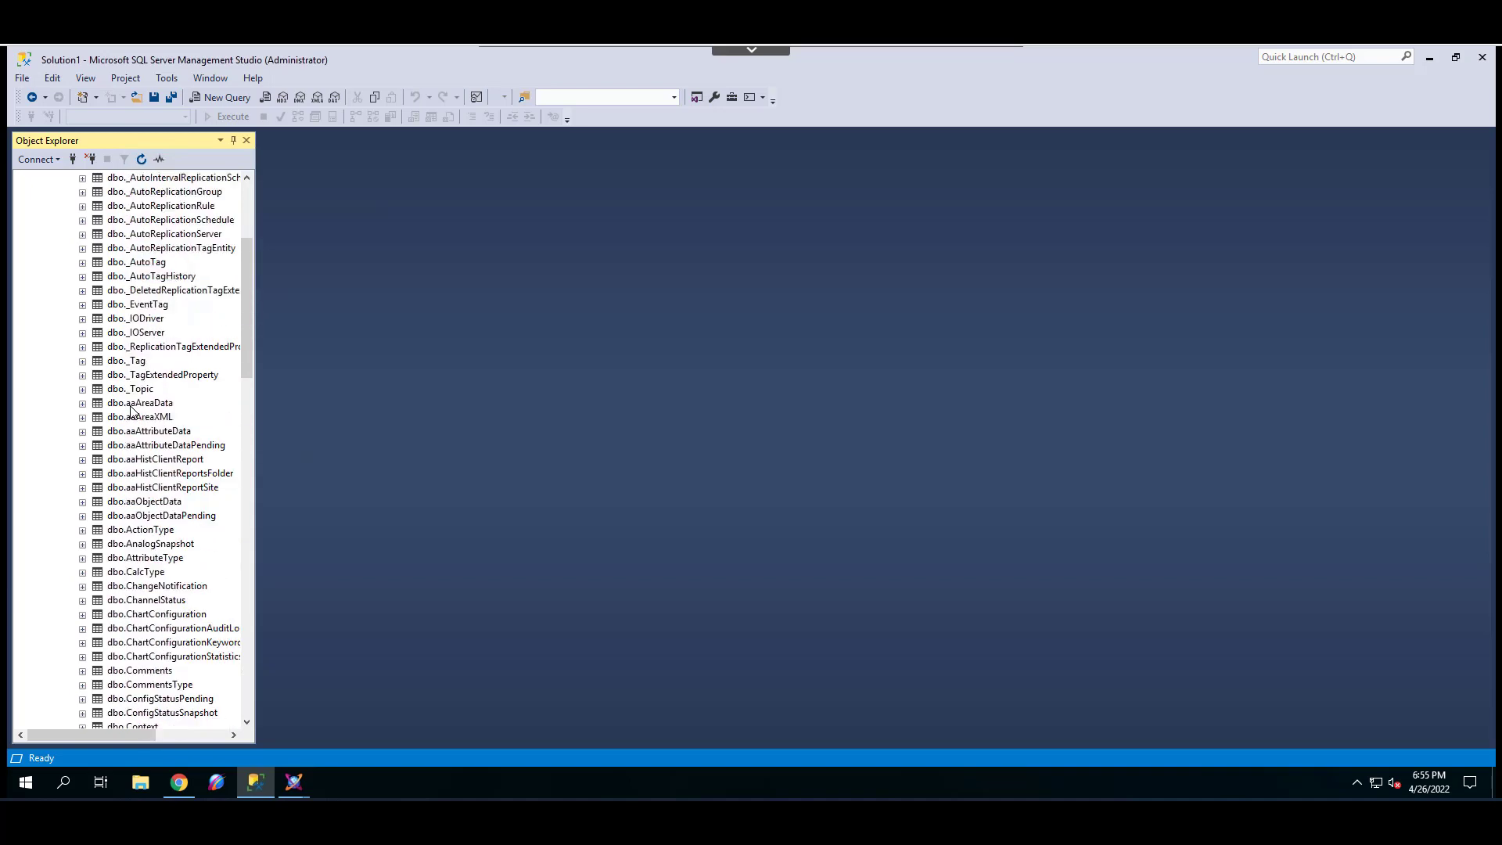
pyautogui.click(139, 362)
pyautogui.rightClick(138, 362)
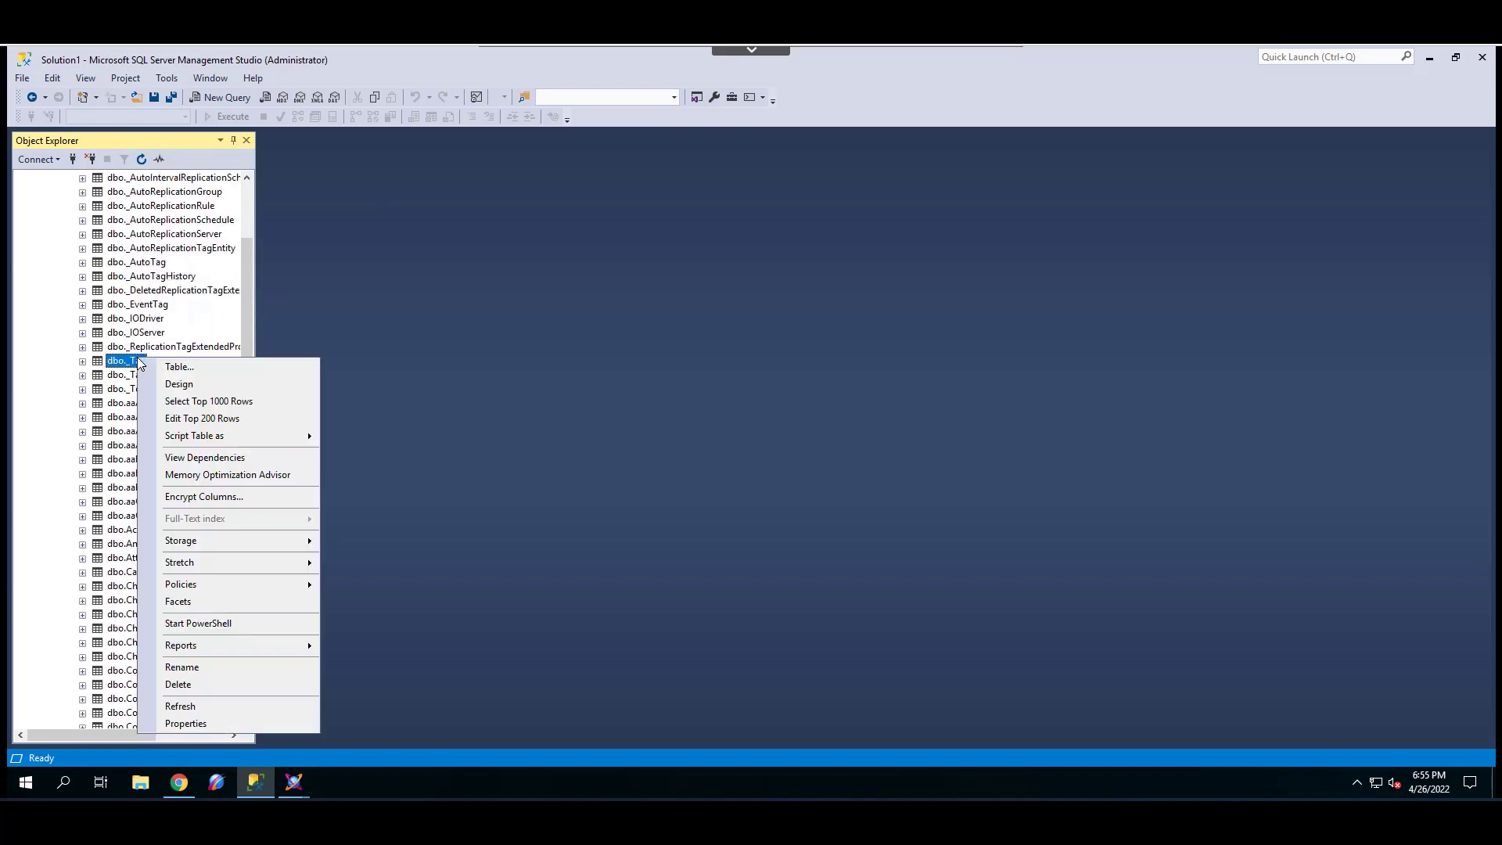
pyautogui.click(207, 429)
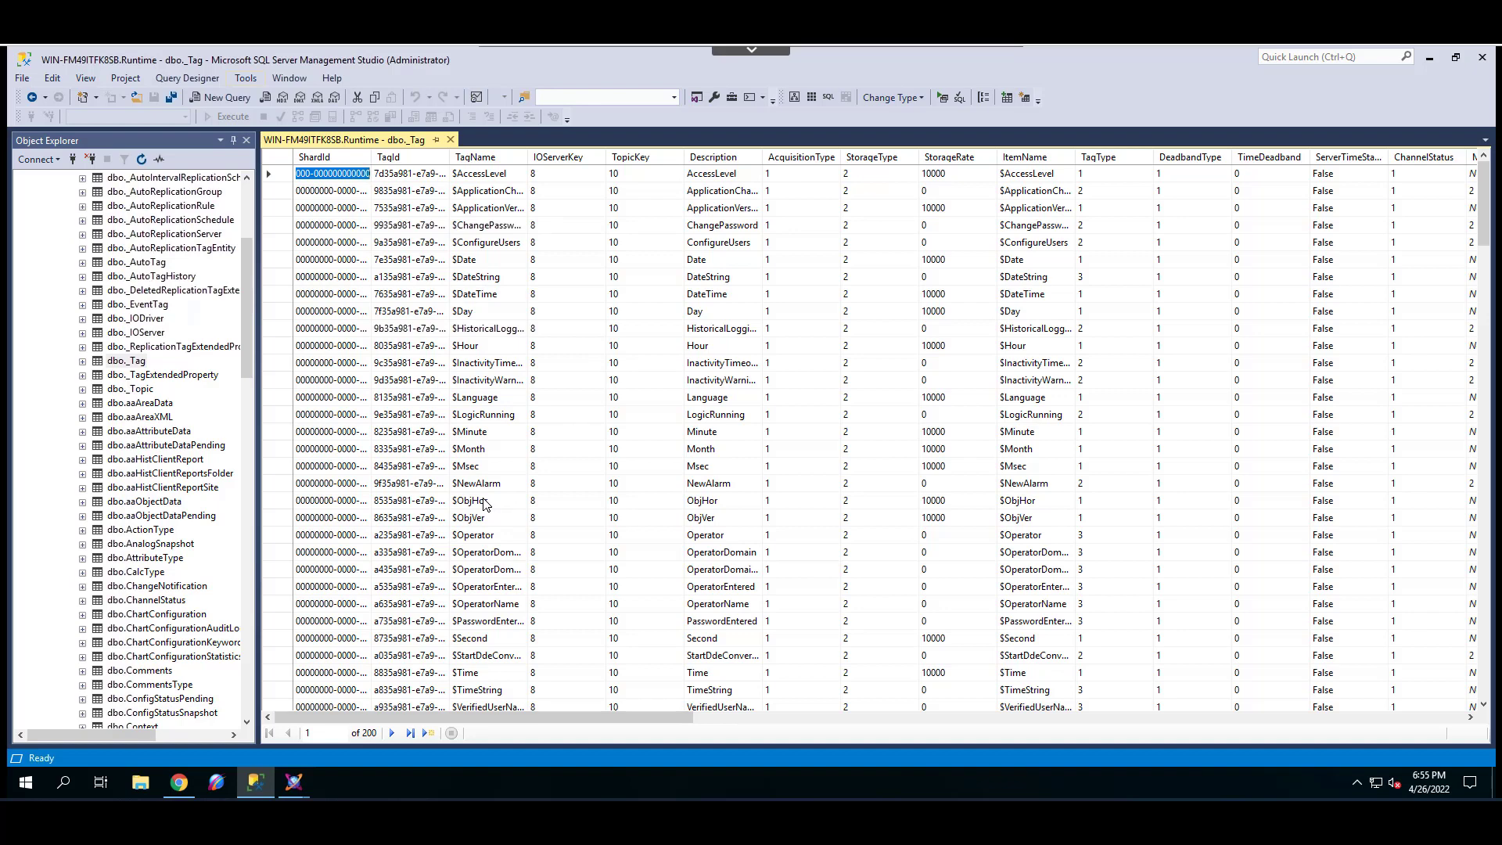
# Return to SQL_Layout and choose Windows as the data grid's AuthenticationMode.
pyautogui.click(293, 782)
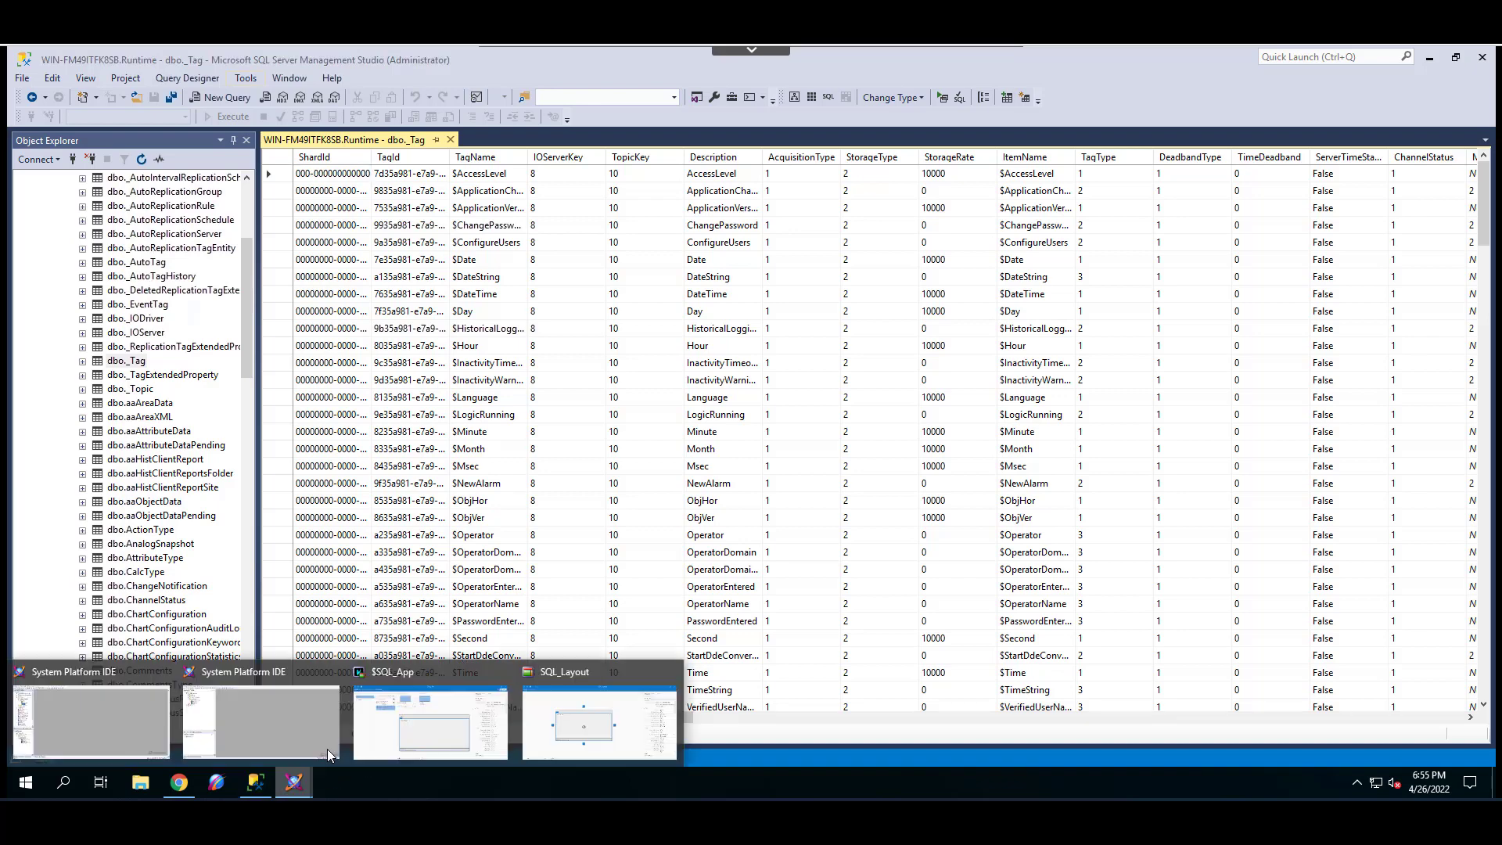
pyautogui.click(589, 723)
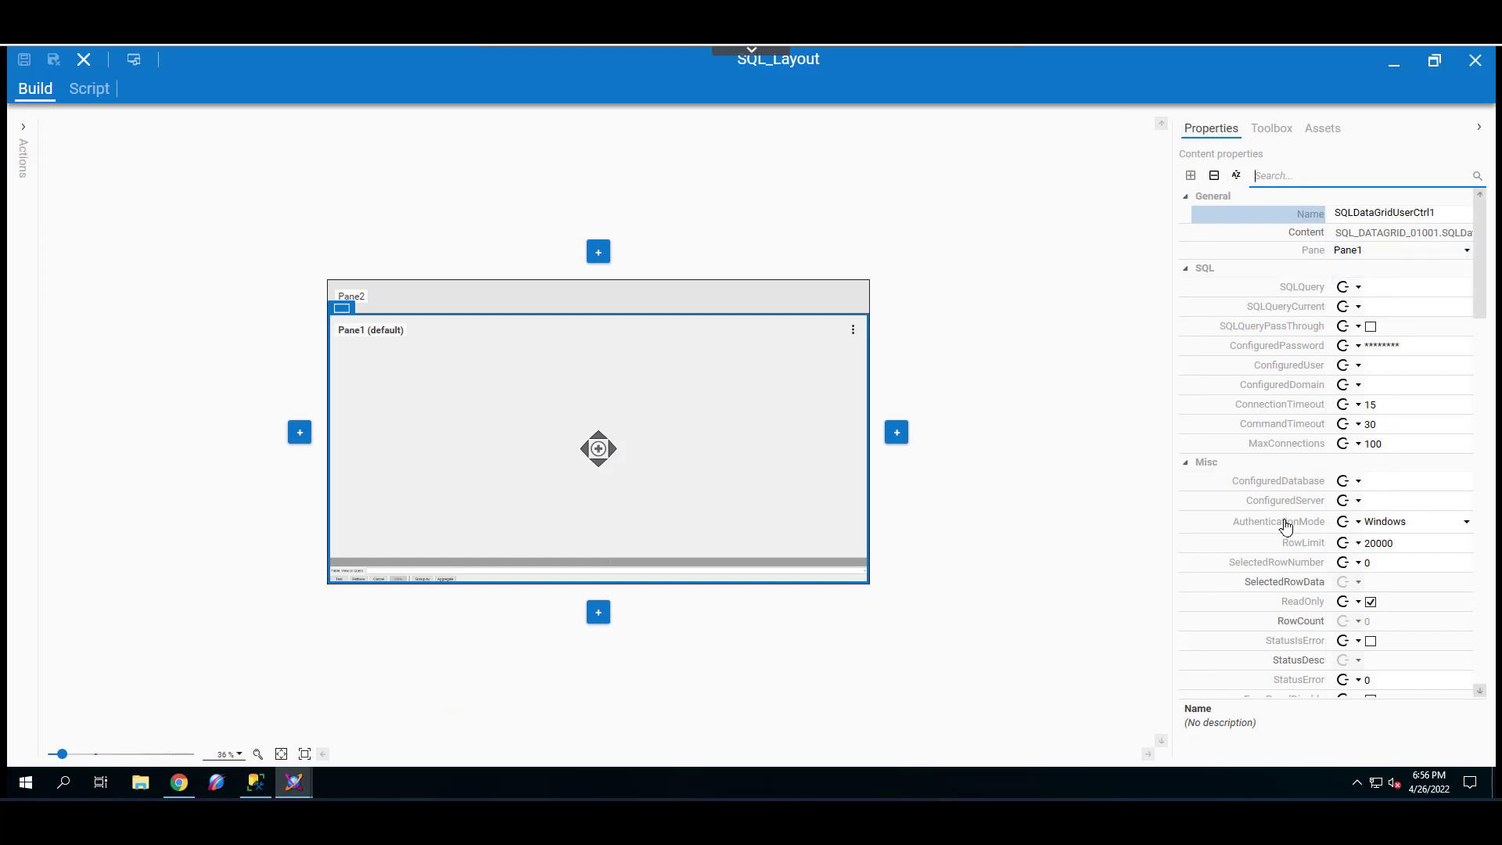
pyautogui.click(1468, 523)
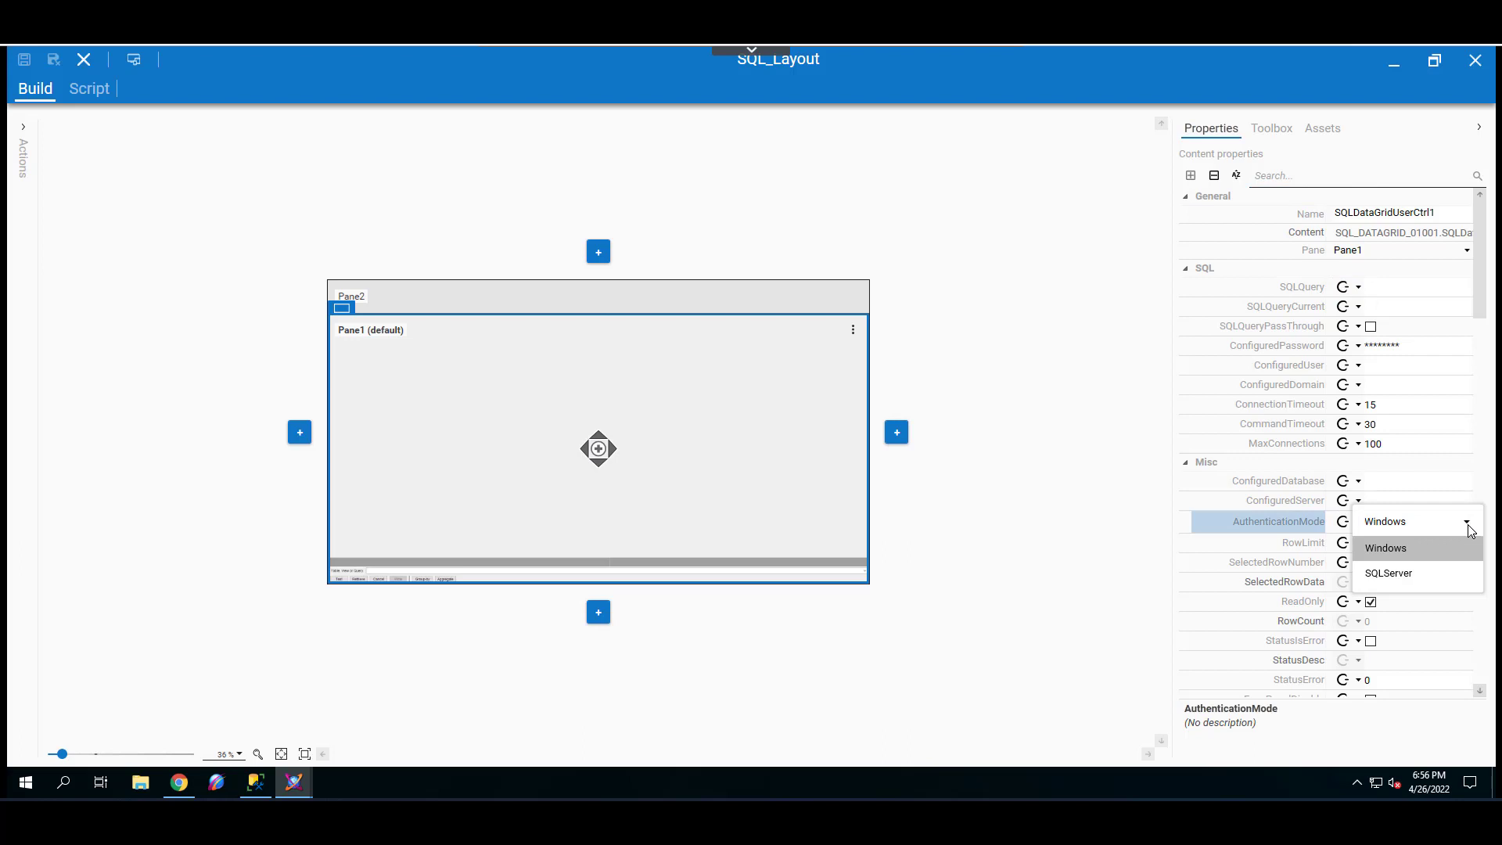
pyautogui.click(1406, 557)
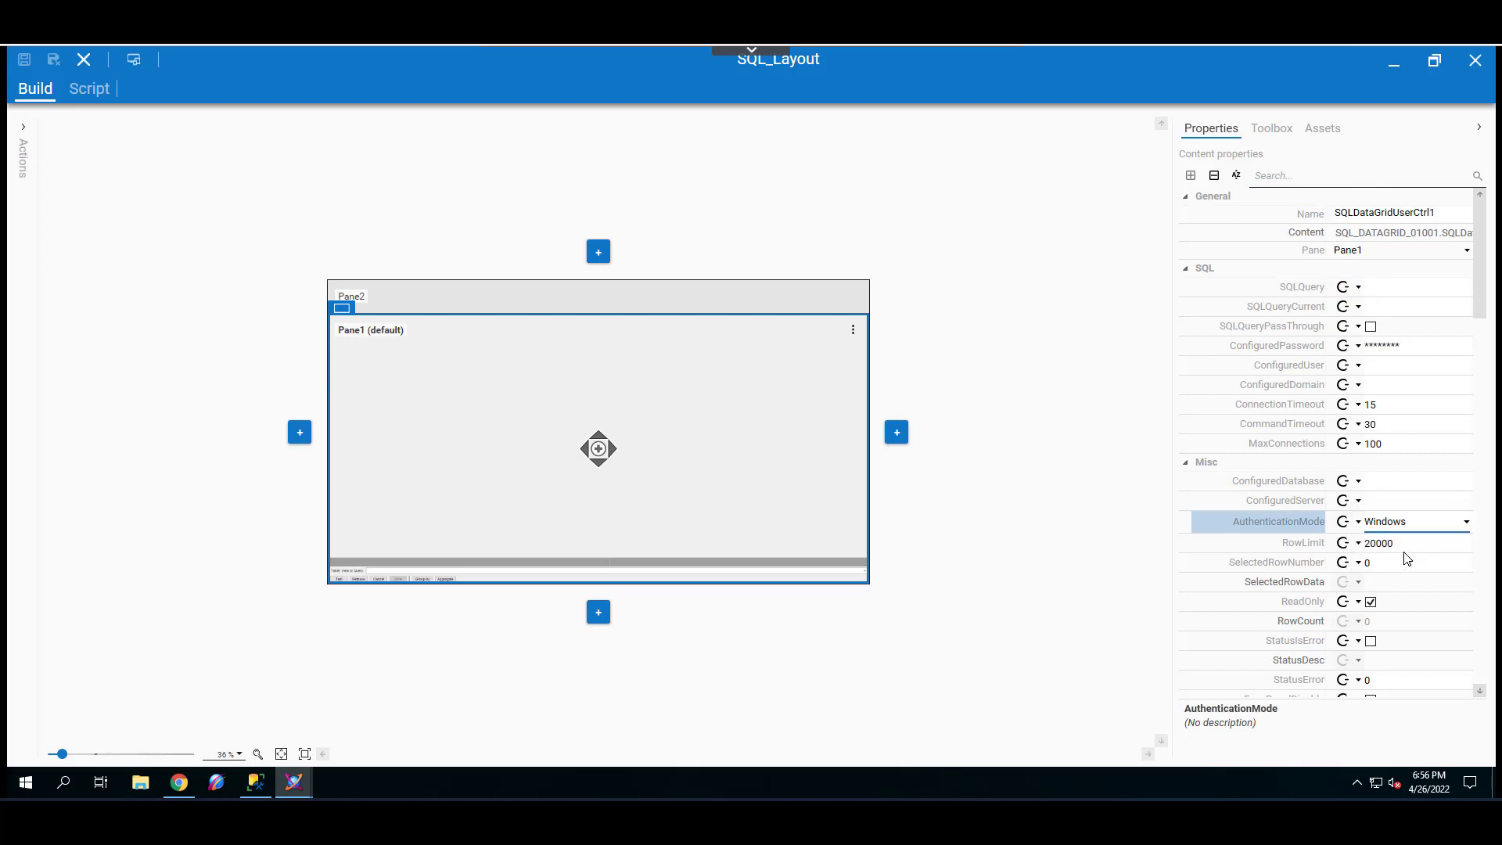
# Set the data grid's ConfiguredDatabase to Runtime, ConfiguredServer to localhost and SQLQuery to dbo._Tag.
pyautogui.click(1404, 483)
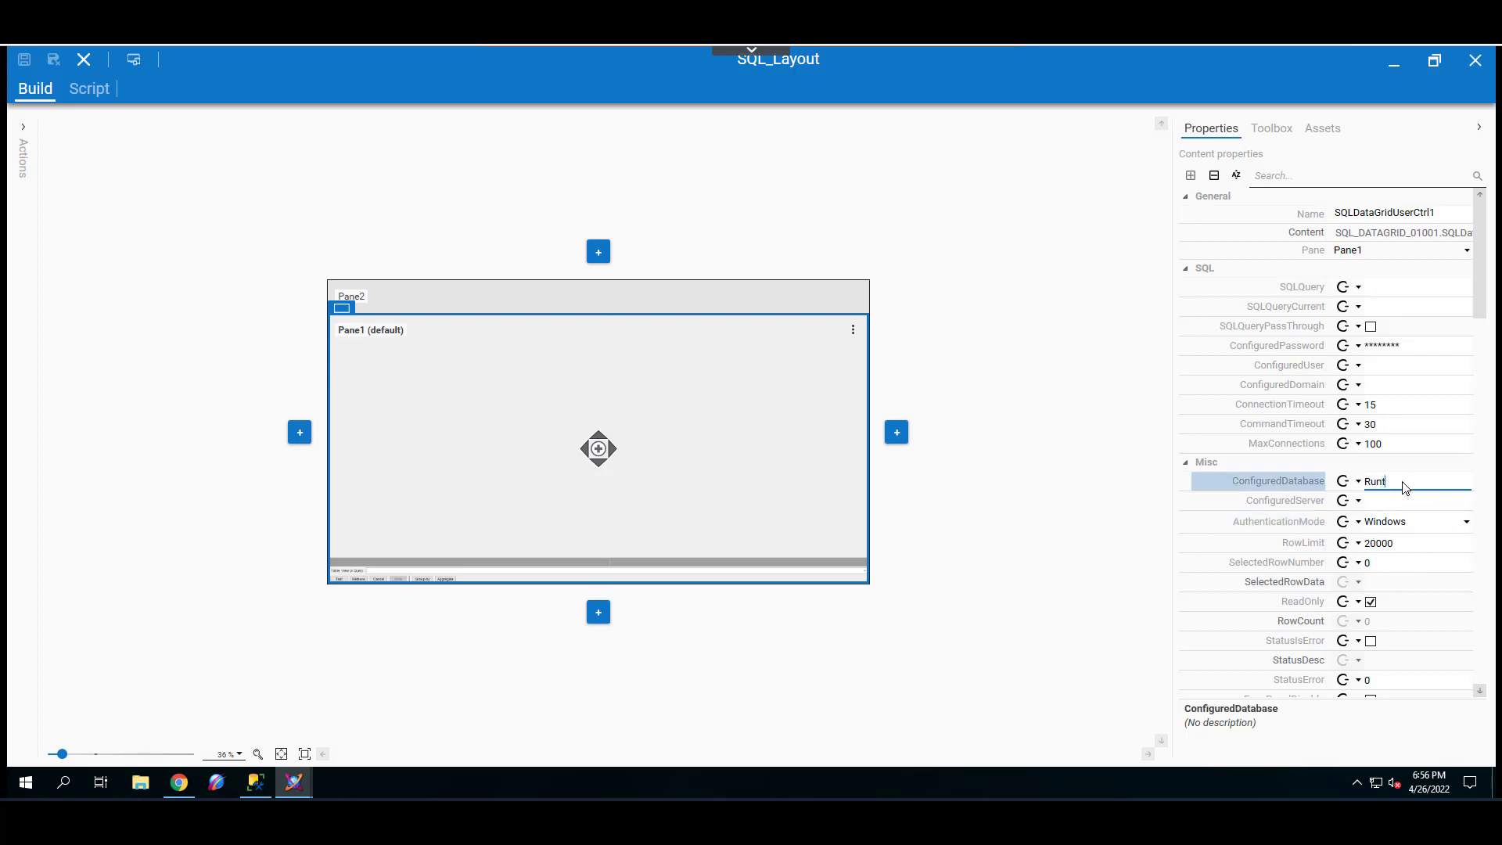
pyautogui.press('Tab')
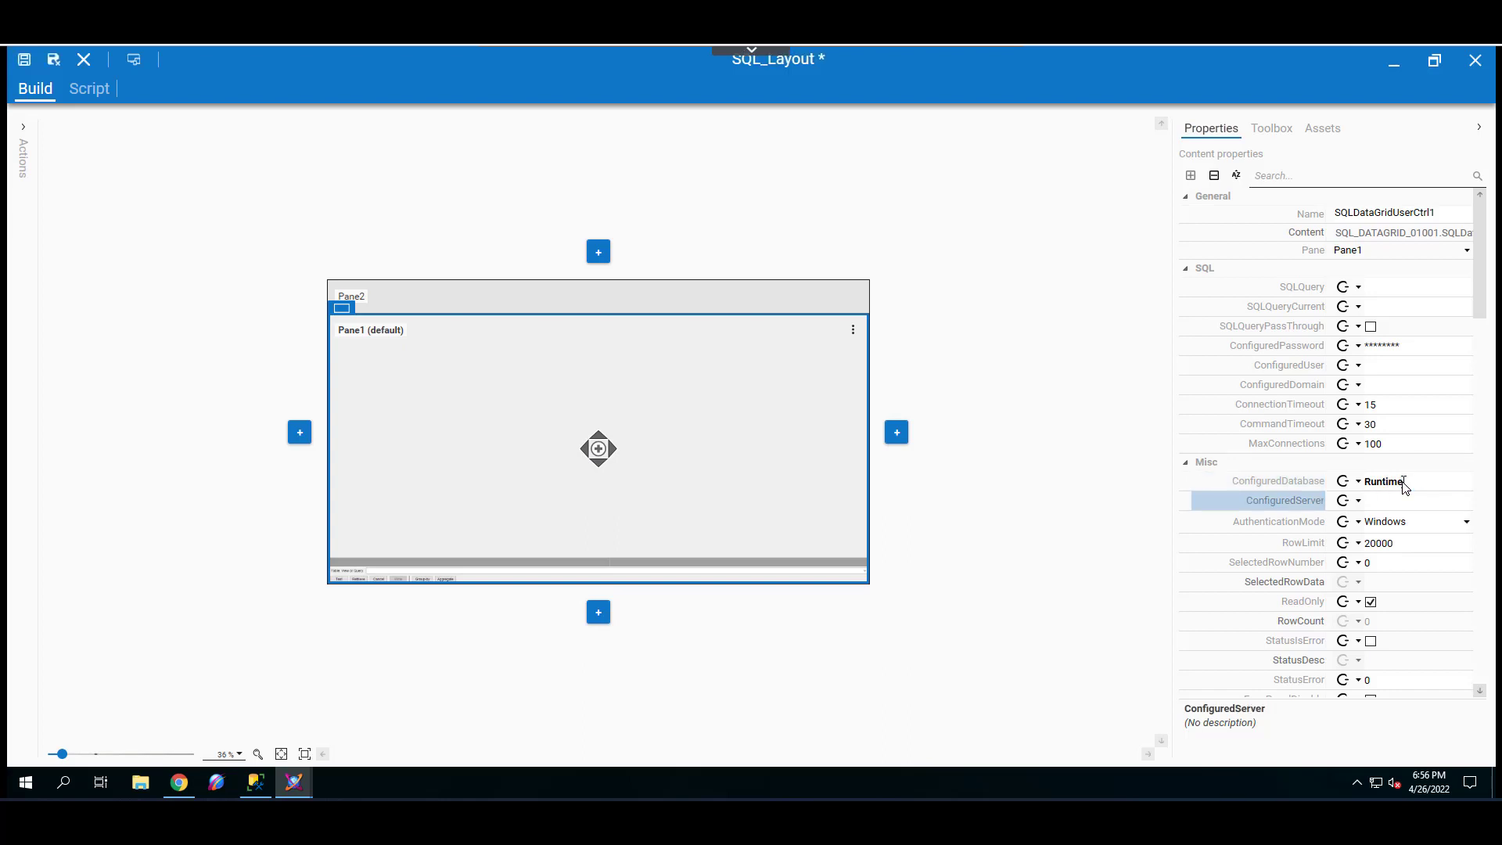
pyautogui.click(1402, 507)
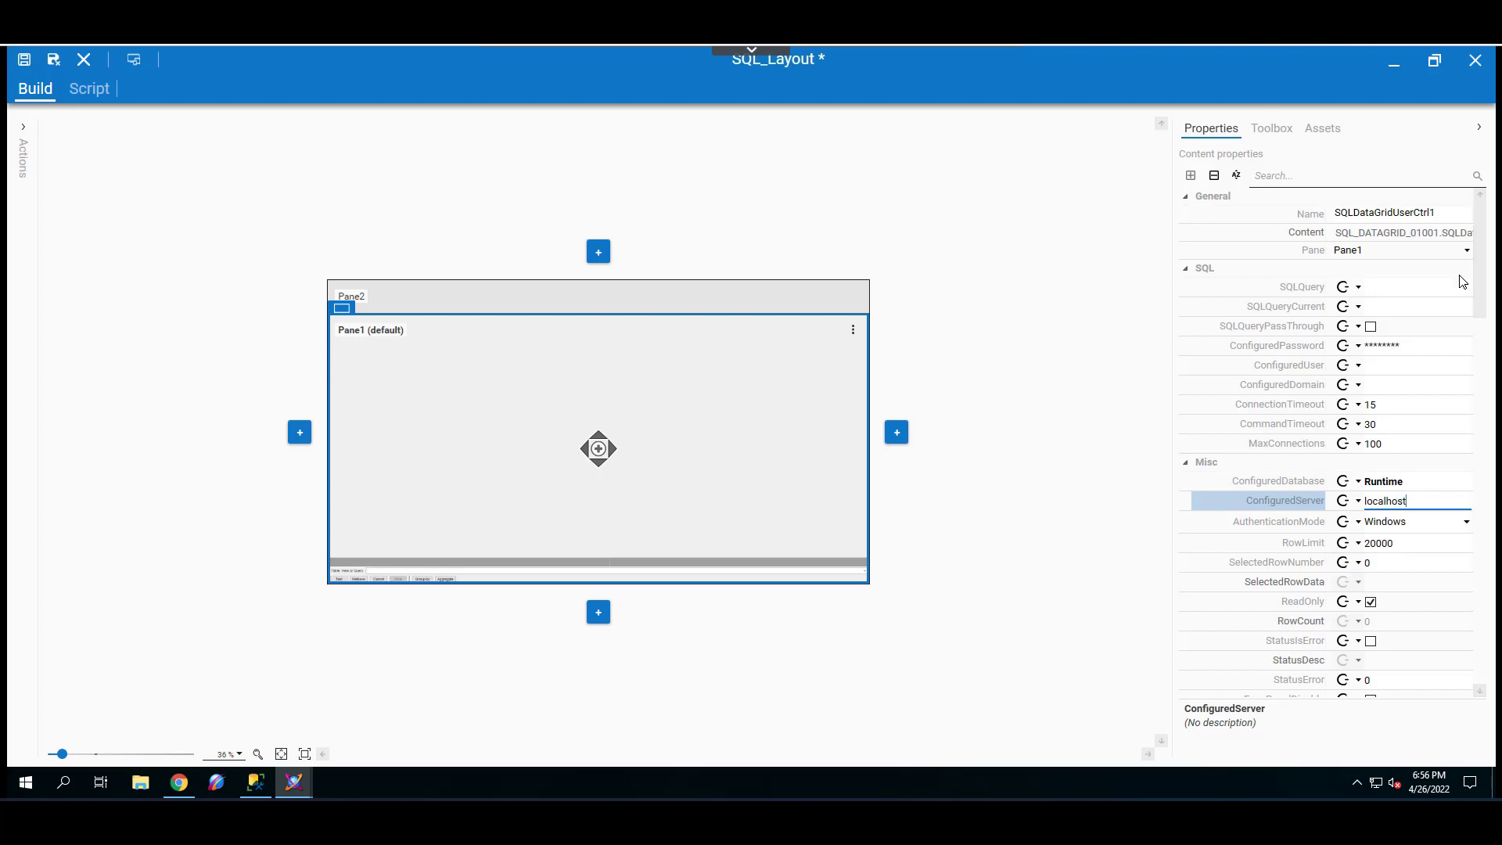
pyautogui.click(1403, 291)
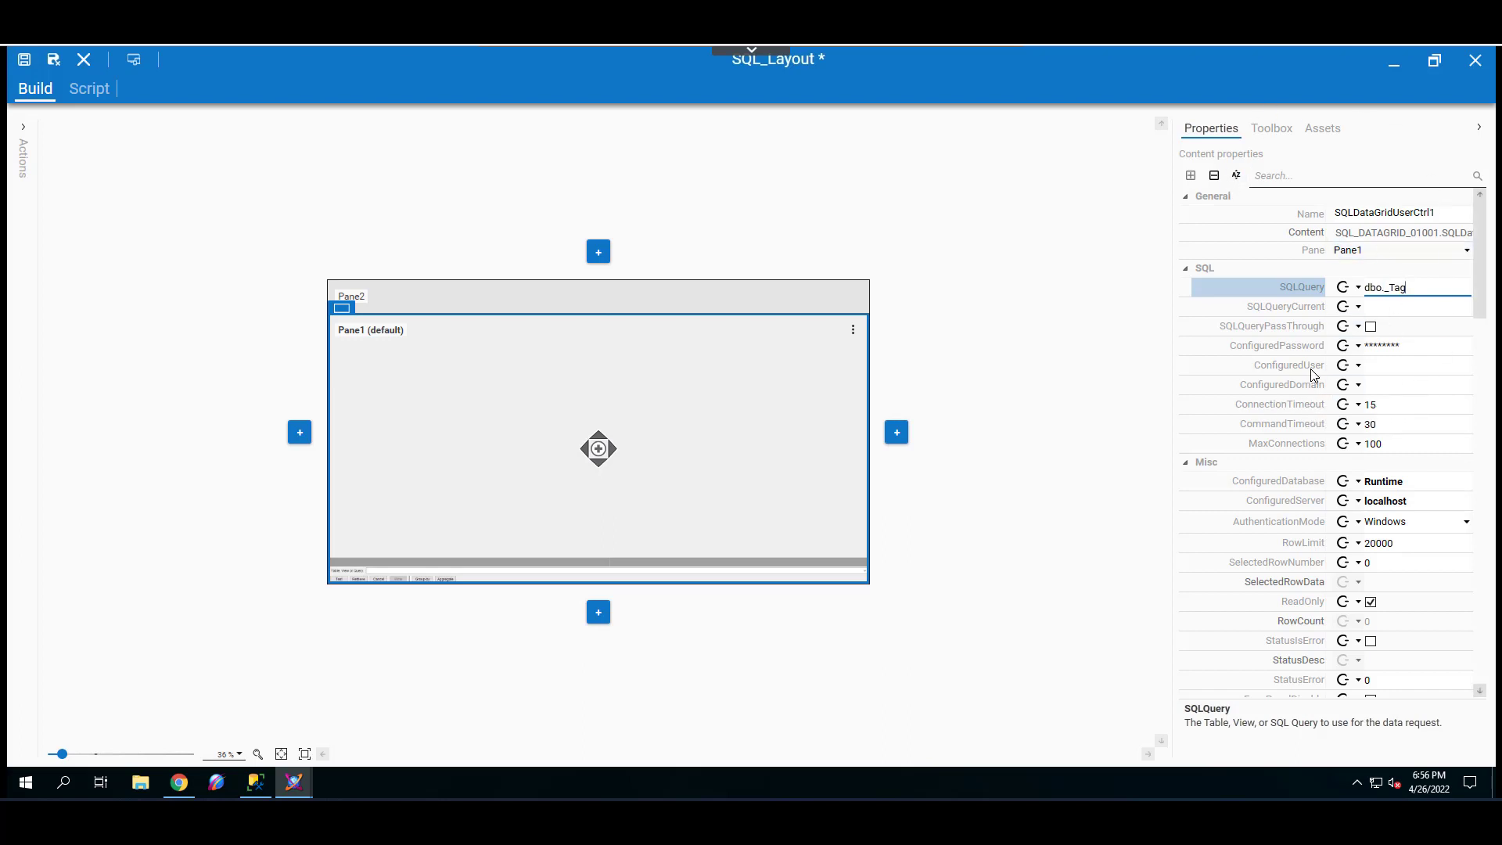
# Examine the data grid's remaining properties, including its display, command, behavior and appearance options, and return to the SQL settings.
pyautogui.scroll(-3, 1378, 648)
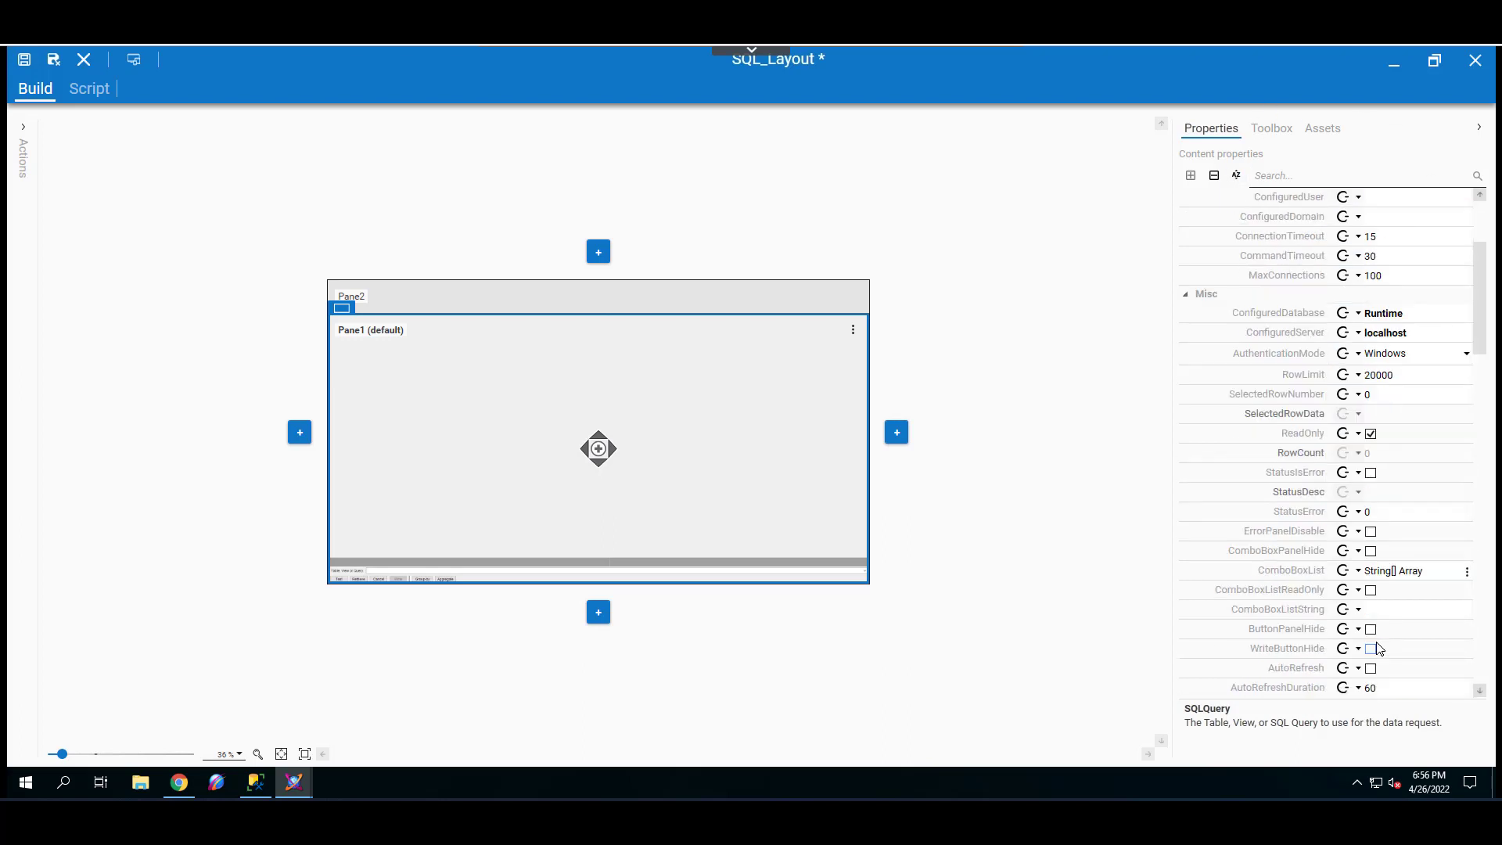
pyautogui.scroll(3, 1377, 446)
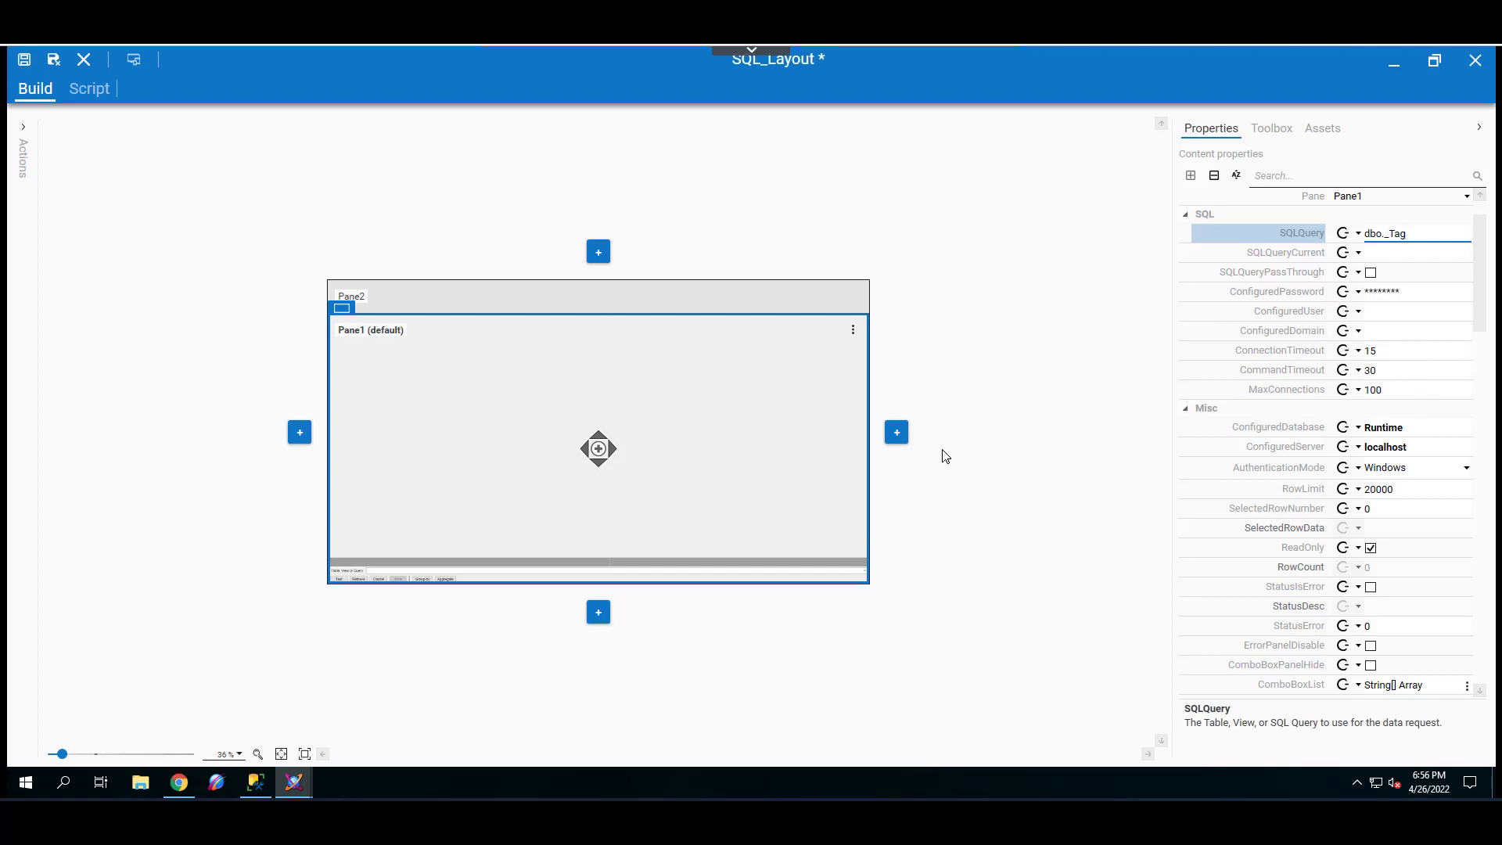
pyautogui.scroll(-4, 1359, 462)
pyautogui.scroll(-10, 1359, 462)
pyautogui.scroll(-5, 1359, 462)
pyautogui.scroll(-3, 1359, 461)
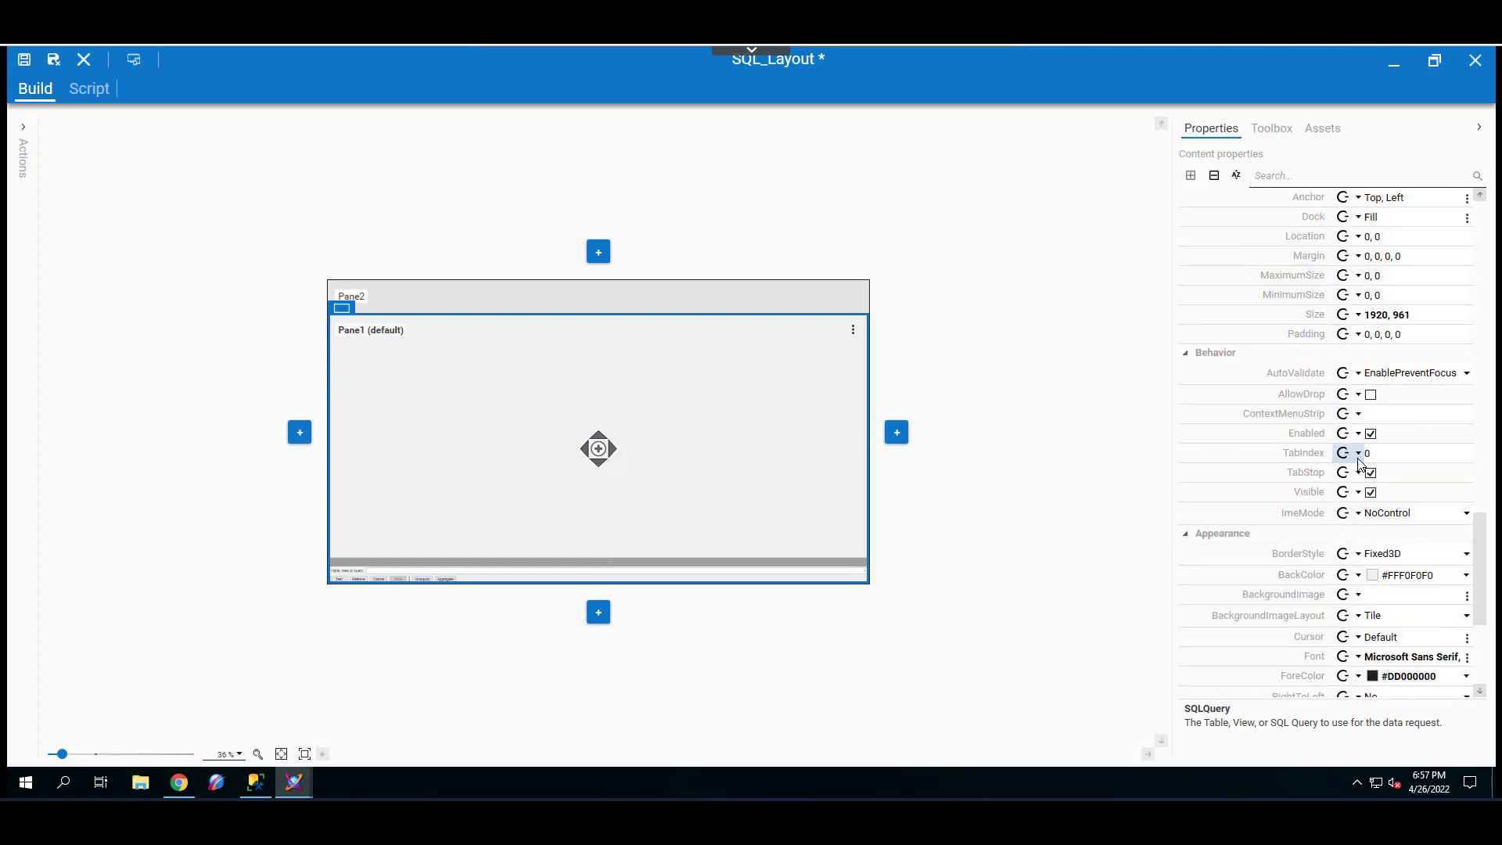
pyautogui.scroll(-3, 1359, 461)
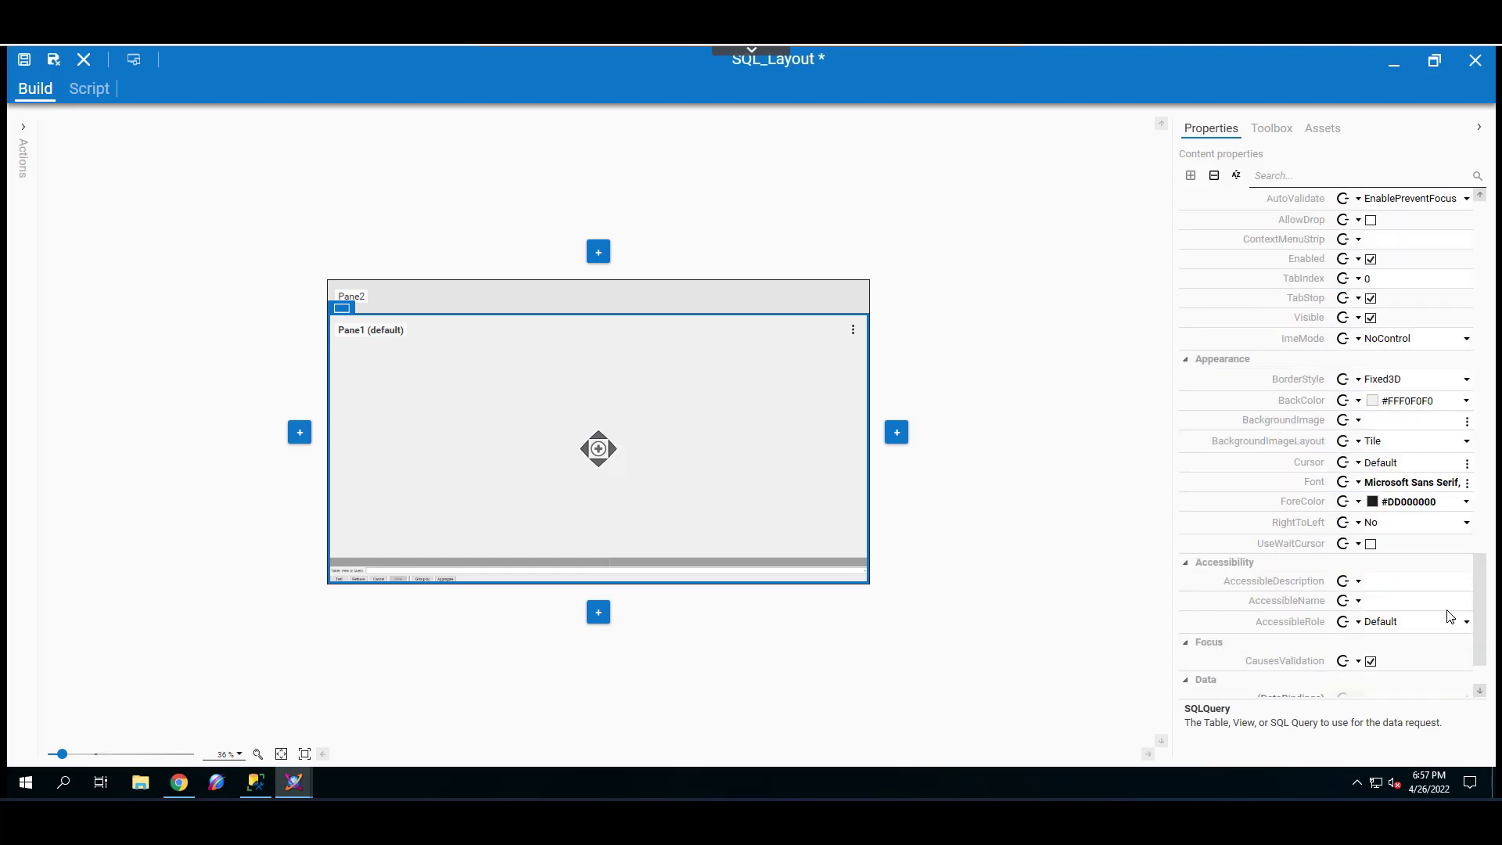
pyautogui.scroll(-2, 1442, 637)
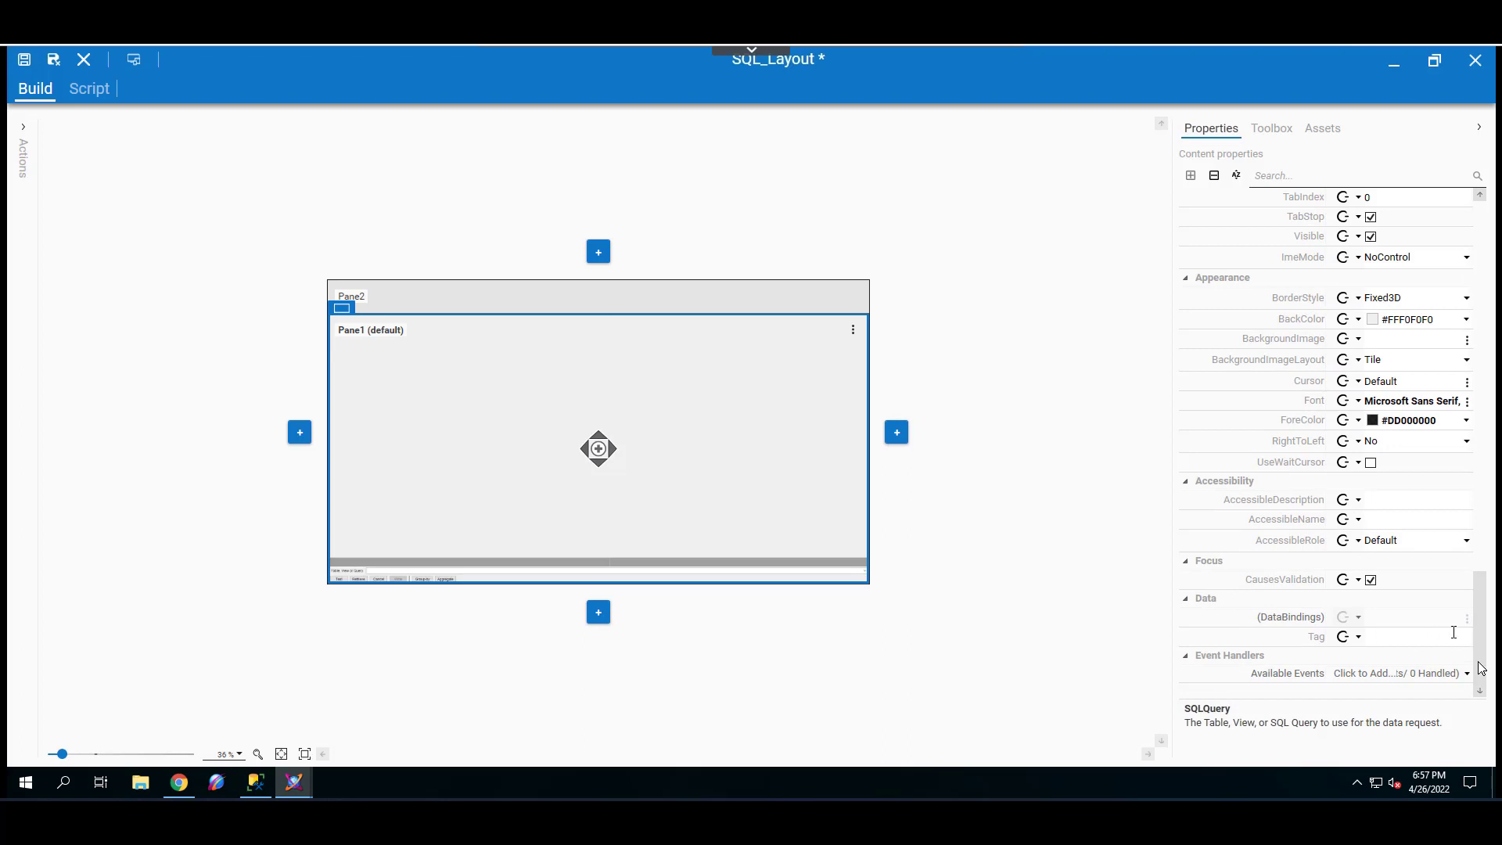
pyautogui.click(1481, 374)
pyautogui.click(1485, 220)
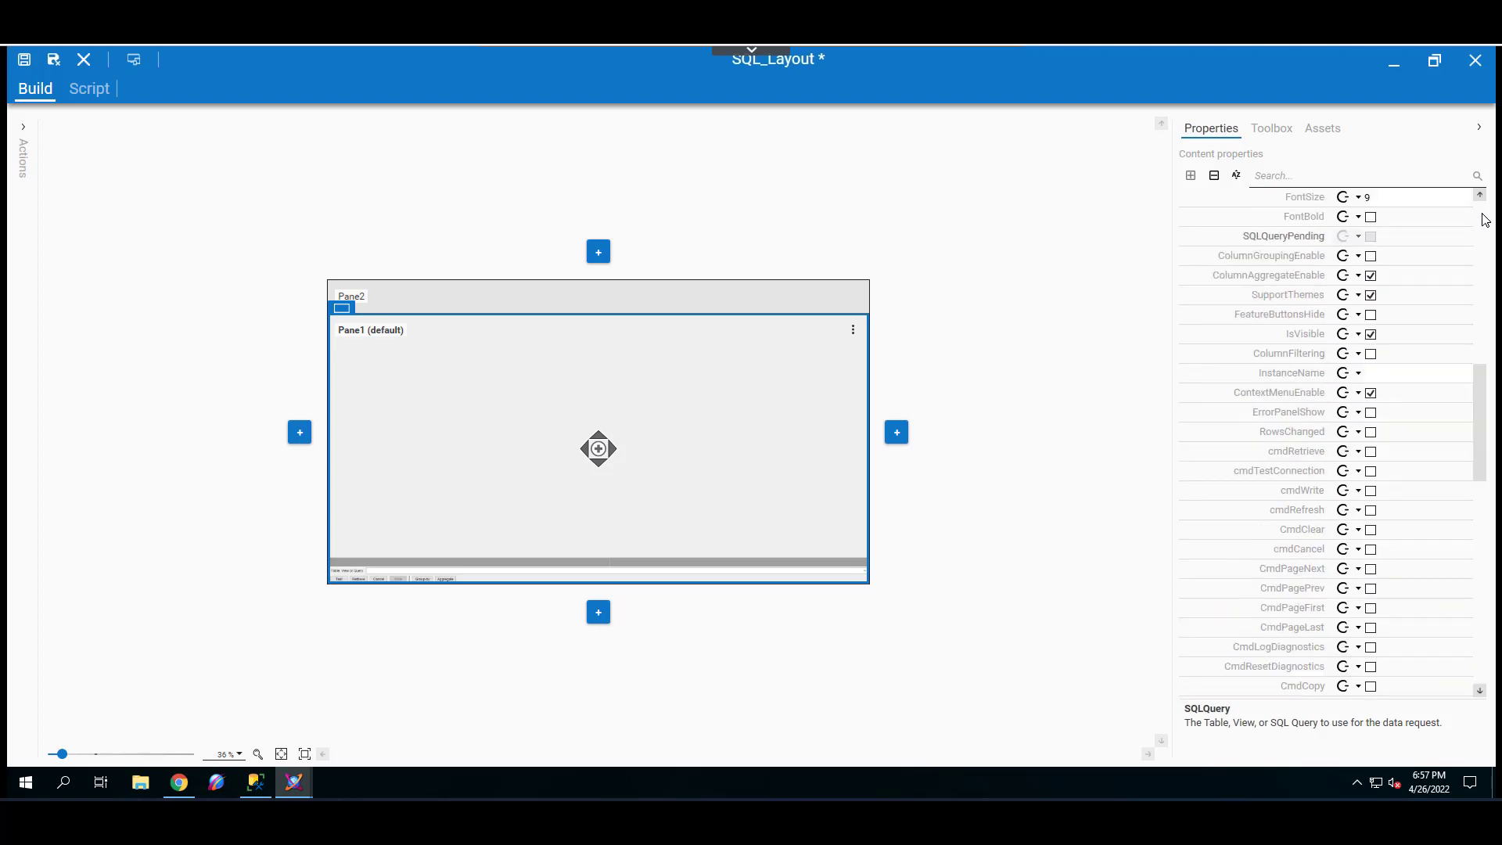
pyautogui.click(1484, 220)
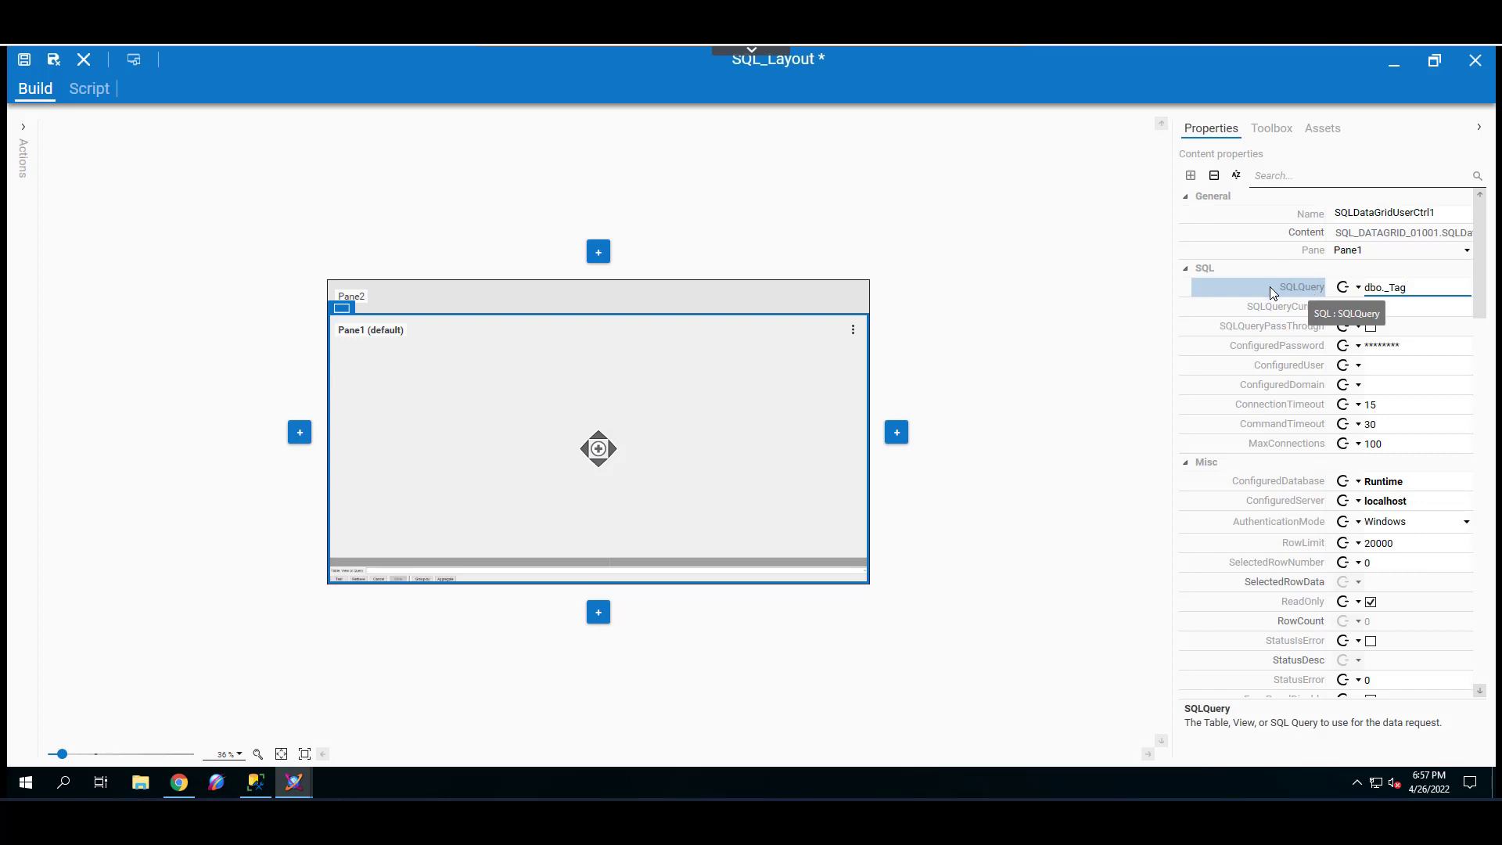
# Save and close SQL_Layout, and switch back to the $SQL_App editor.
pyautogui.click(52, 63)
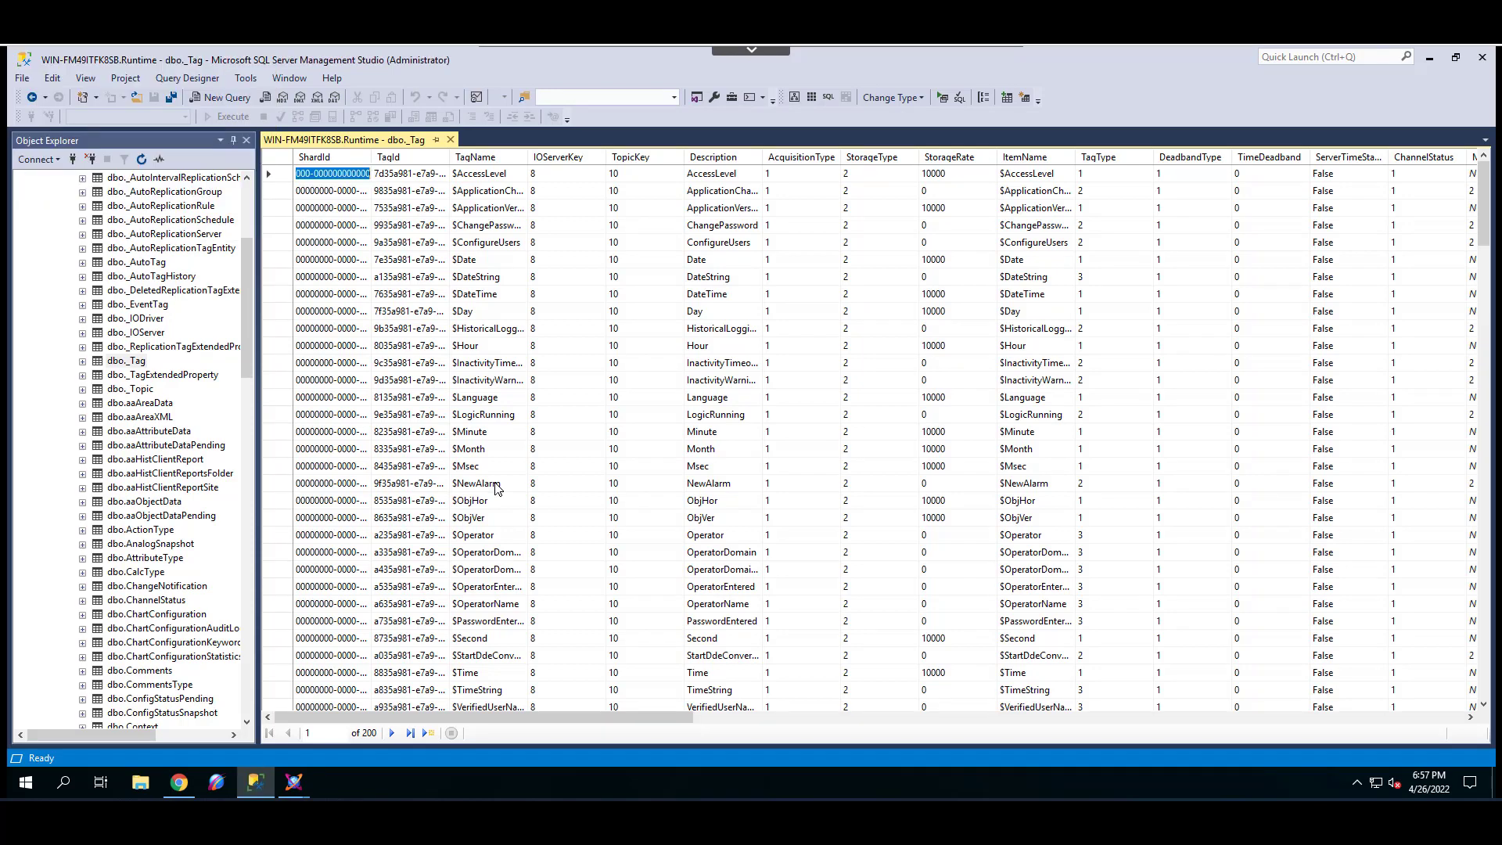
pyautogui.moveTo(289, 786)
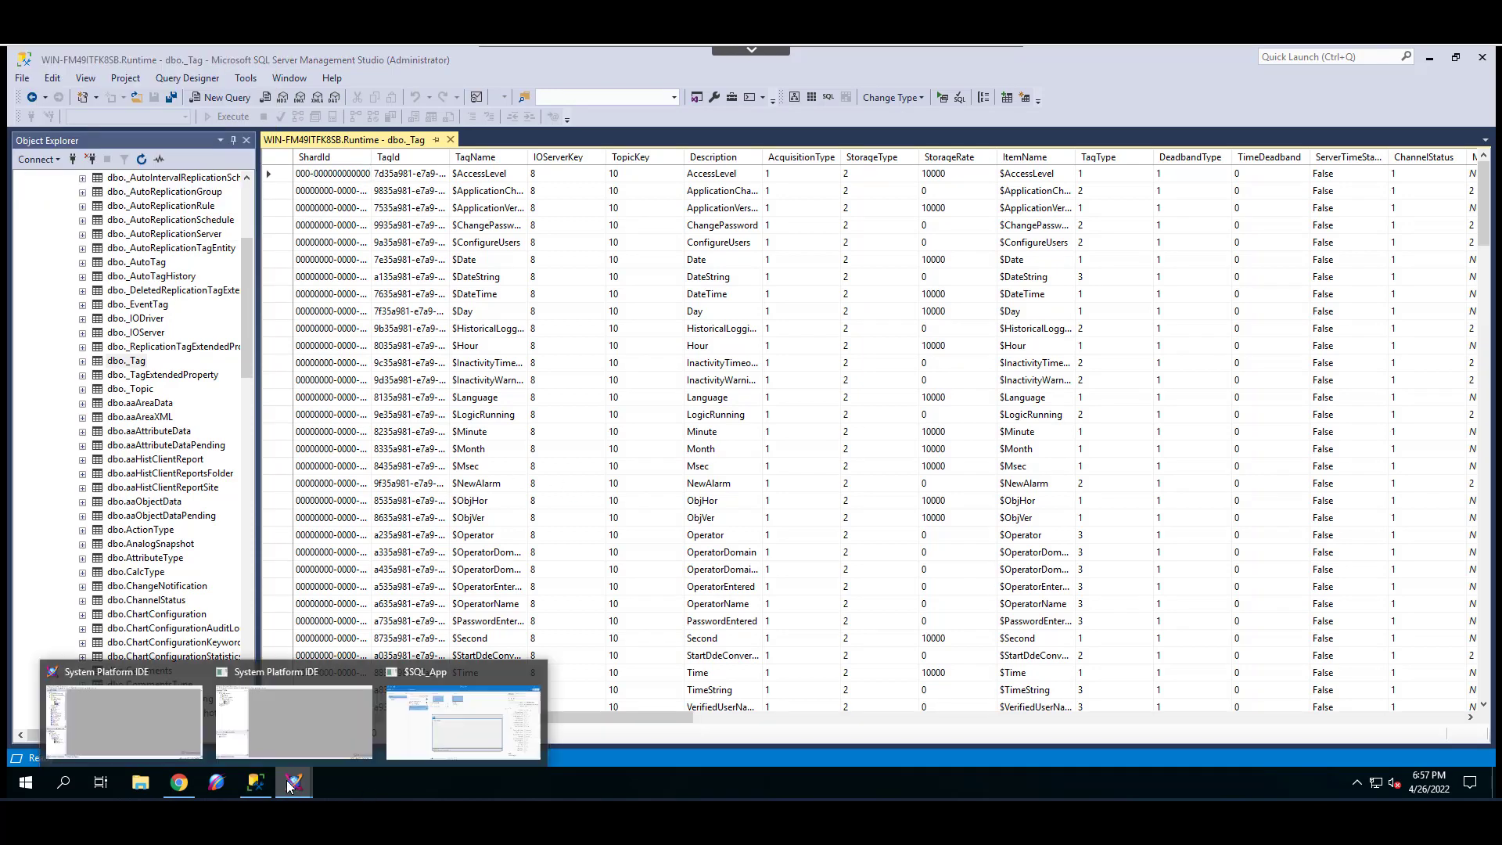
pyautogui.click(443, 728)
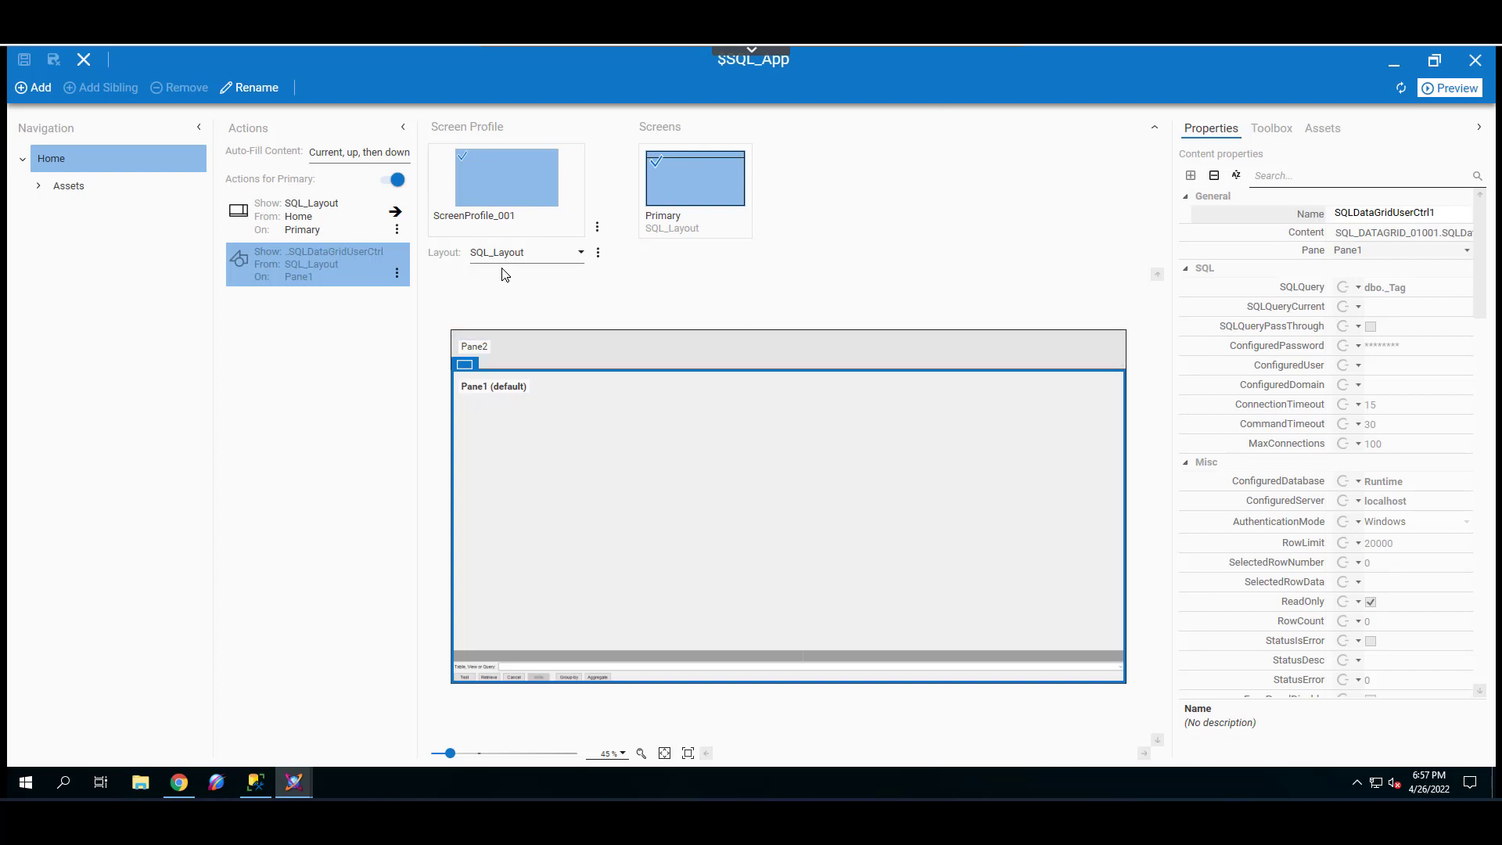
# Preview $SQL_App to test the data grid's SQL connection and retrieve the configured table's rows.
pyautogui.click(1432, 89)
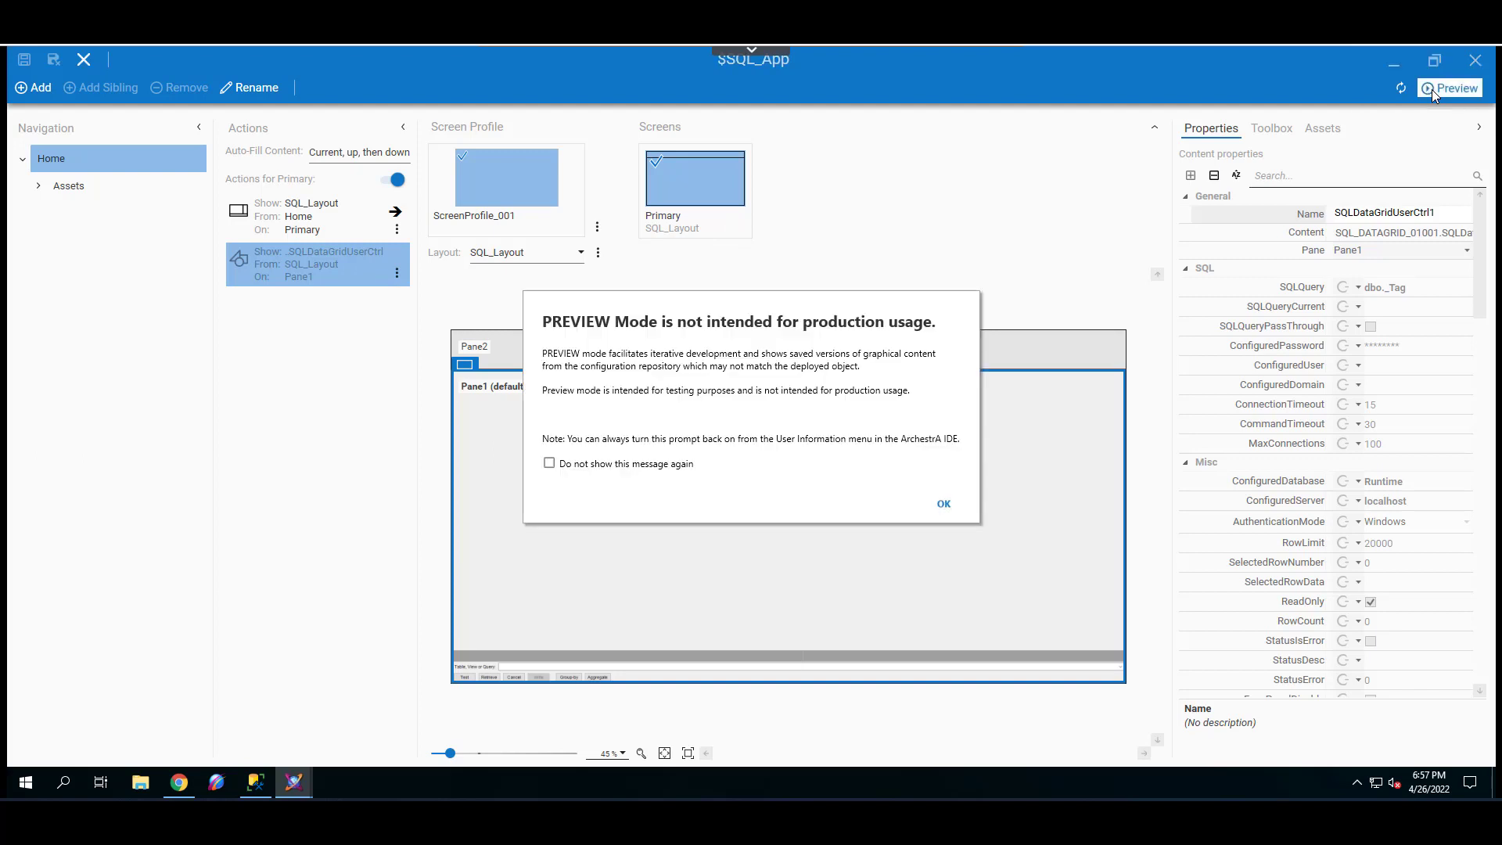
pyautogui.click(944, 506)
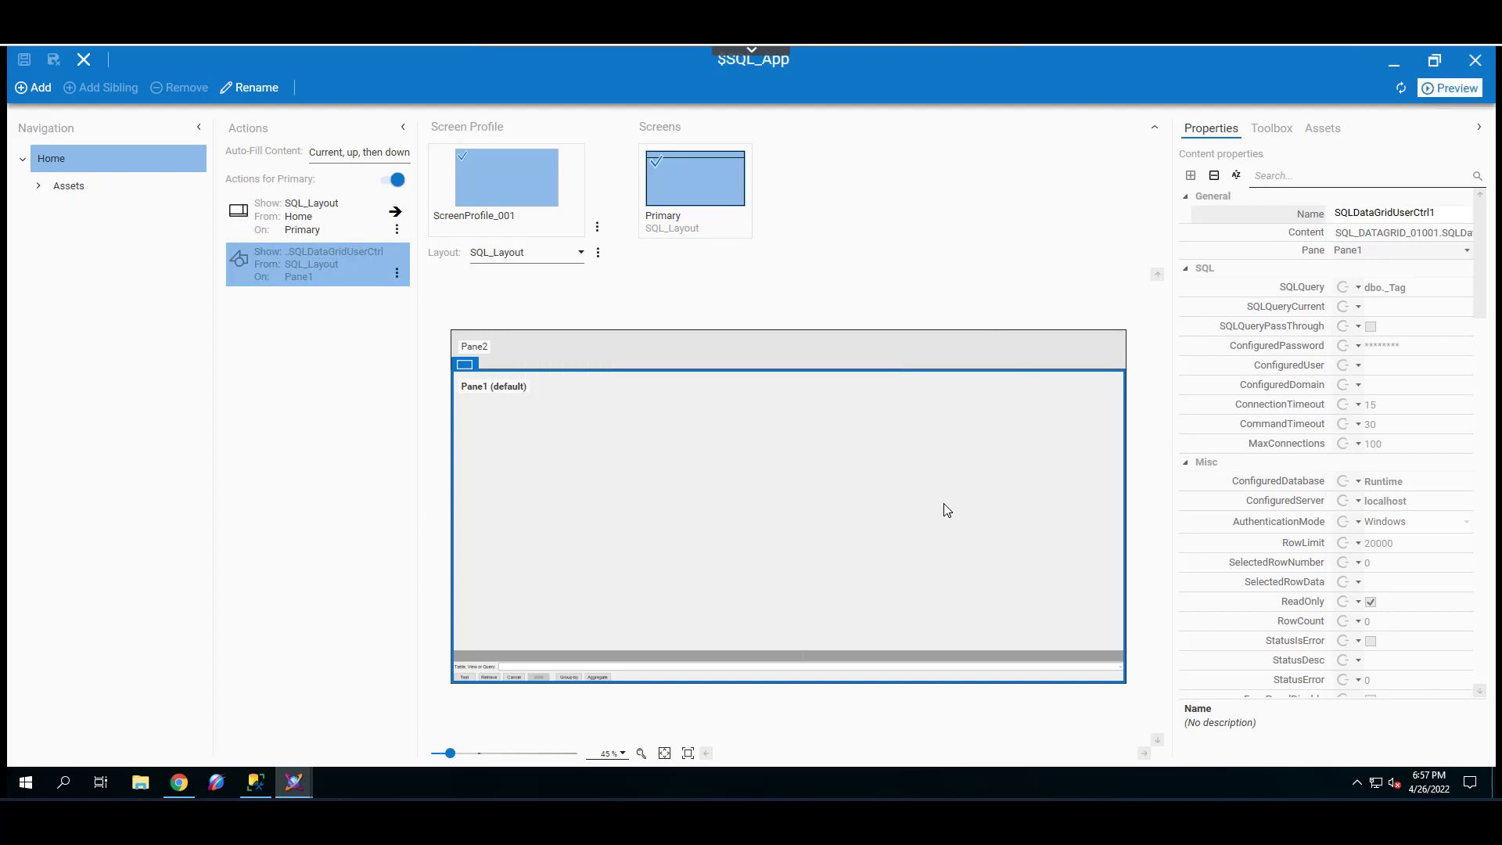
pyautogui.click(963, 548)
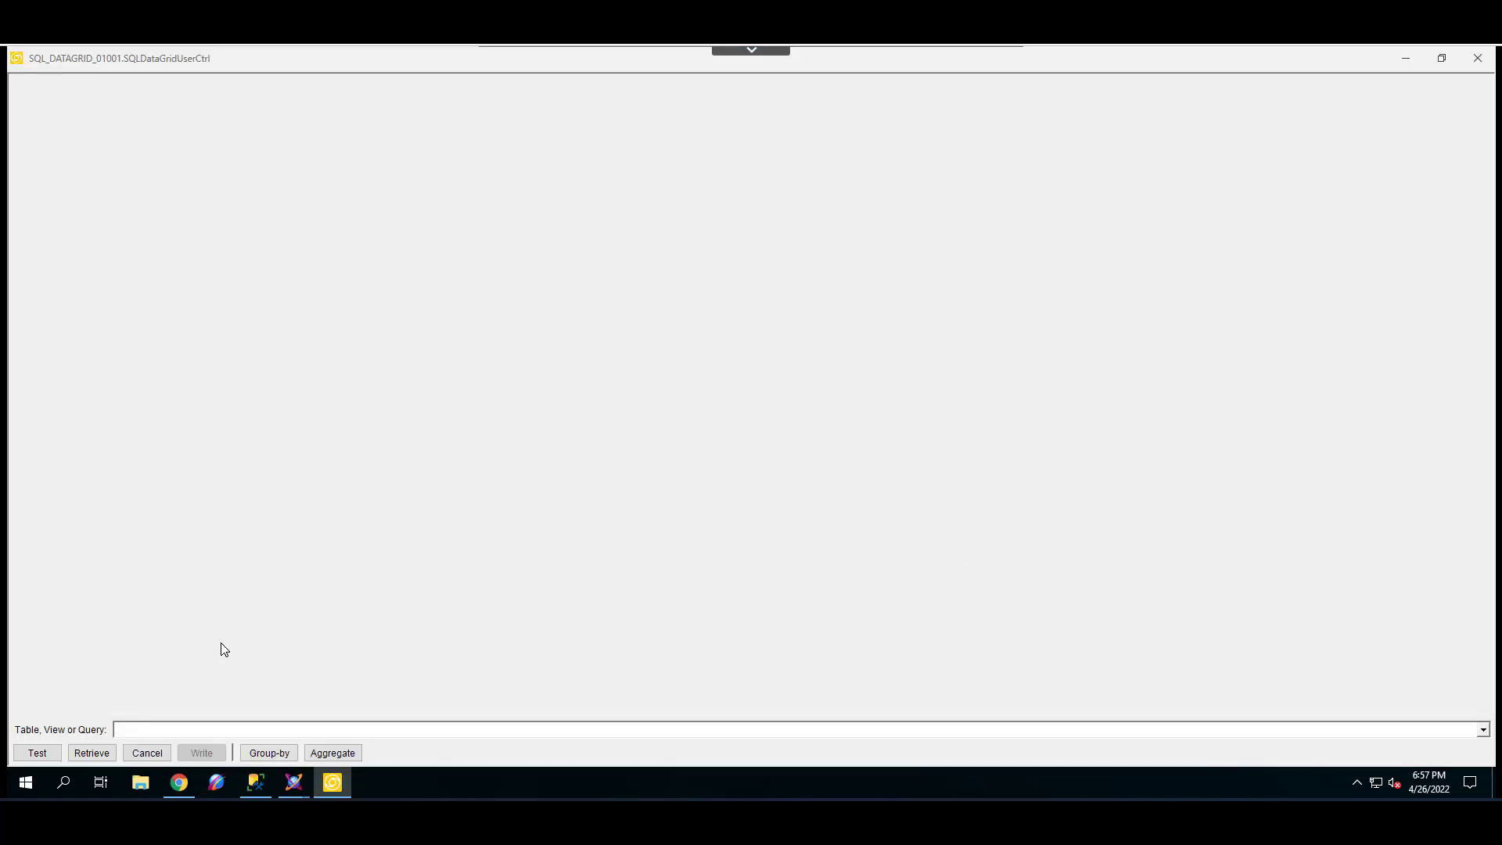
pyautogui.click(41, 756)
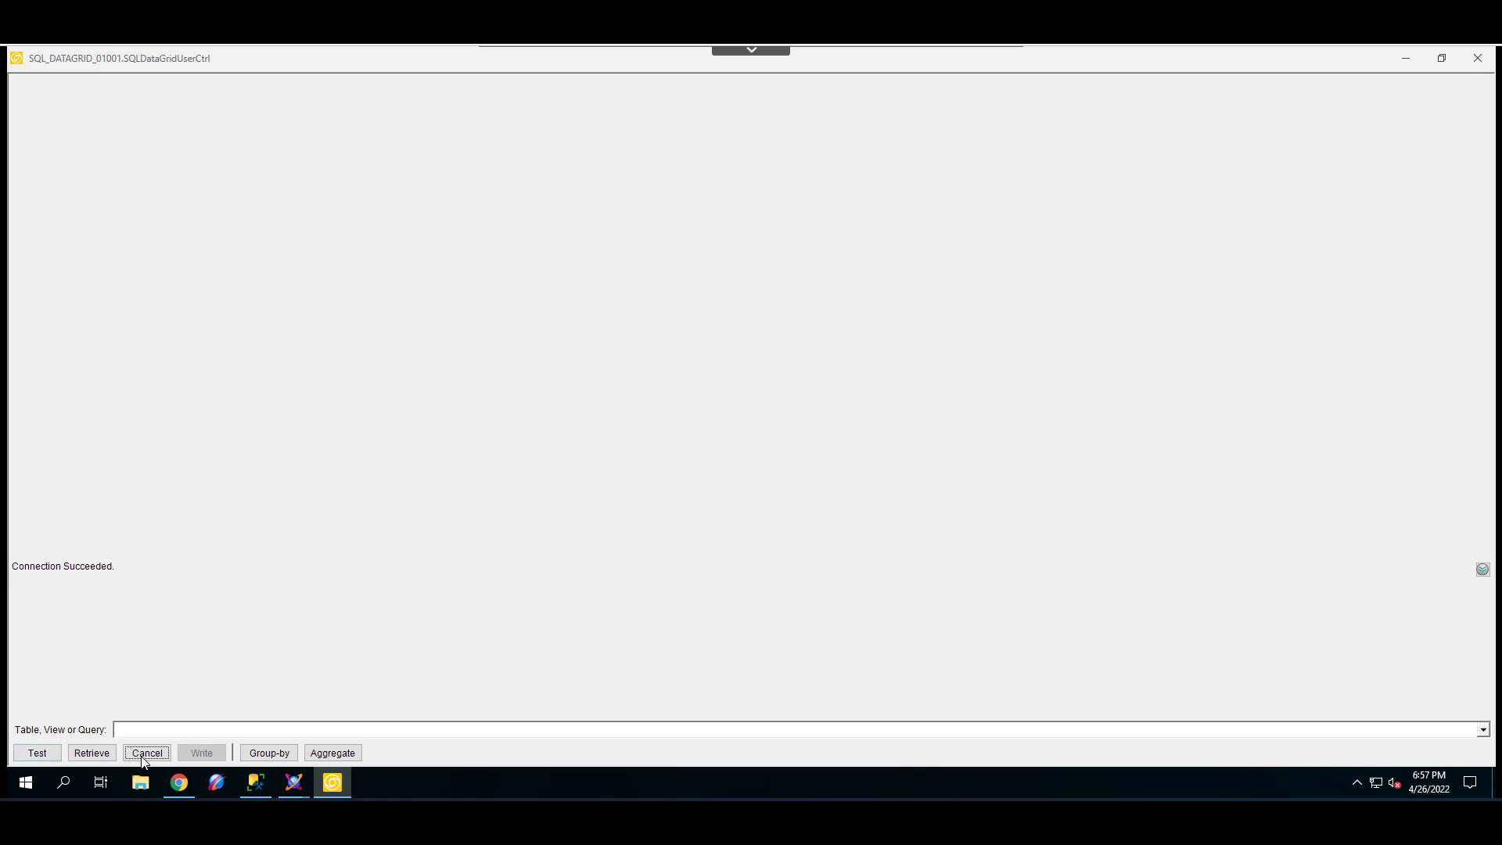
pyautogui.click(92, 754)
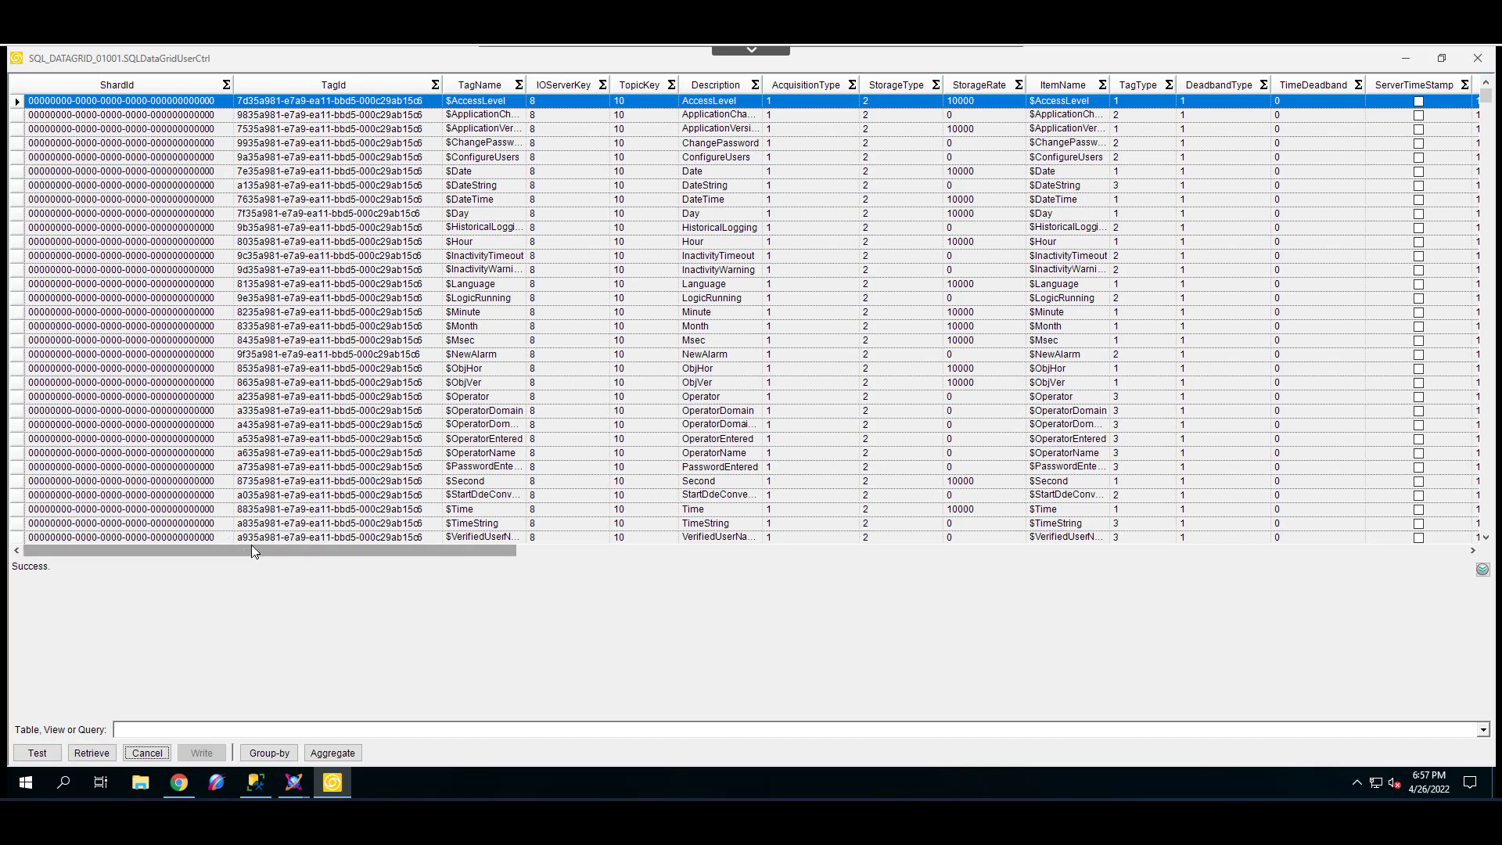
# Enlarge the results grid in the preview, inspect the retrieved dbo._Tag rows, and close the preview.
pyautogui.moveTo(273, 558); pyautogui.dragTo(278, 679)
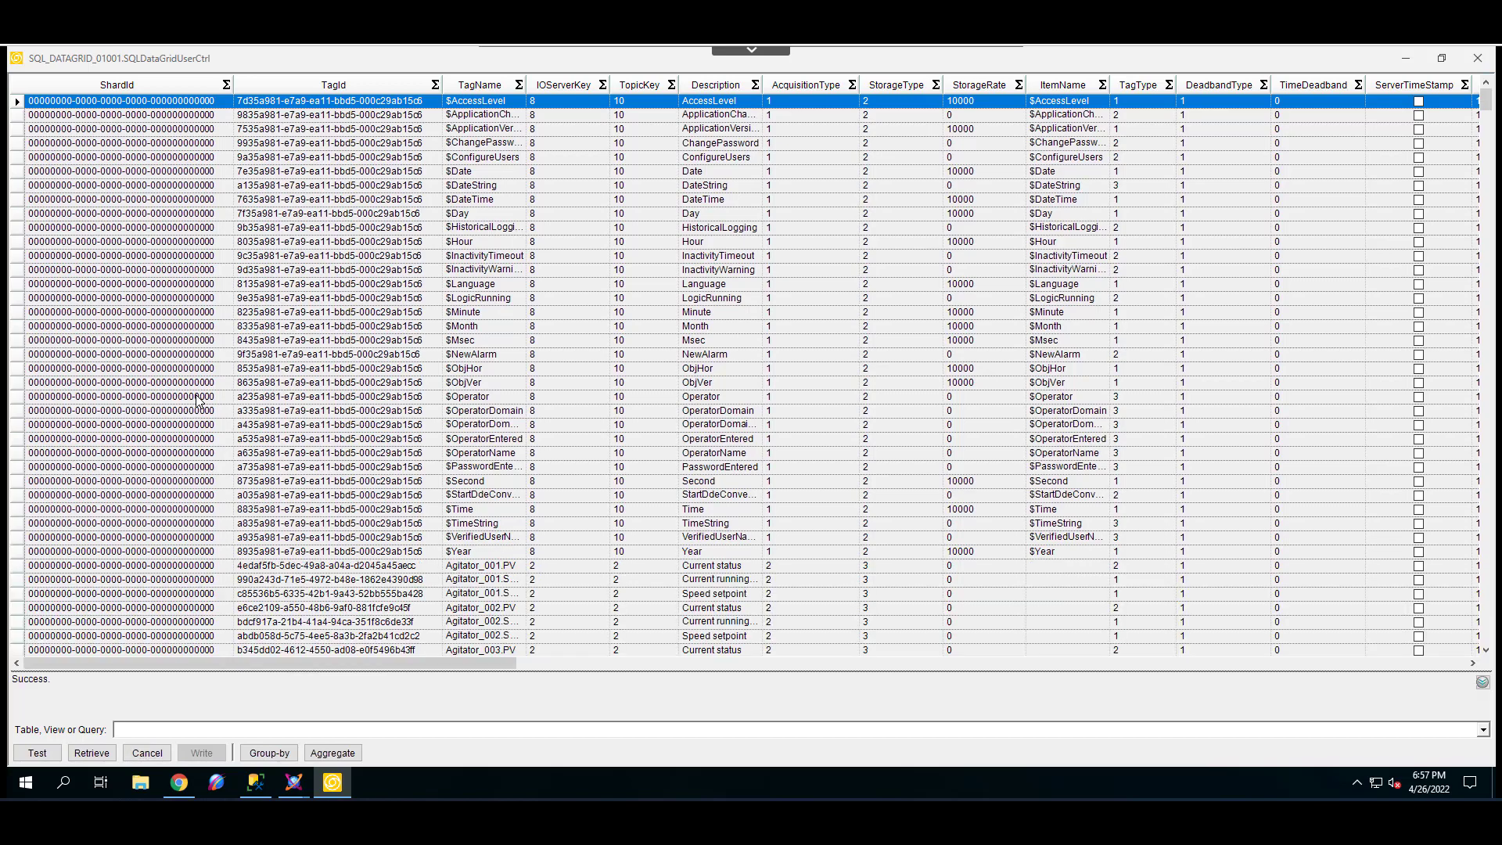
pyautogui.scroll(-3, 197, 399)
pyautogui.click(191, 214)
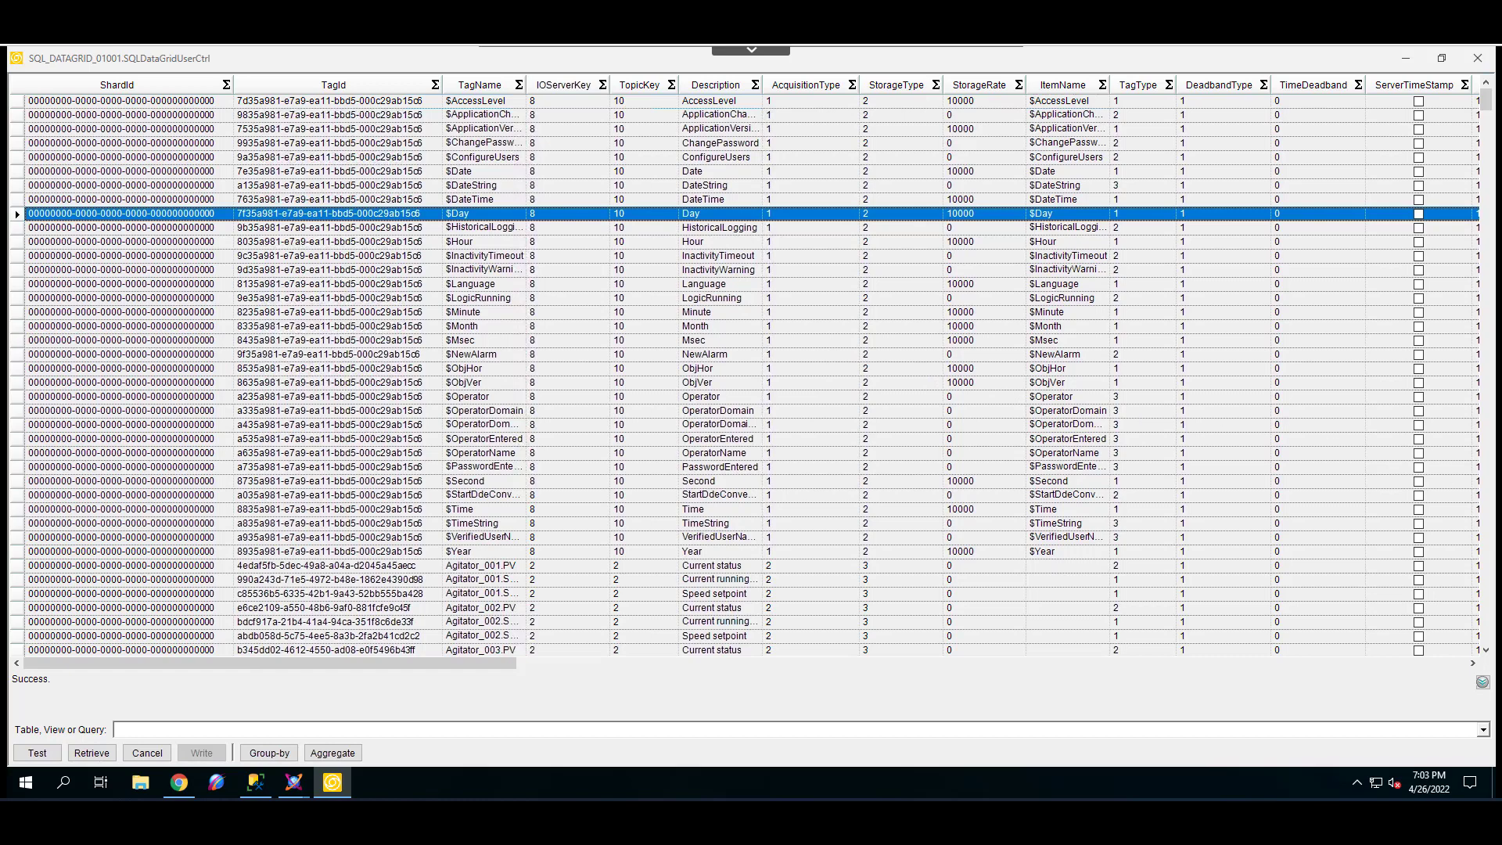
pyautogui.hotkey('alt', 'F4')
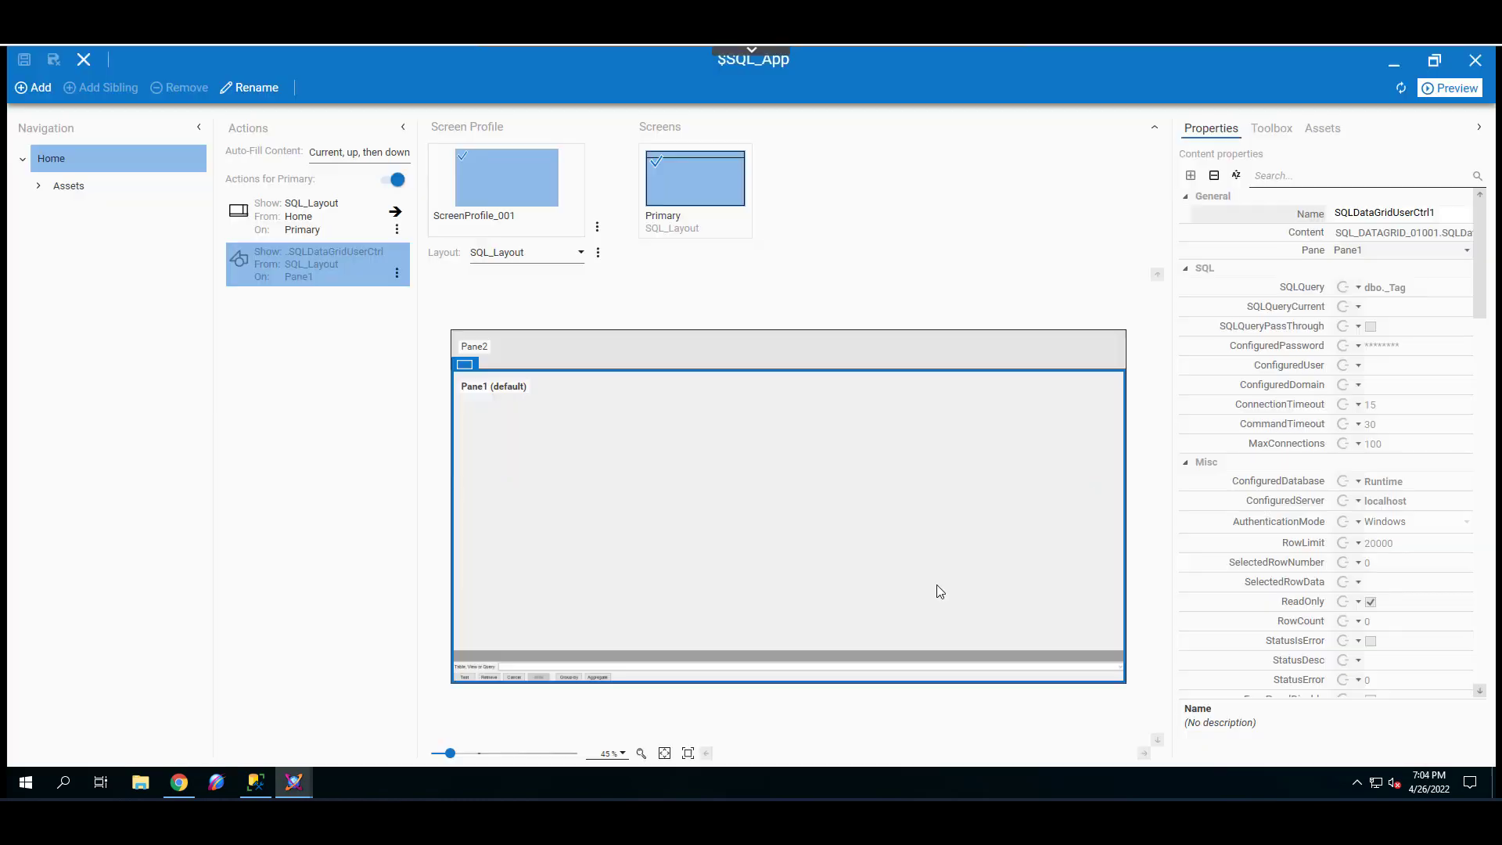
# Open SQL_Layout for editing from $SQL_App and disable the data grid's ReadOnly property.
pyautogui.click(598, 252)
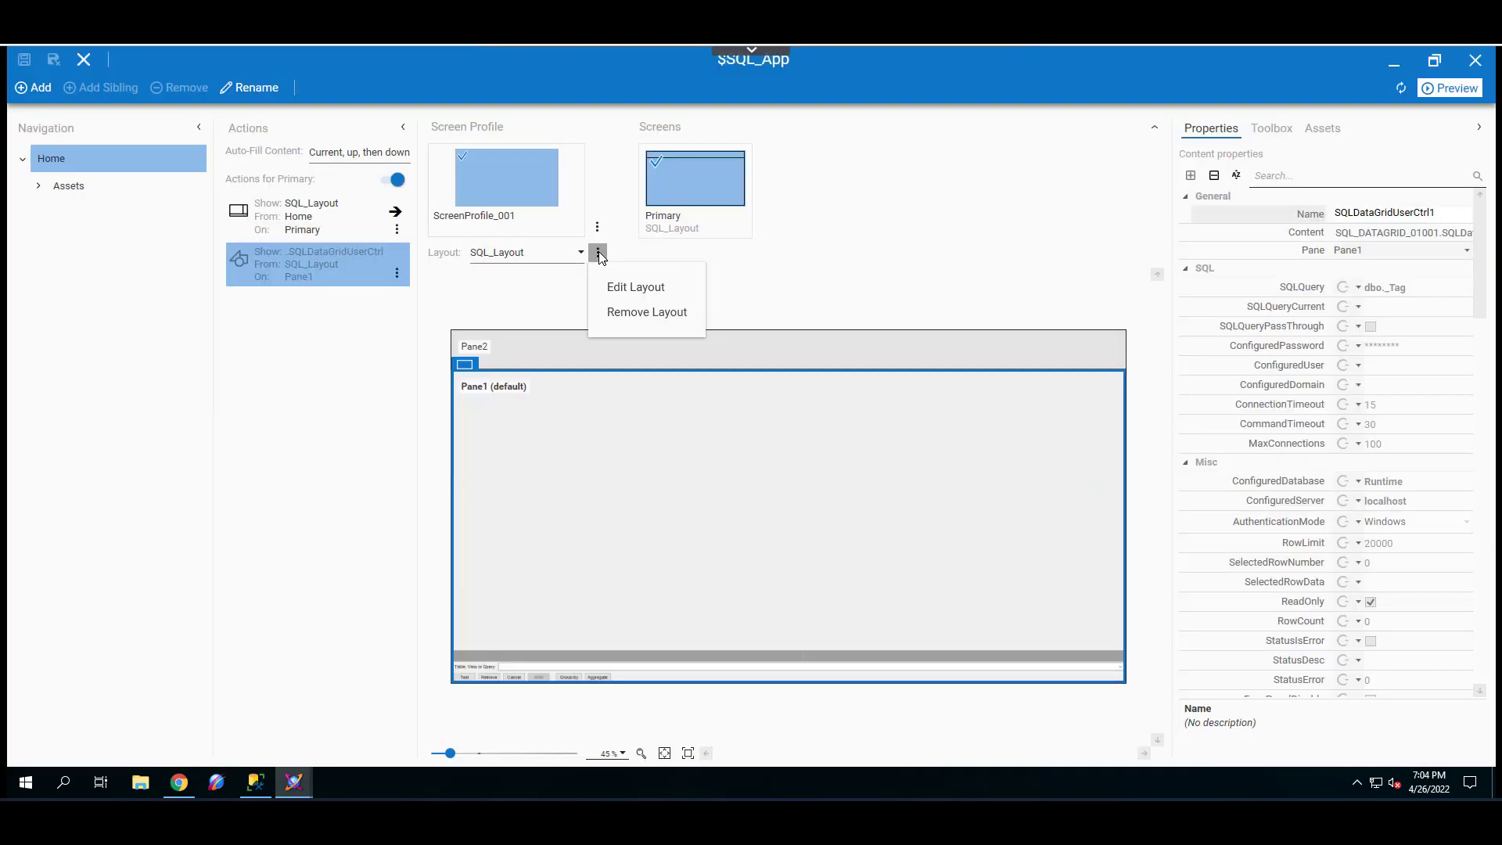
pyautogui.click(618, 288)
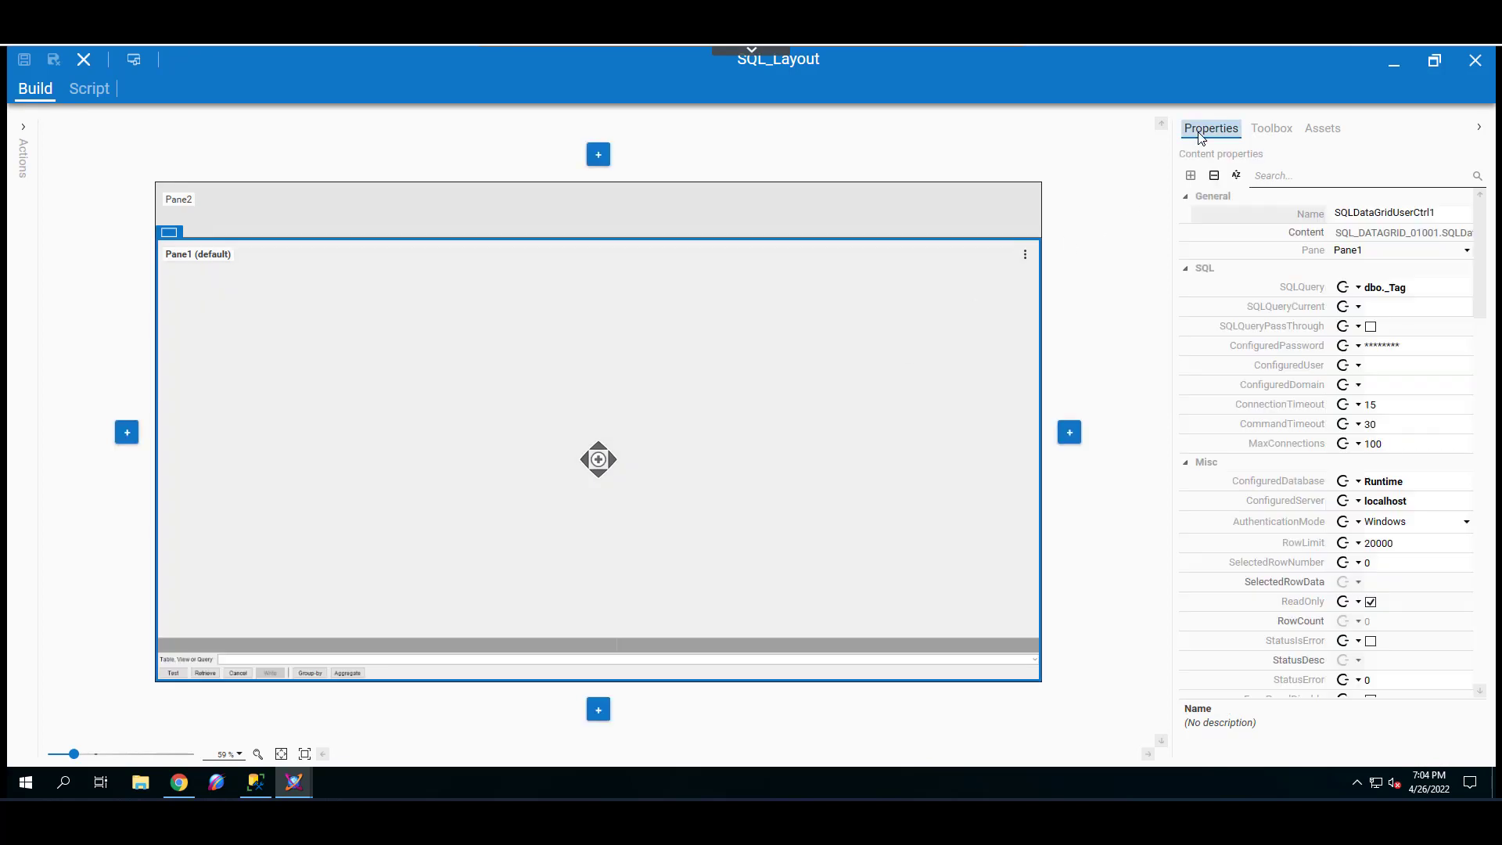
pyautogui.click(1322, 178)
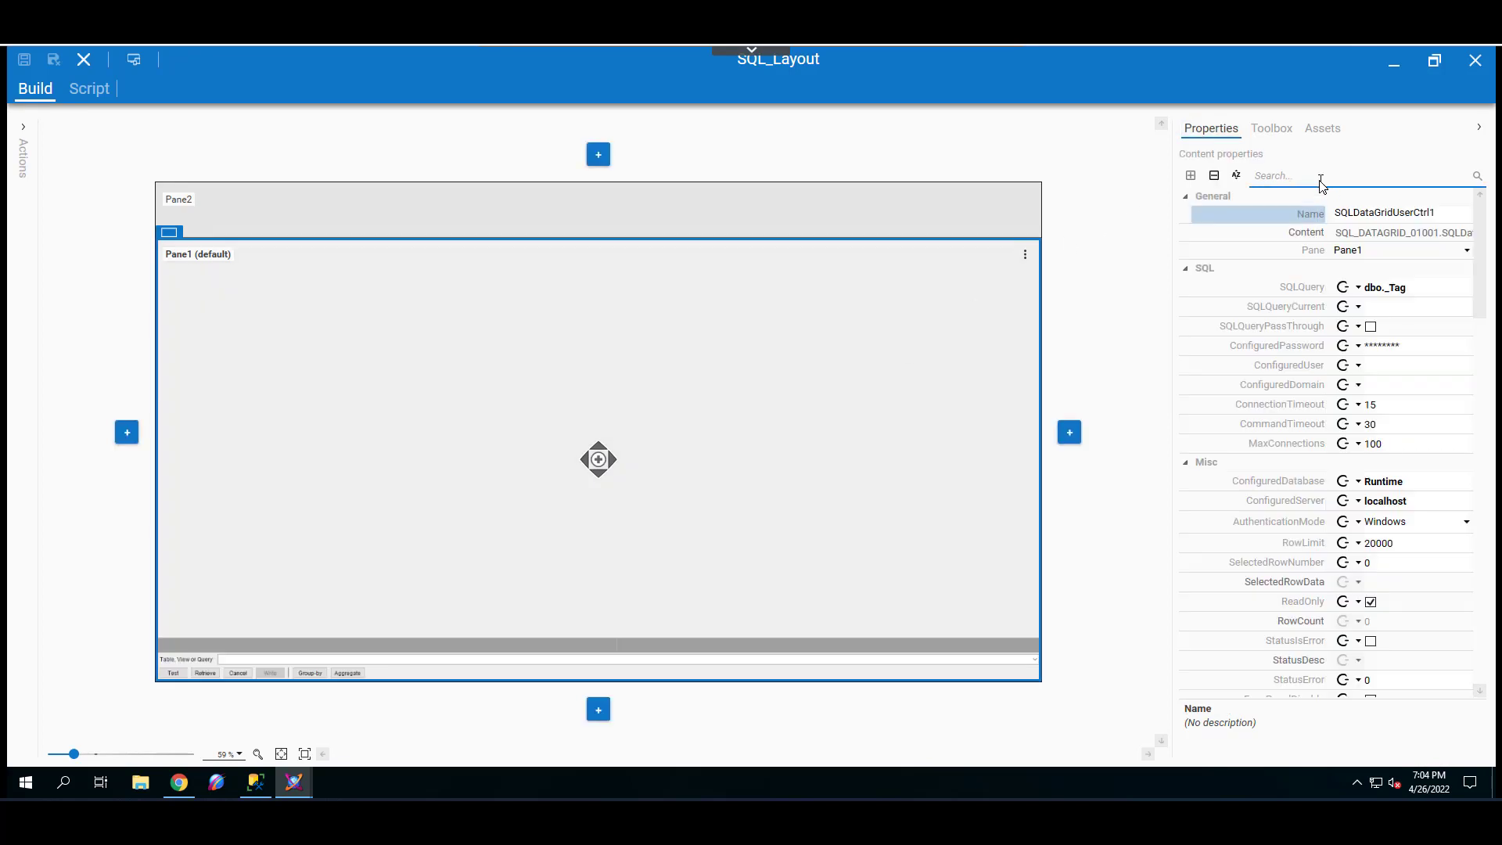
pyautogui.write('read')
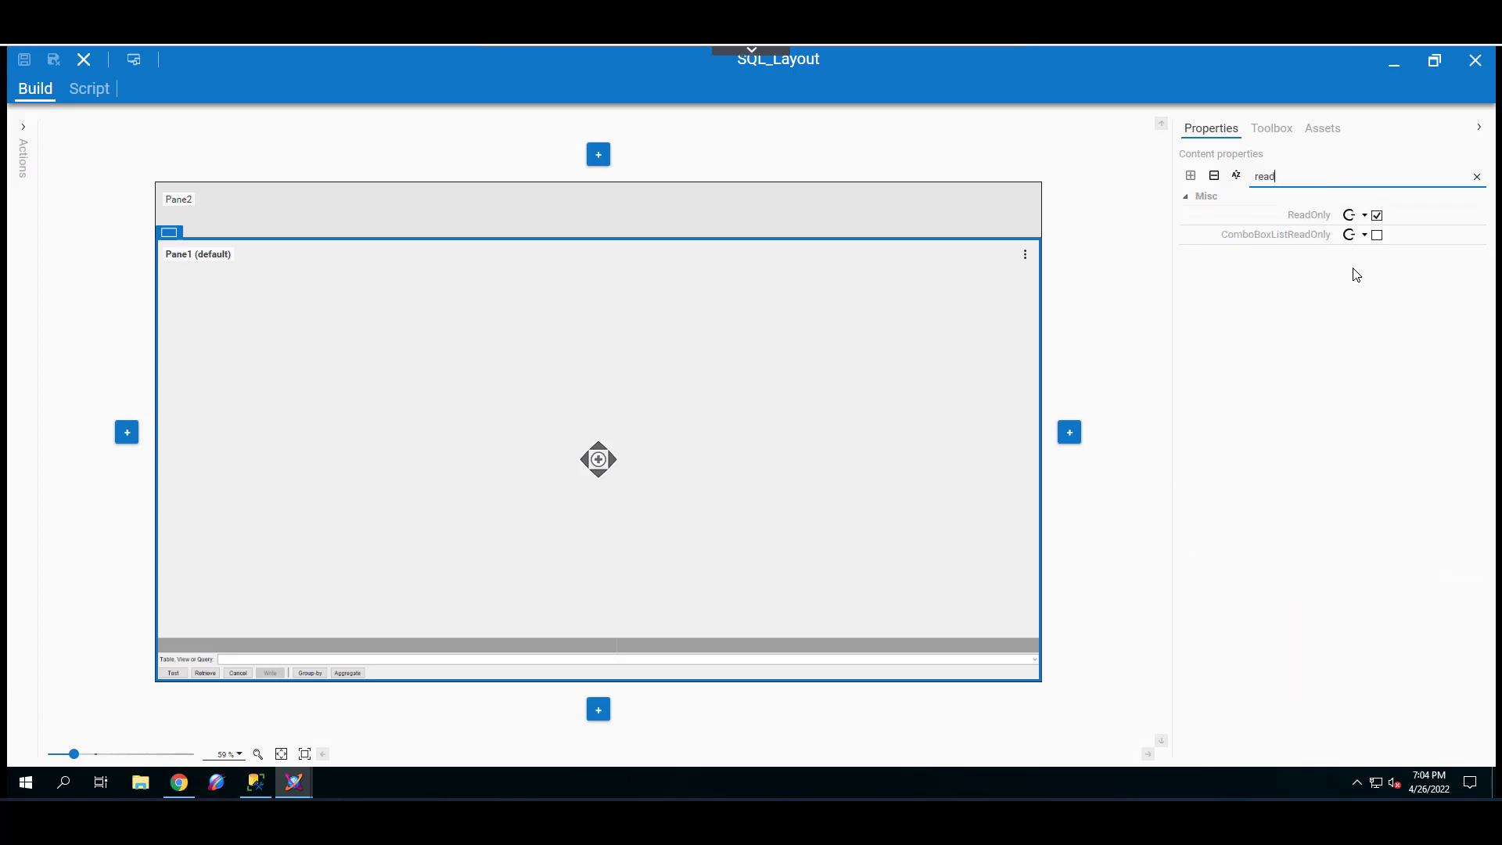
pyautogui.click(1377, 215)
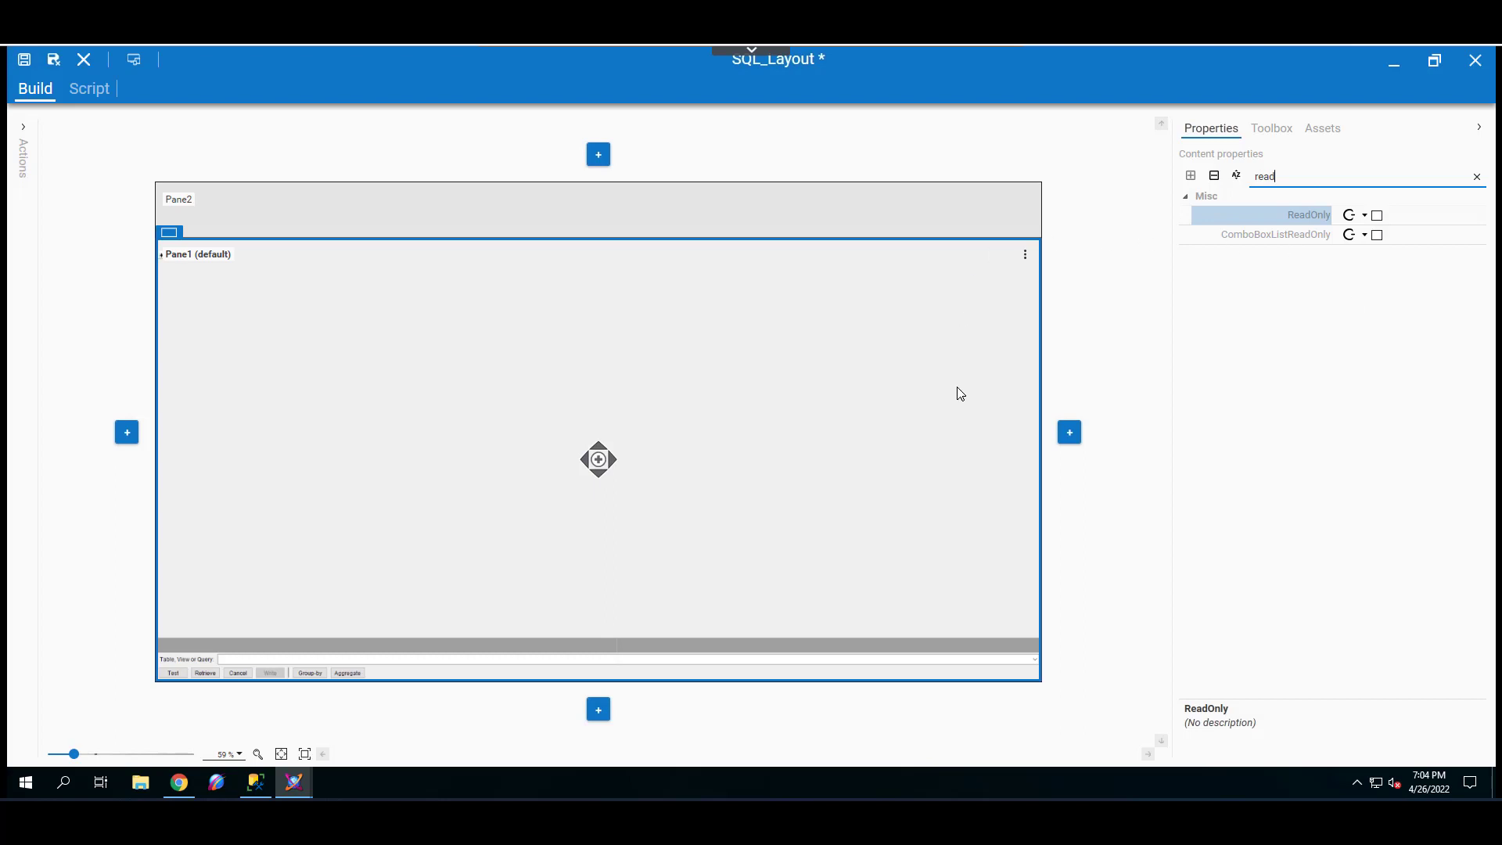
pyautogui.click(1477, 177)
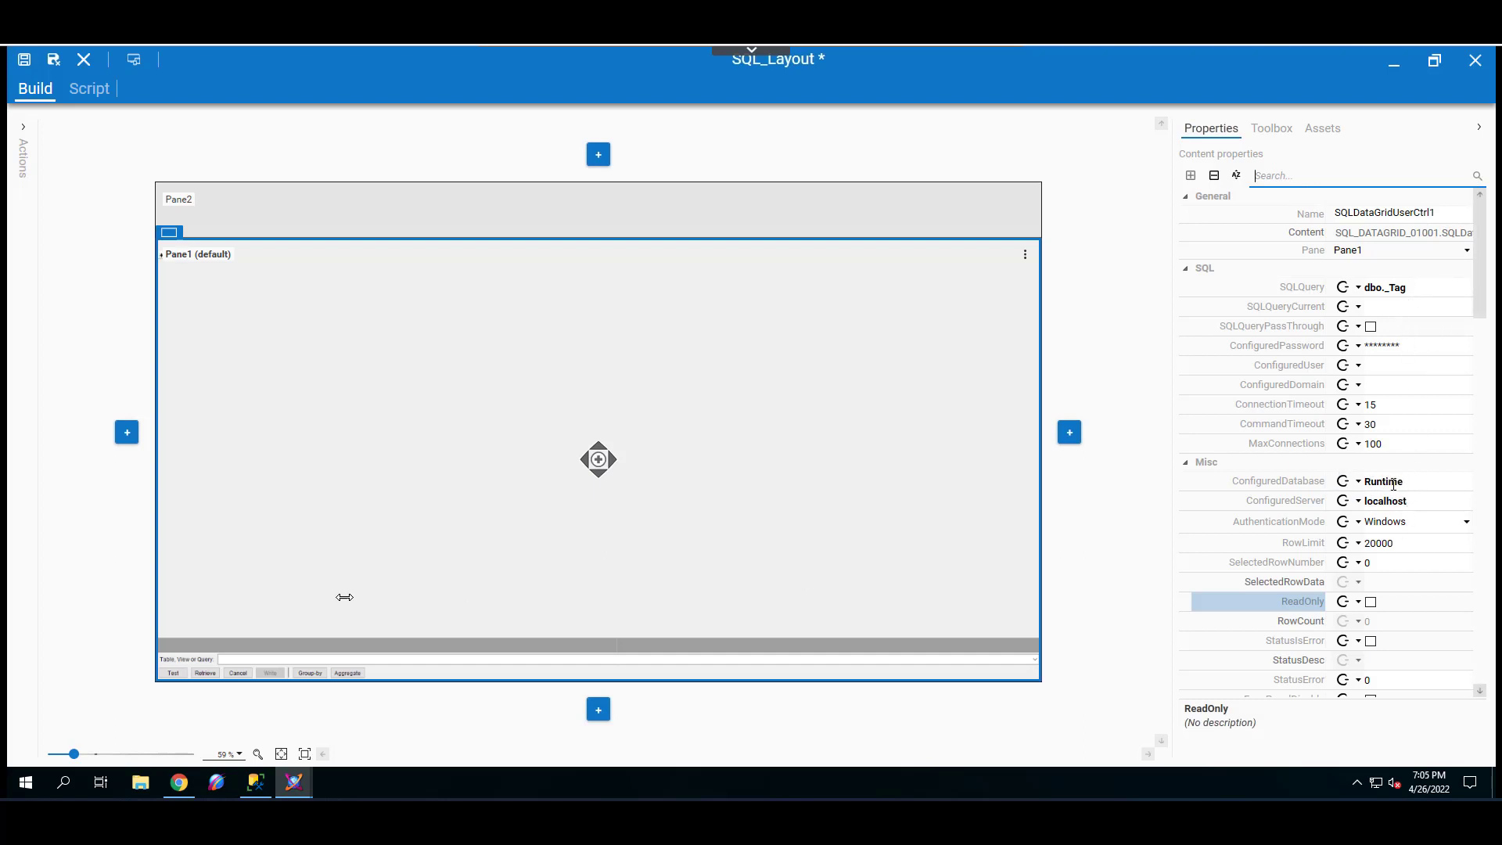
# In SQL Server Management Studio, collapse the Runtime database and expand Specs to look up its tables.
pyautogui.click(256, 792)
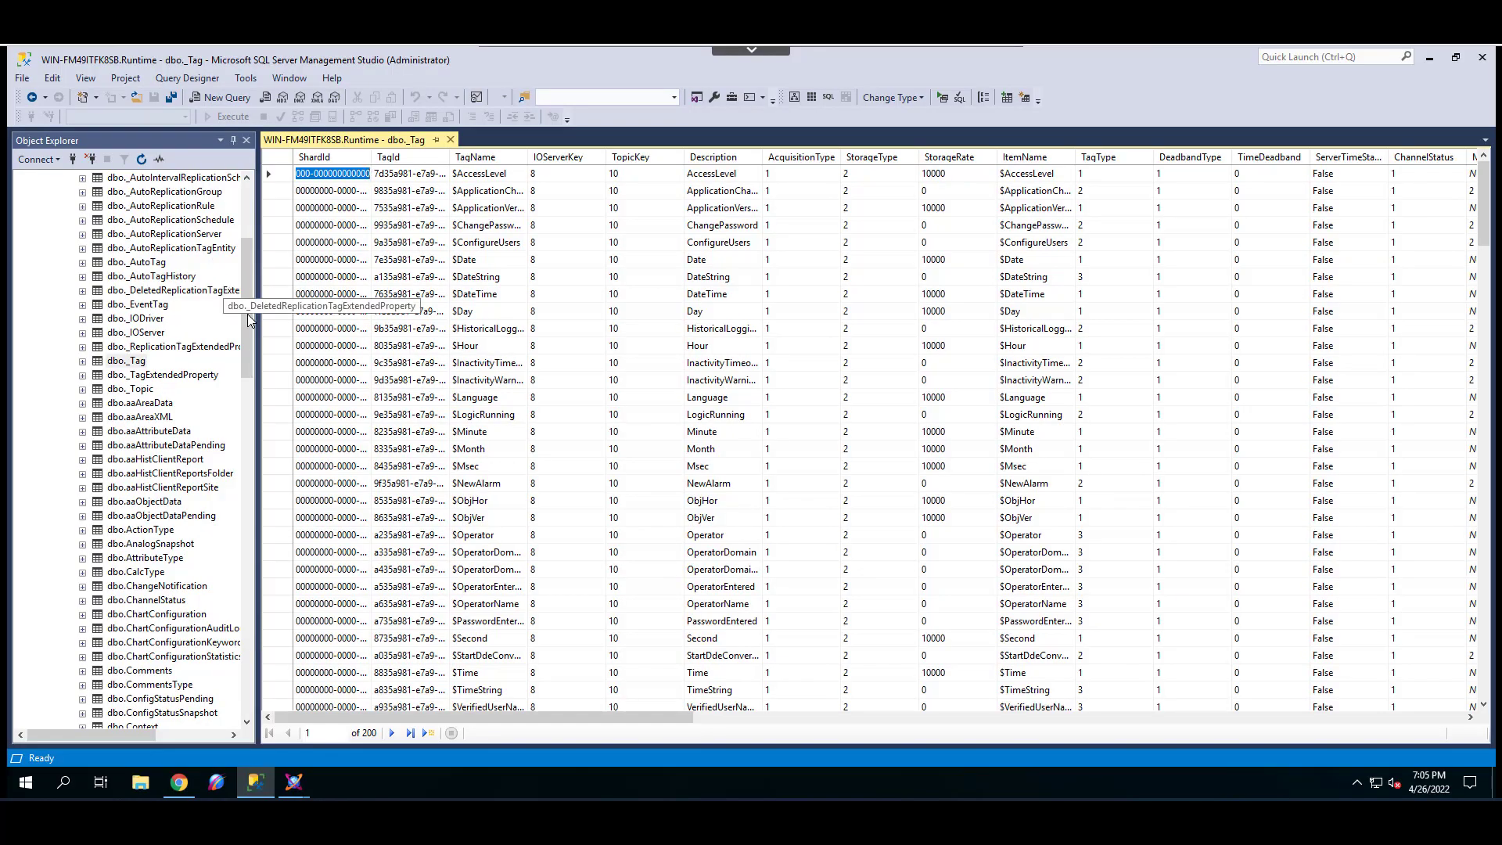
pyautogui.click(251, 205)
pyautogui.scroll(5, 250, 205)
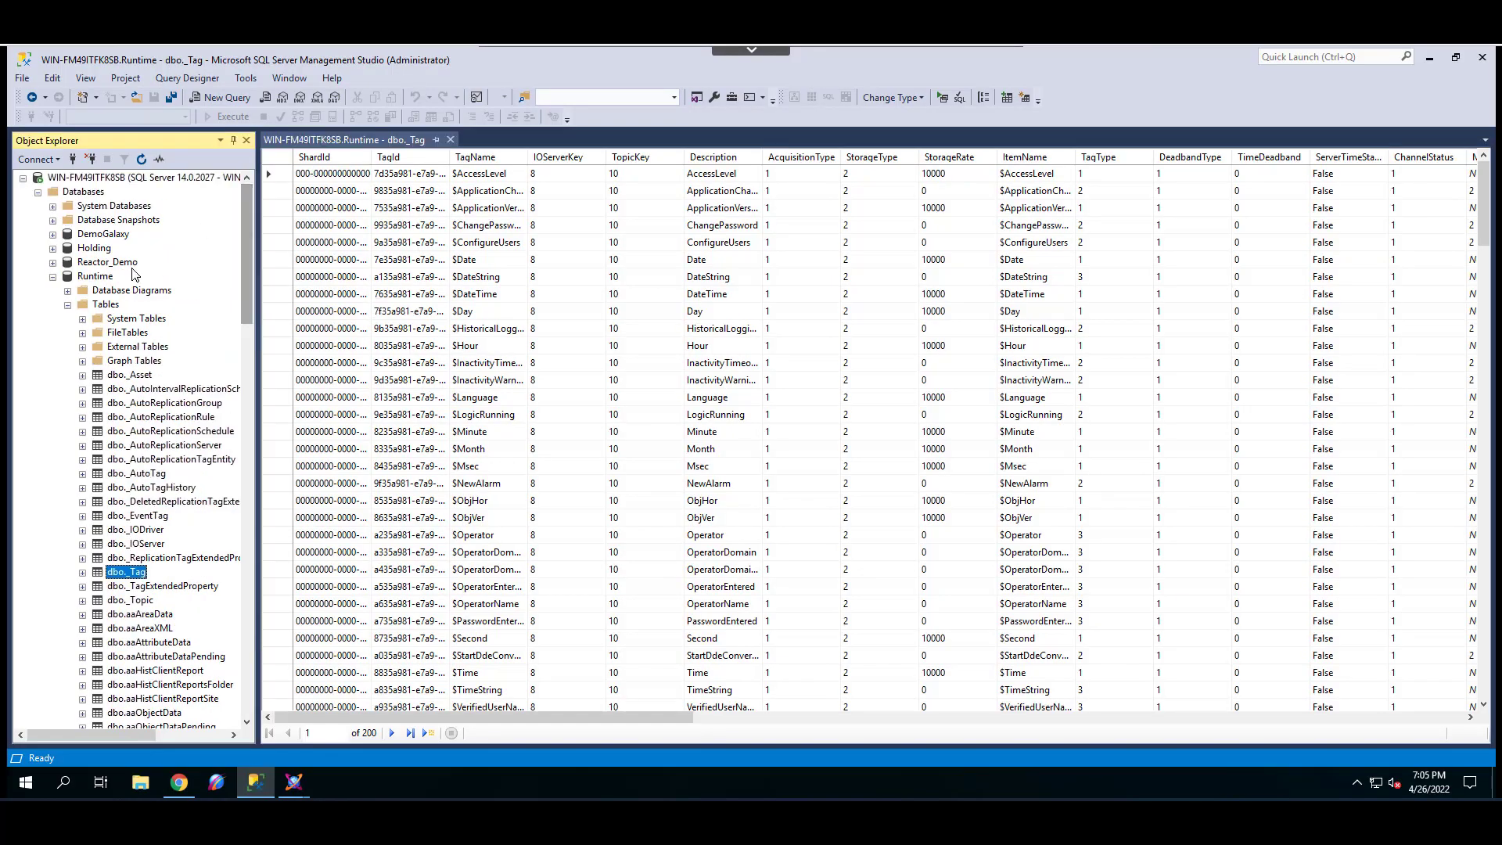
pyautogui.click(68, 305)
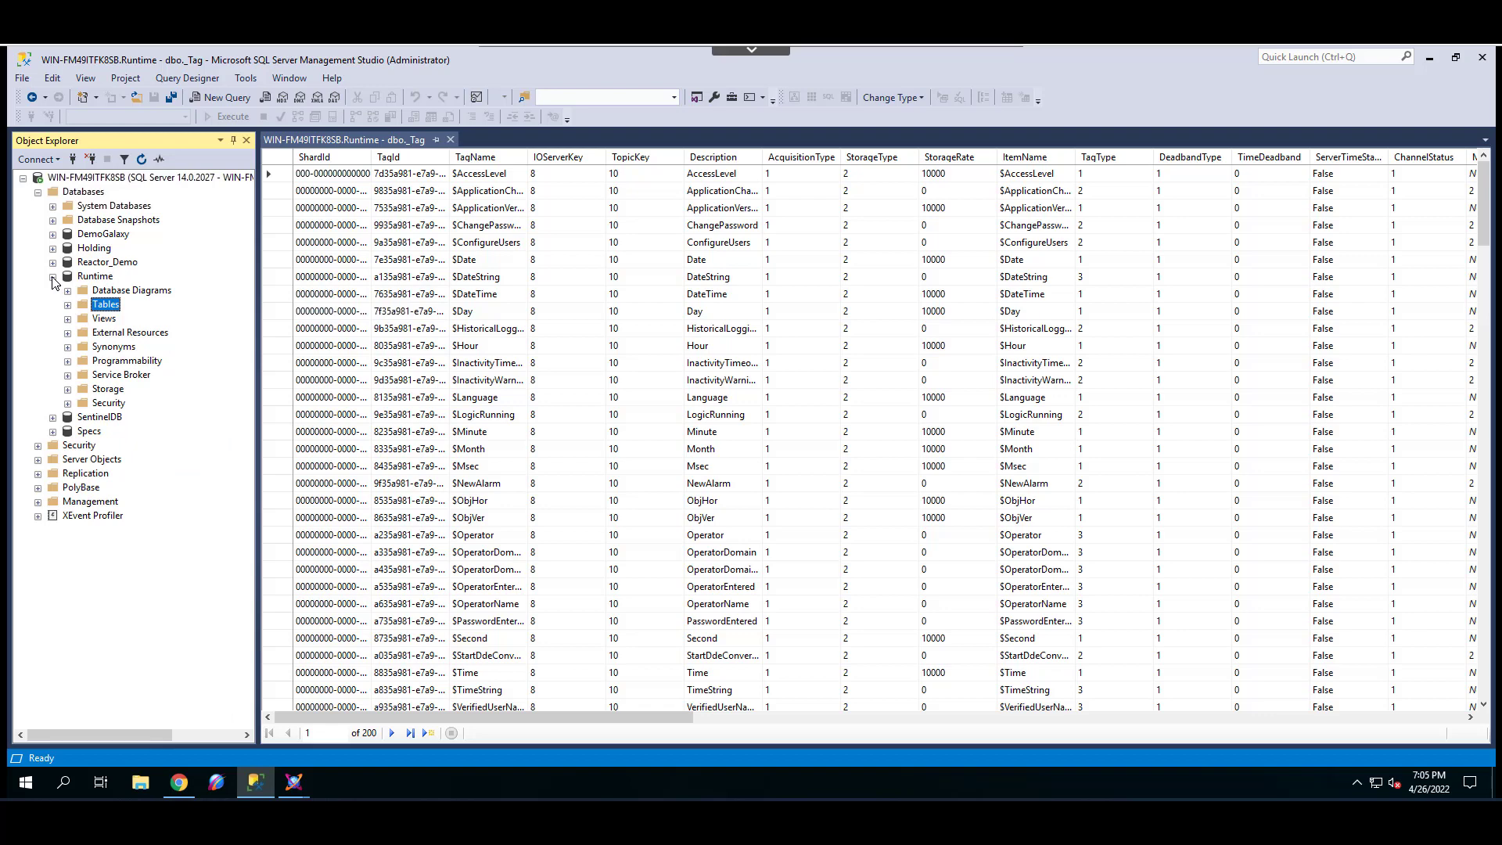
pyautogui.click(52, 276)
pyautogui.click(52, 304)
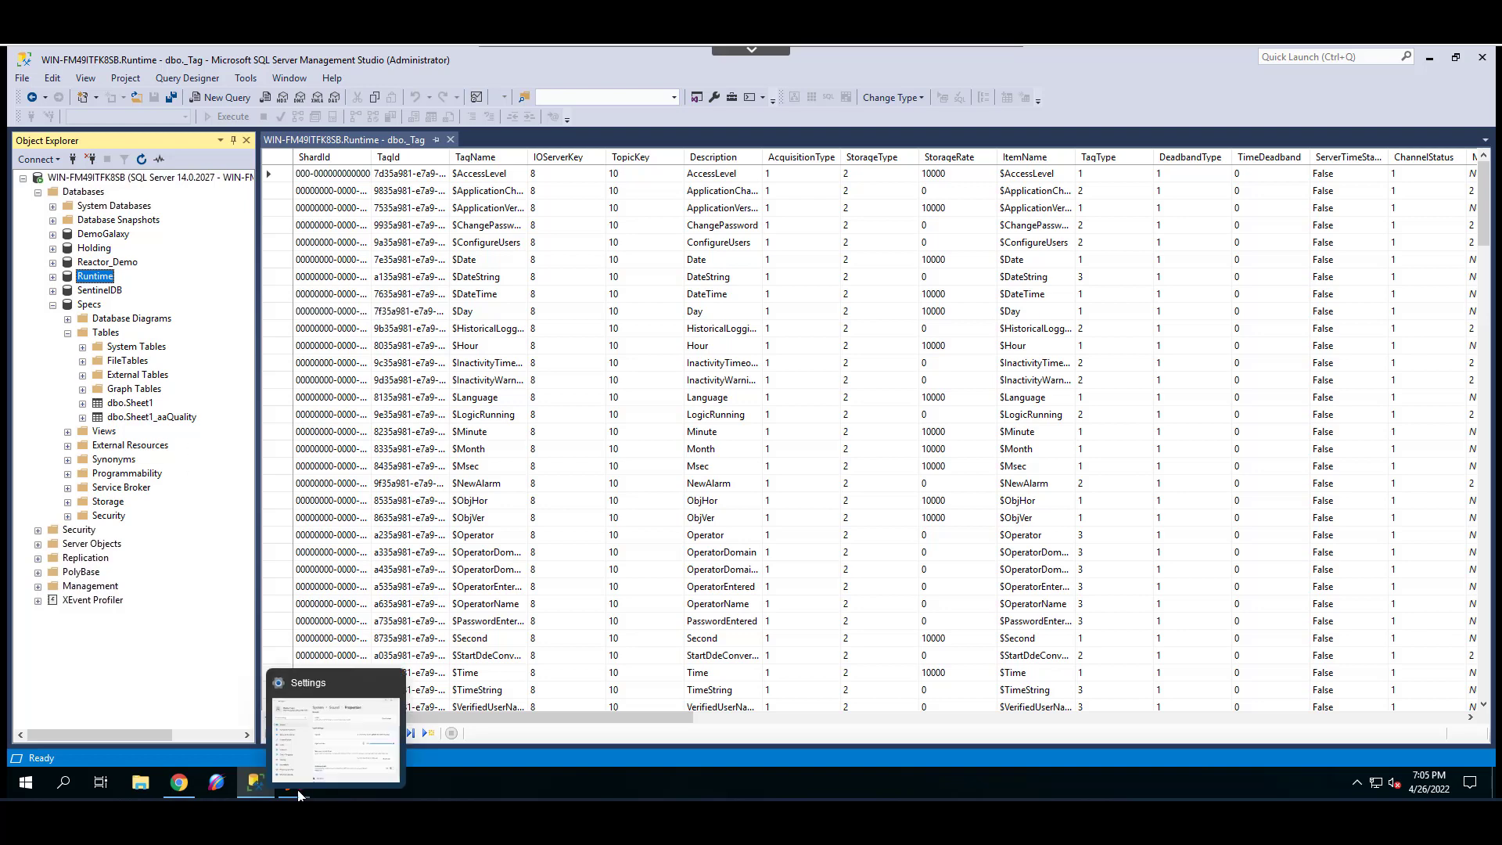
# Return to SQL_Layout and set the data grid's SQLQuery to dbo.Sheet1 and ConfiguredDatabase to Specs.
pyautogui.moveTo(296, 788)
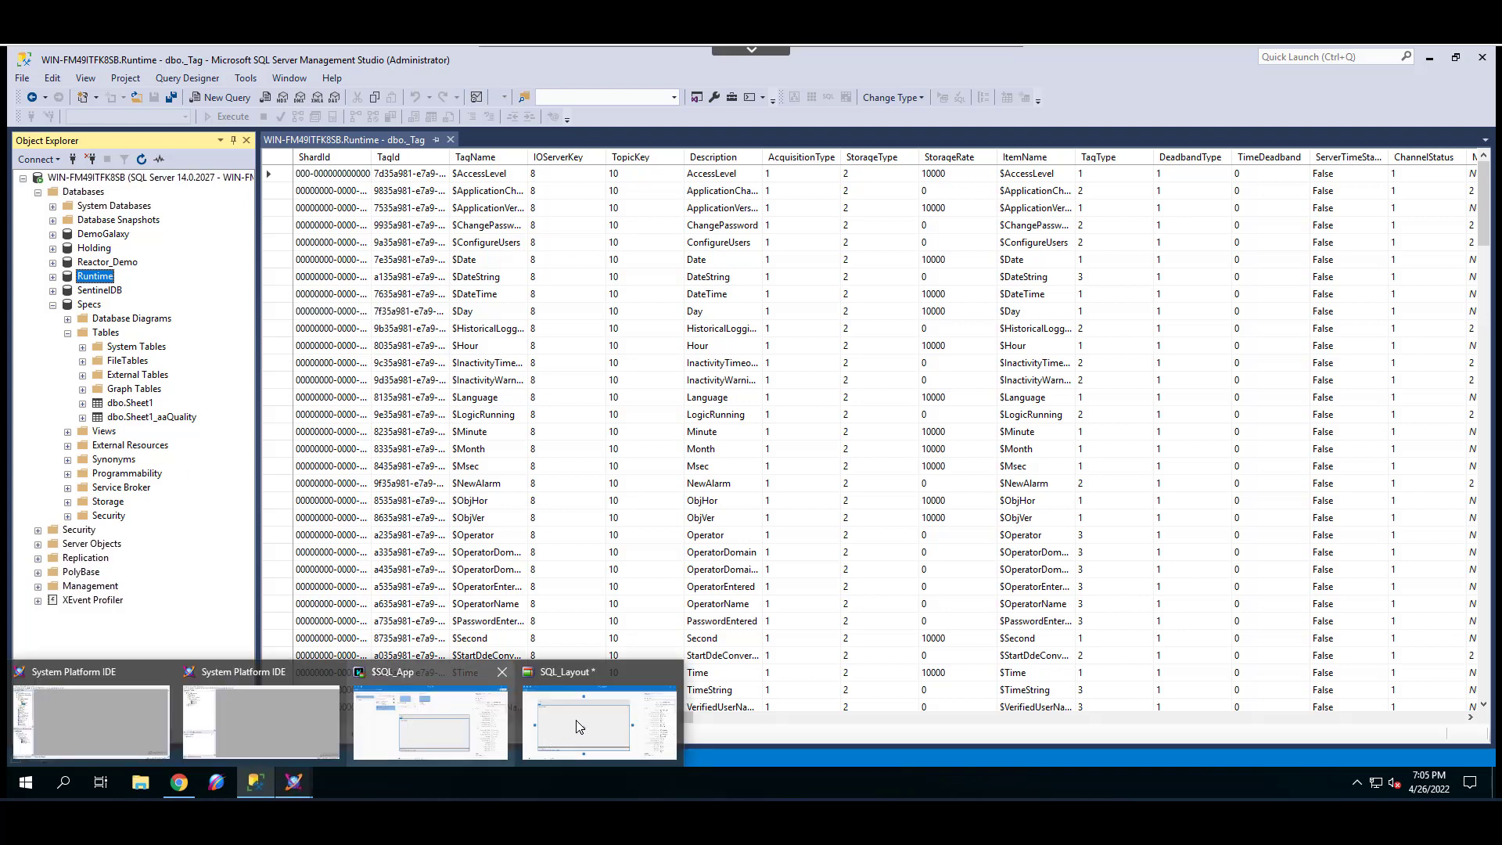
pyautogui.click(579, 727)
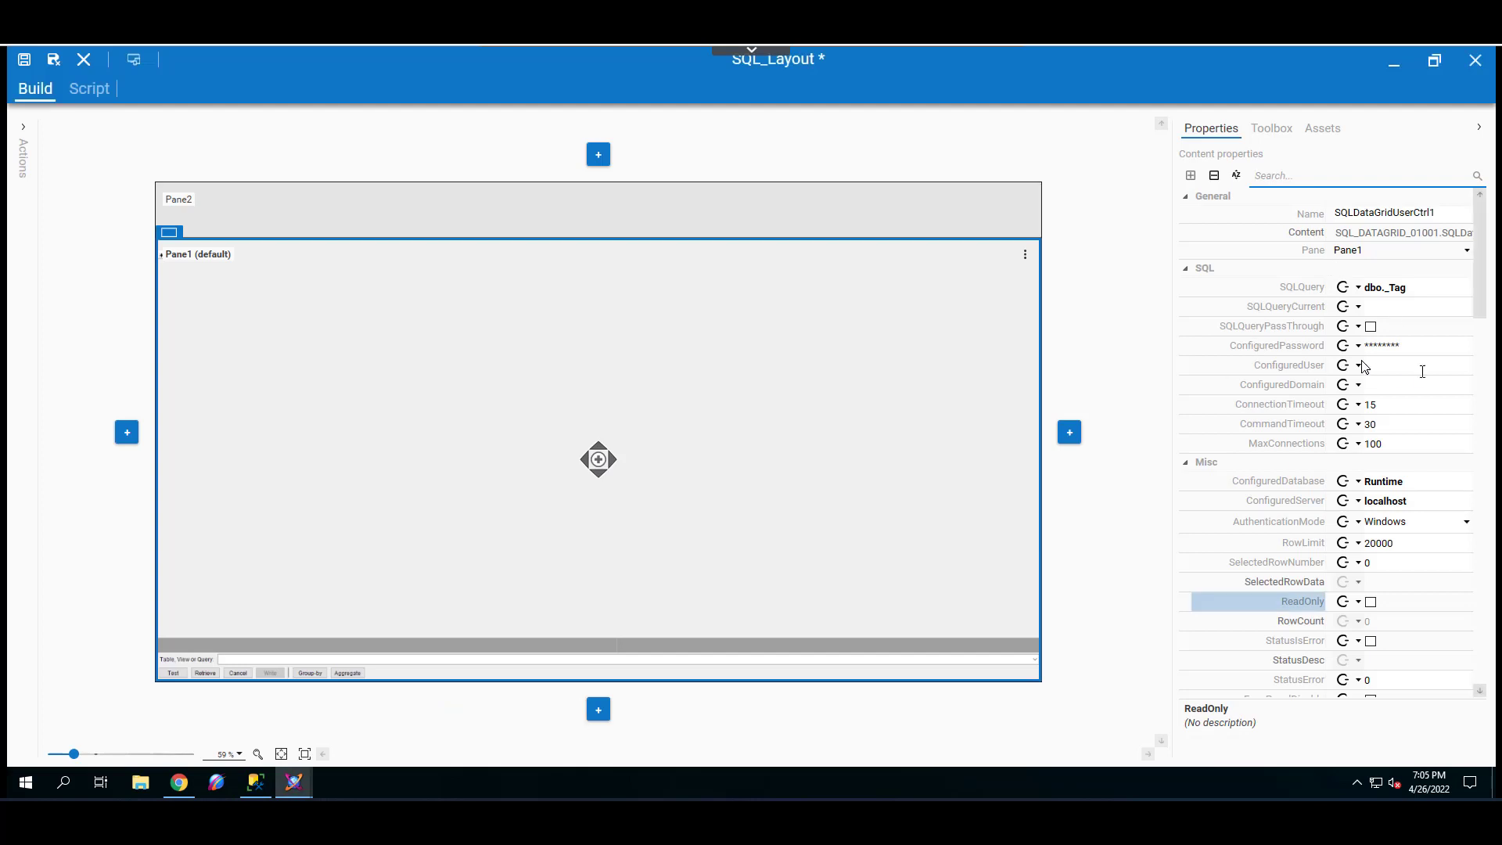
pyautogui.click(1407, 289)
pyautogui.press('BackSpace')
pyautogui.press('BackSpace')
pyautogui.write('Sheet1')
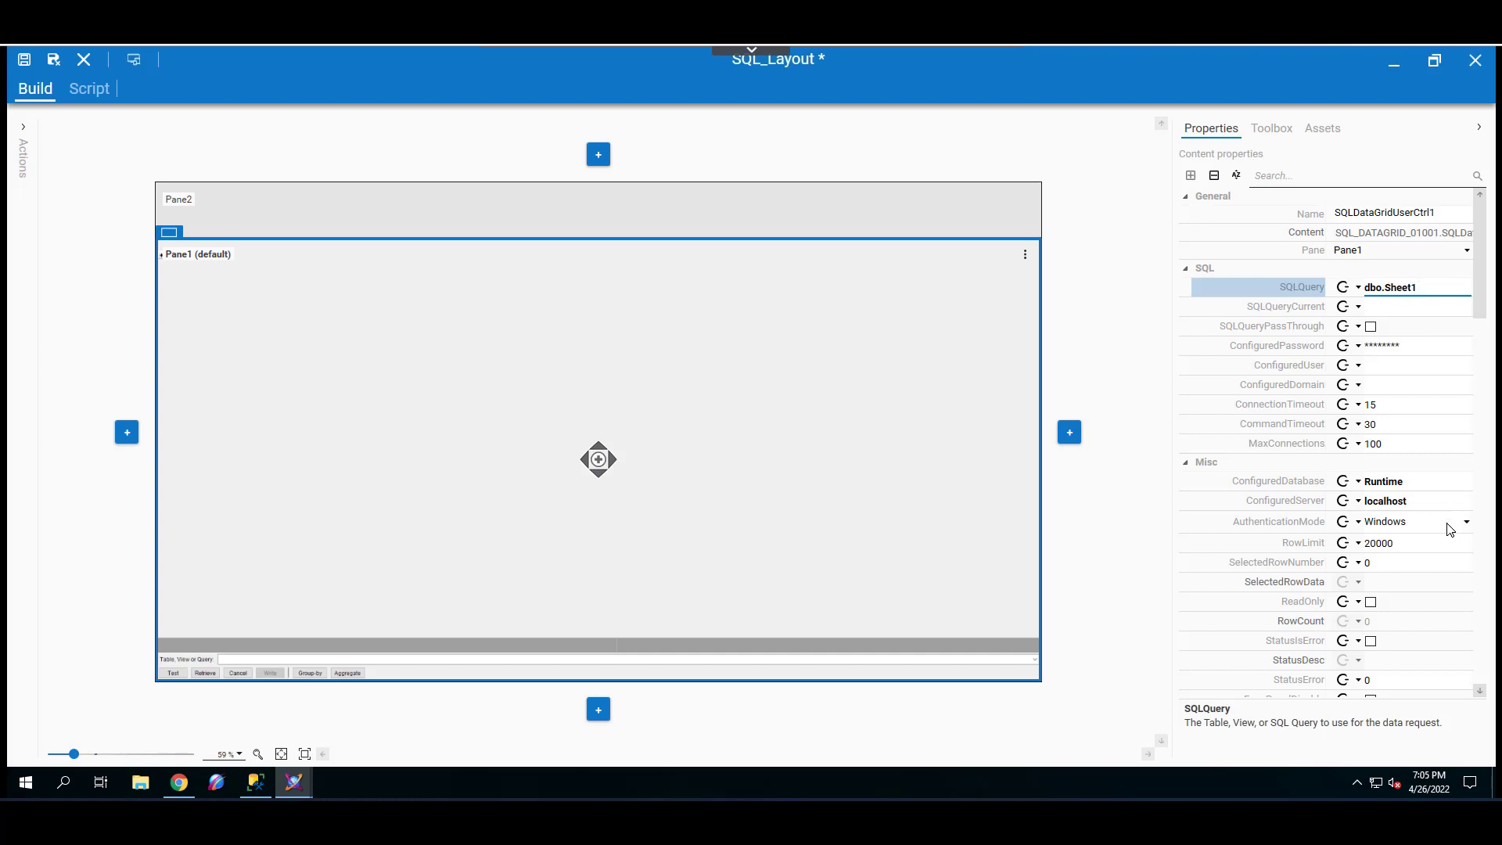
pyautogui.click(1437, 484)
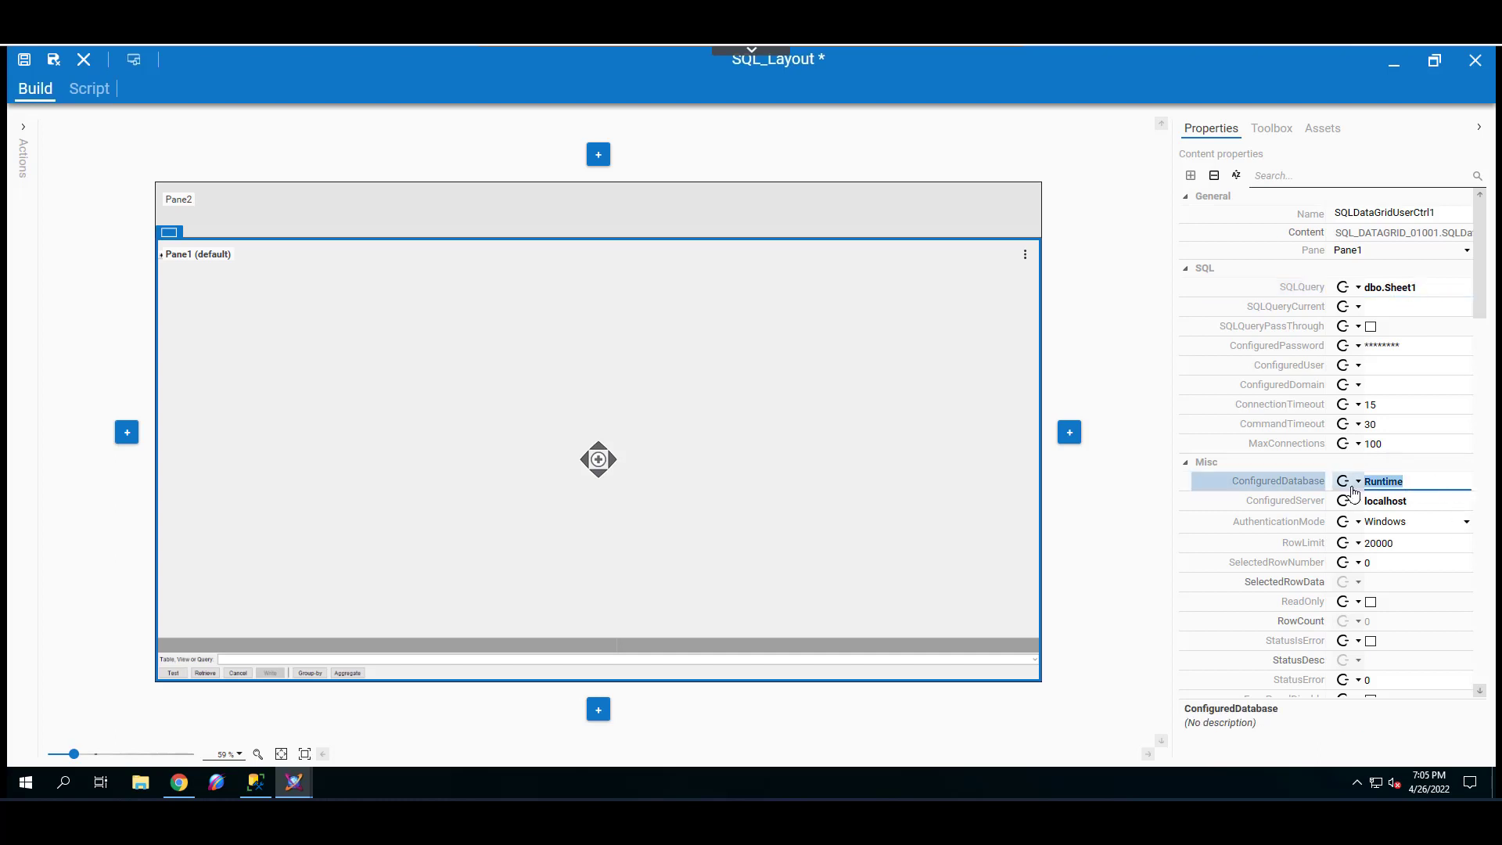
pyautogui.write('Specs')
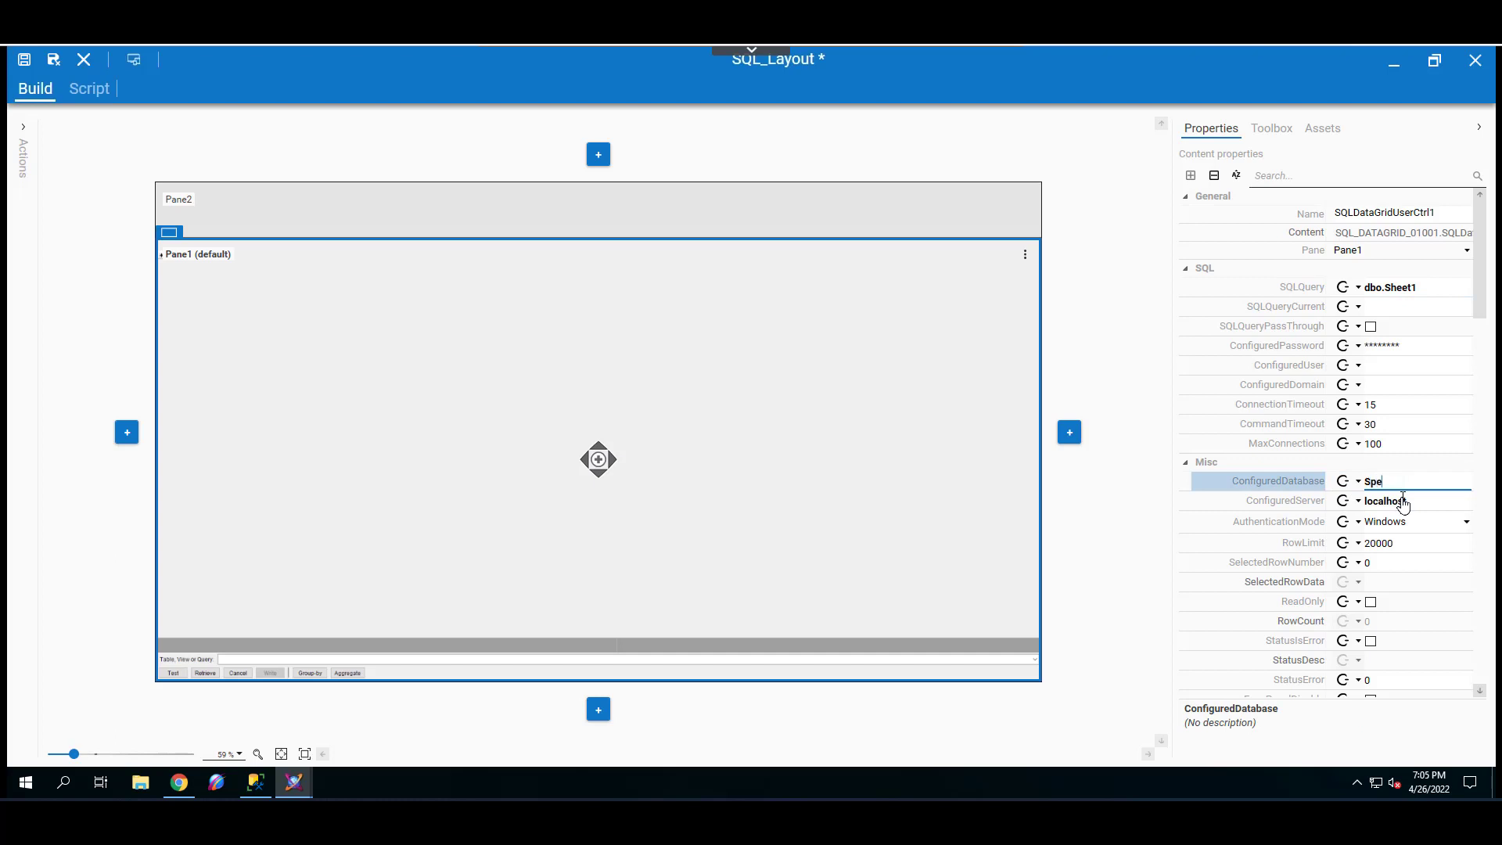
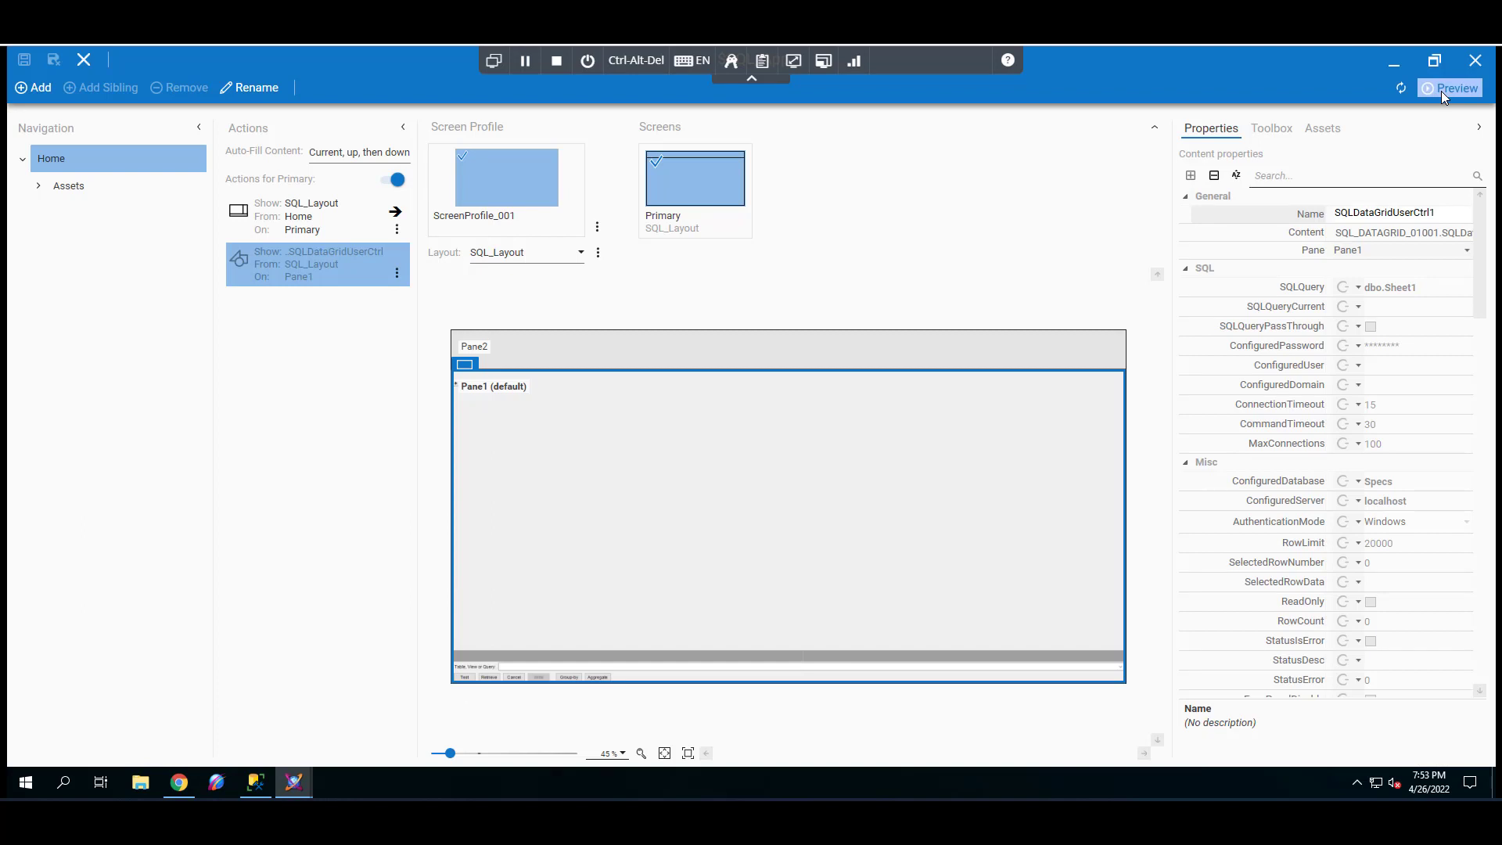
# Preview $SQL_App, accepting the preview prompts, then test the Specs database connection and retrieve the dbo.Sheet1 rows.
pyautogui.click(1441, 91)
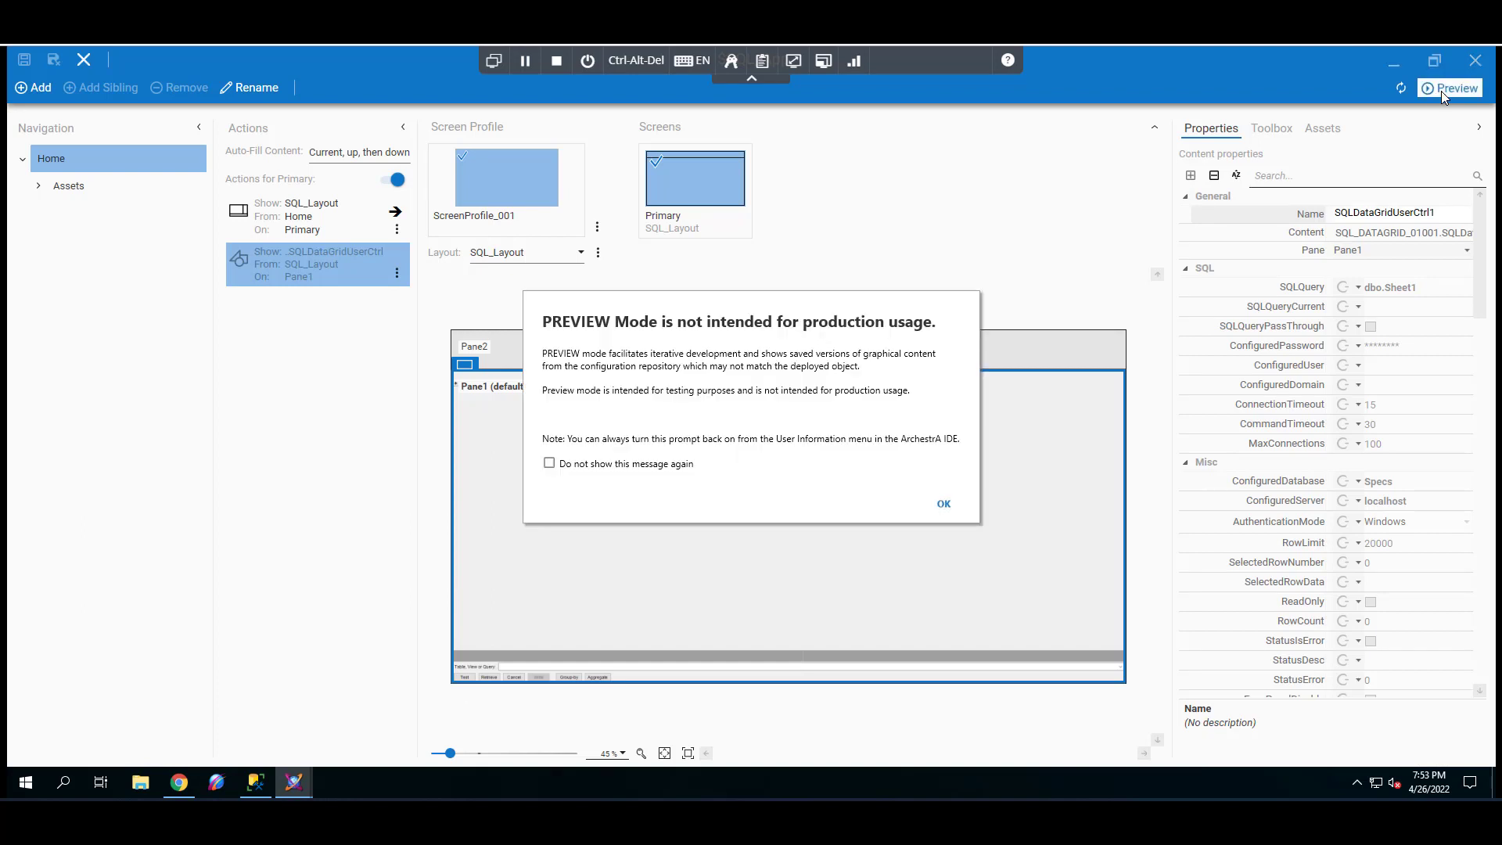
pyautogui.click(944, 506)
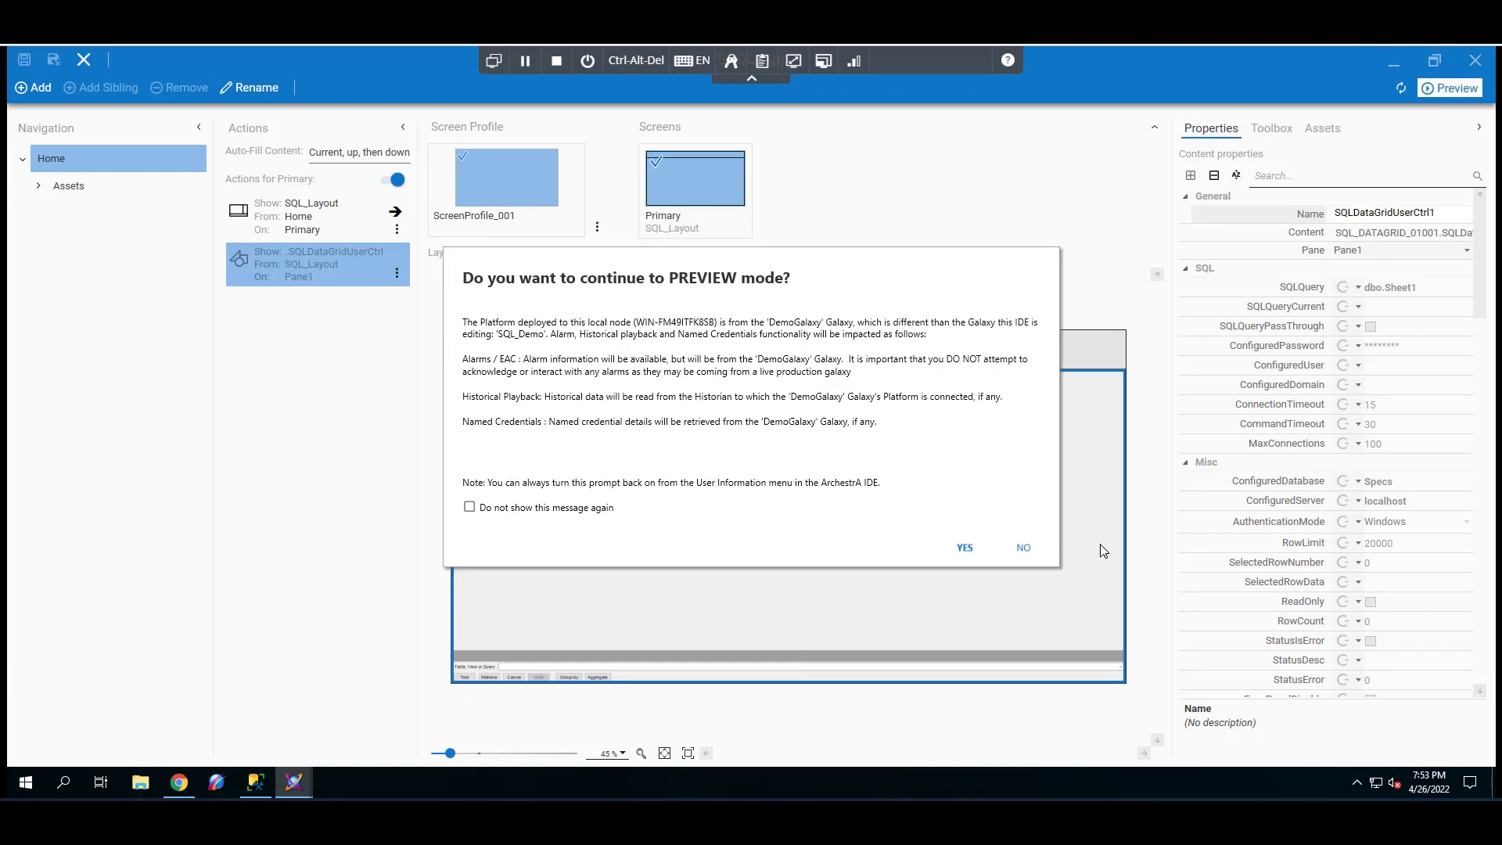
pyautogui.click(964, 547)
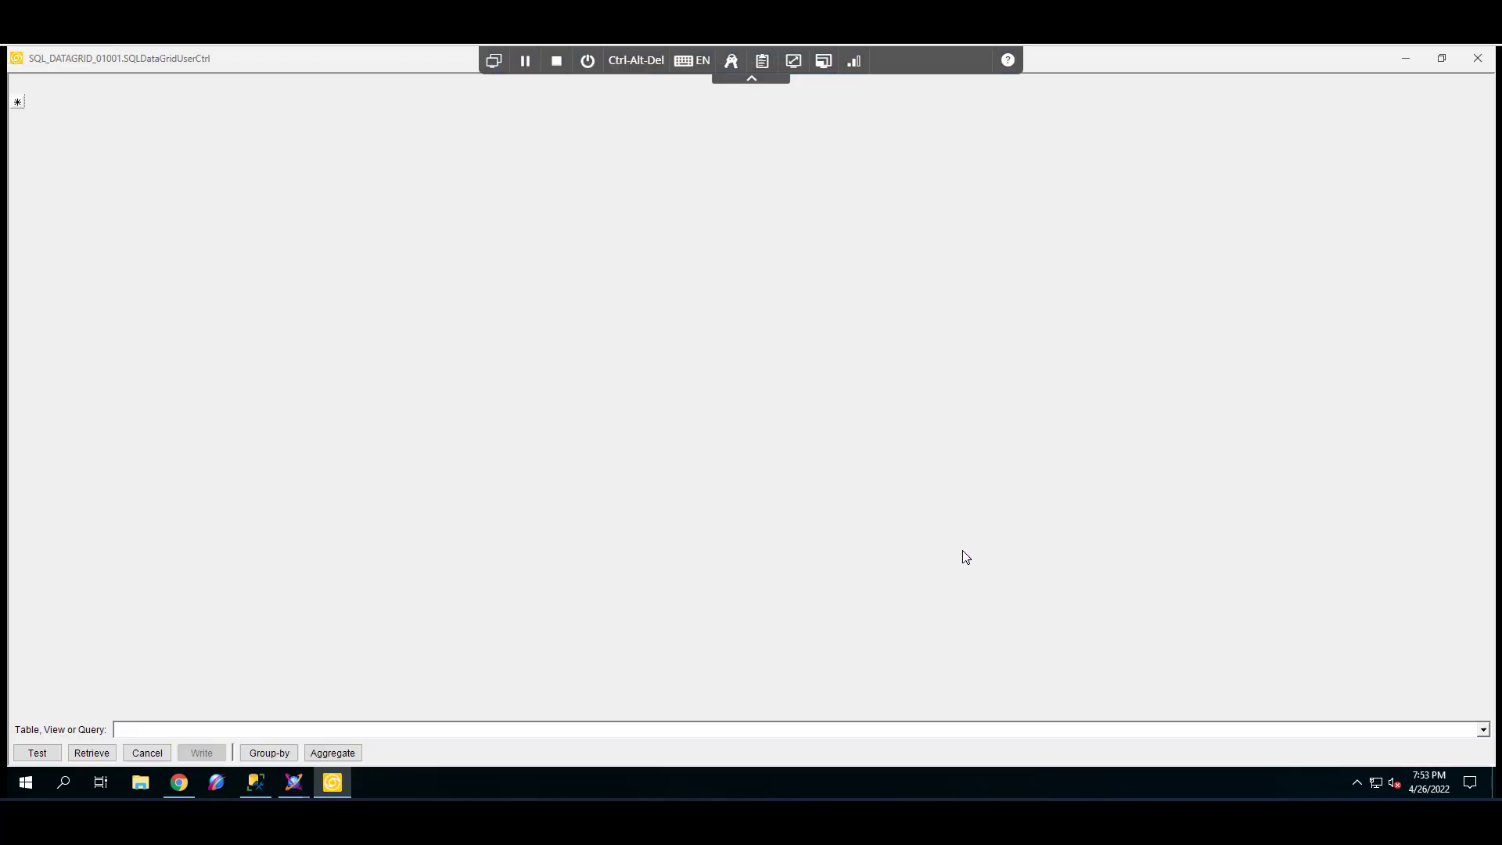
pyautogui.click(31, 753)
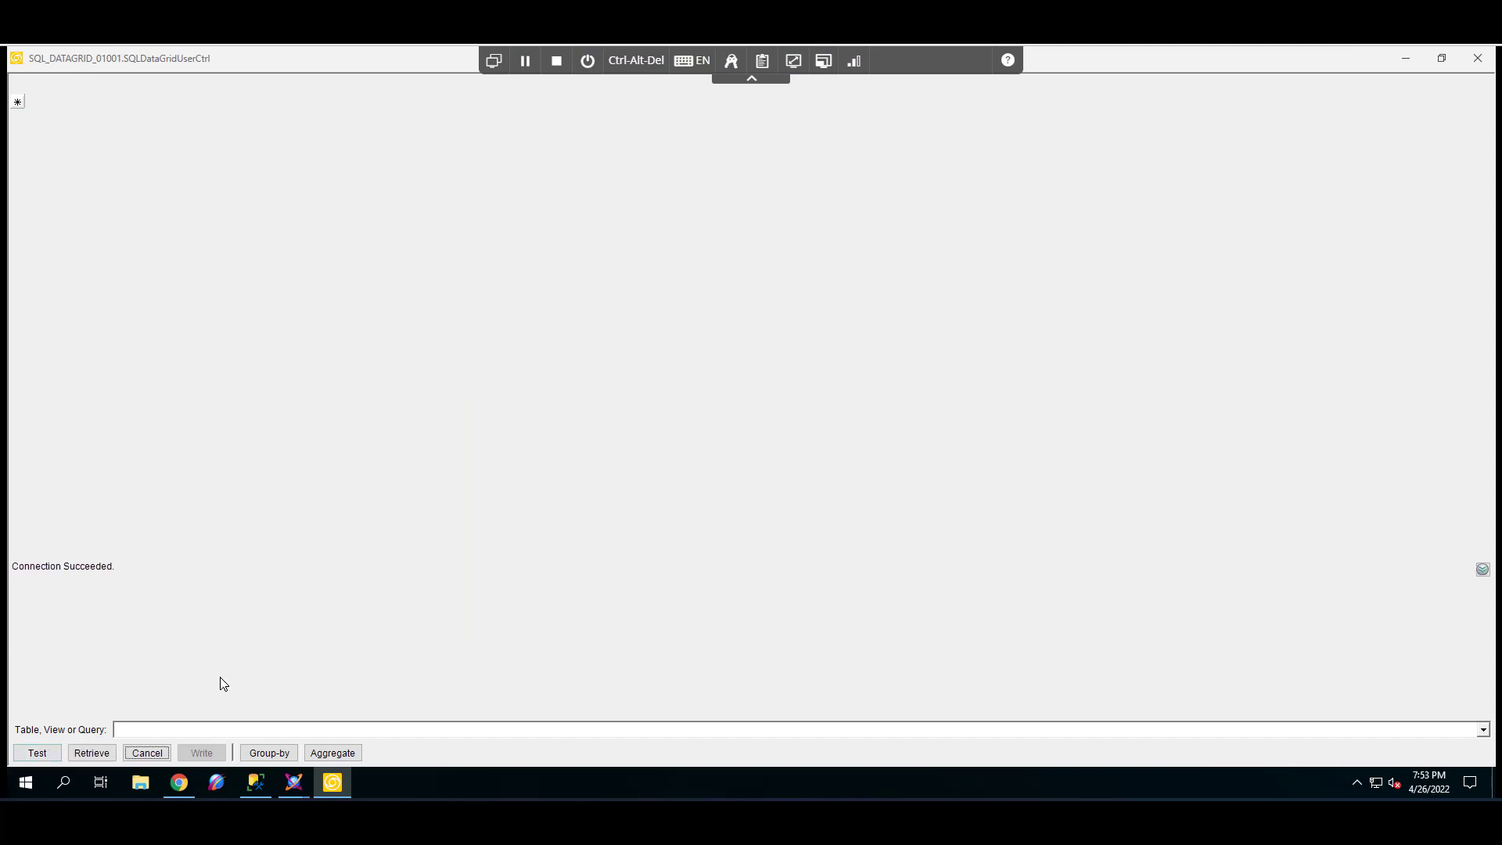
pyautogui.click(91, 752)
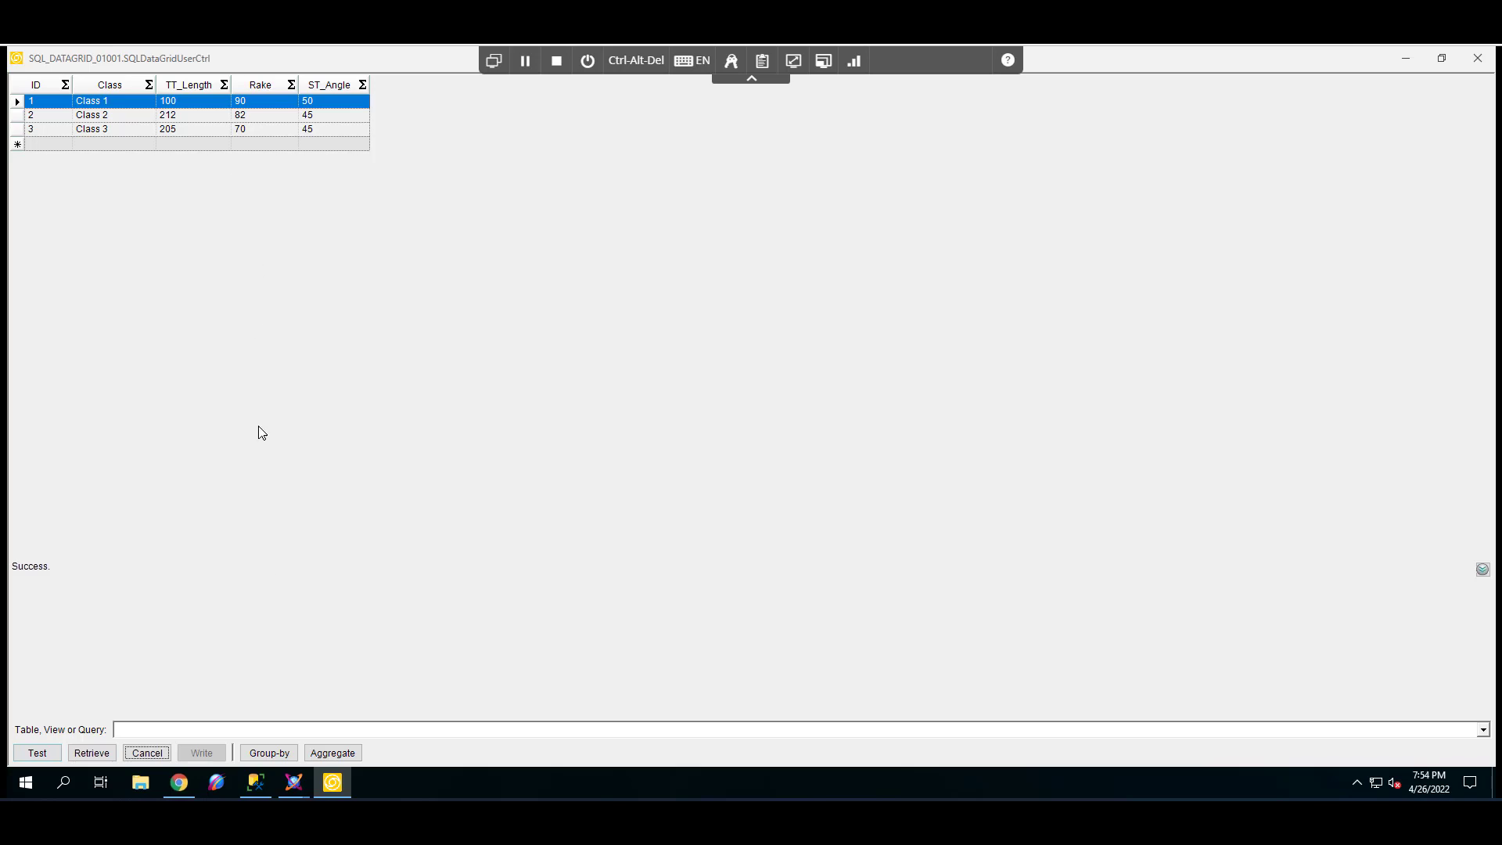
# Switch to SQL Server Management Studio and open the top 200 rows of dbo.Sheet1 in the Specs database for comparison.
pyautogui.click(256, 781)
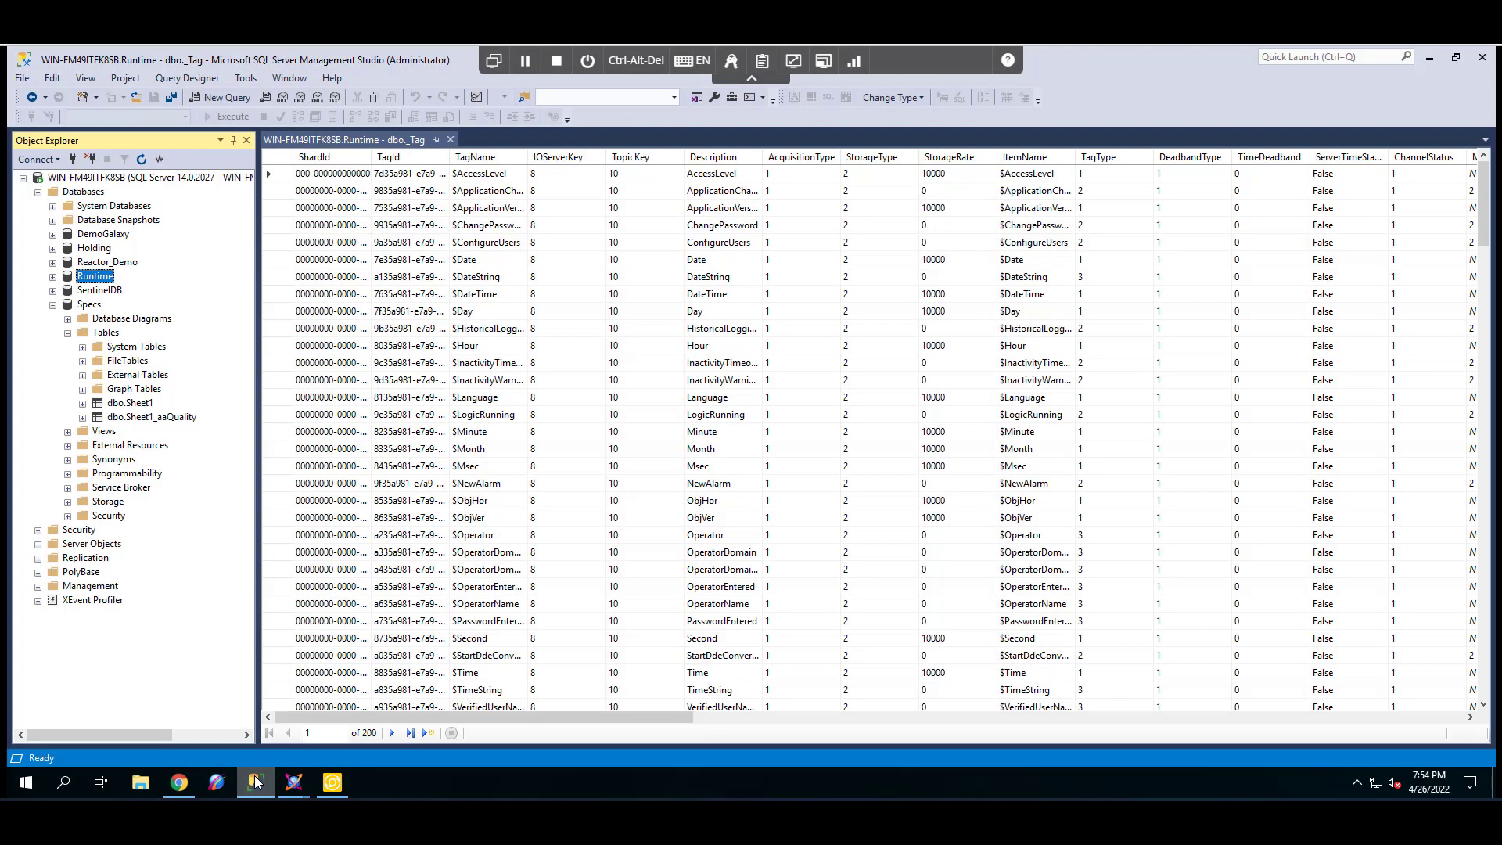
pyautogui.click(86, 306)
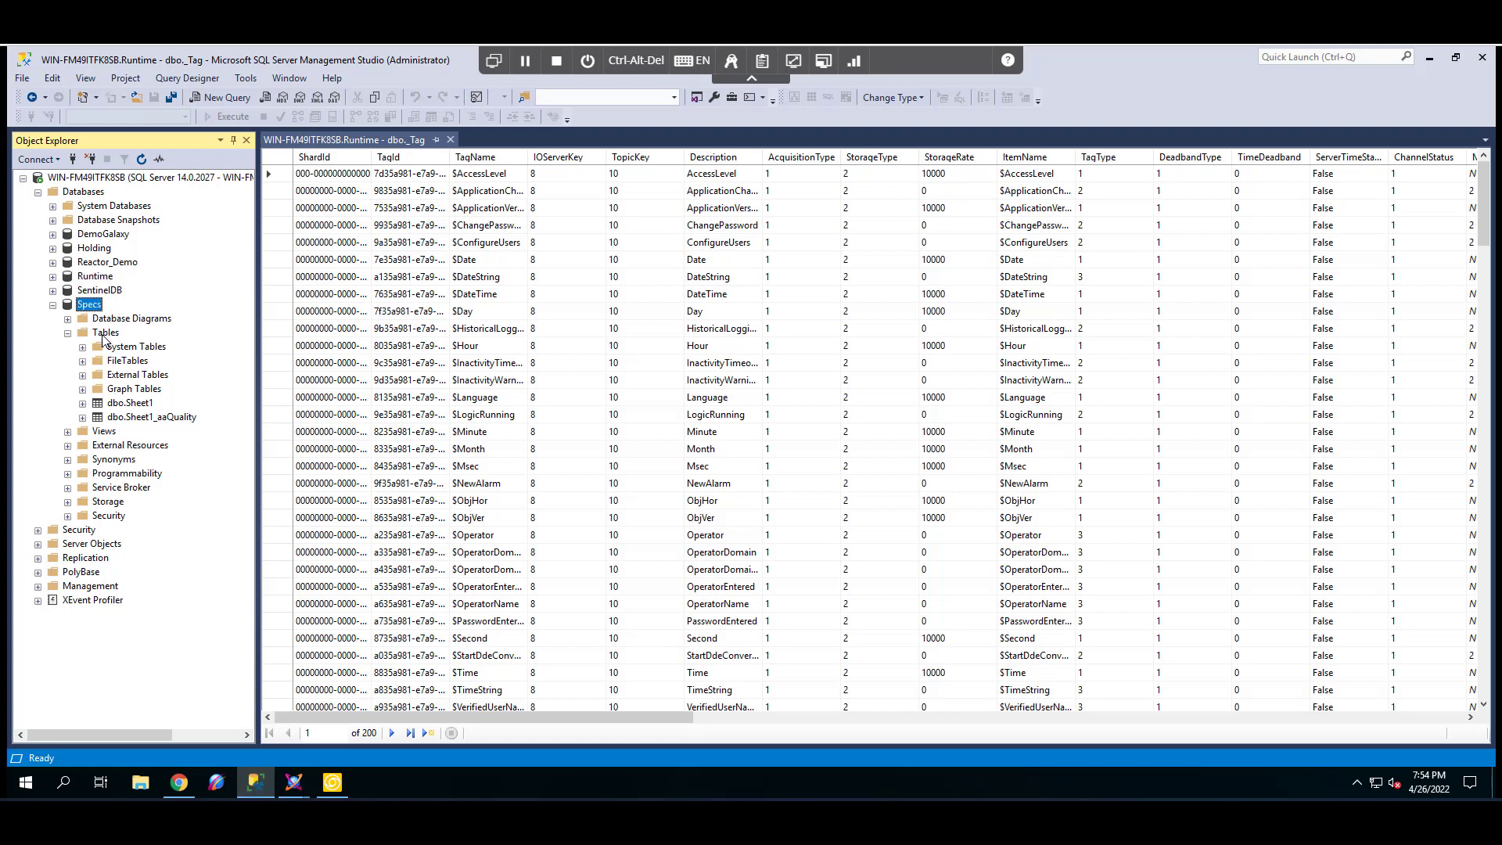
pyautogui.click(125, 406)
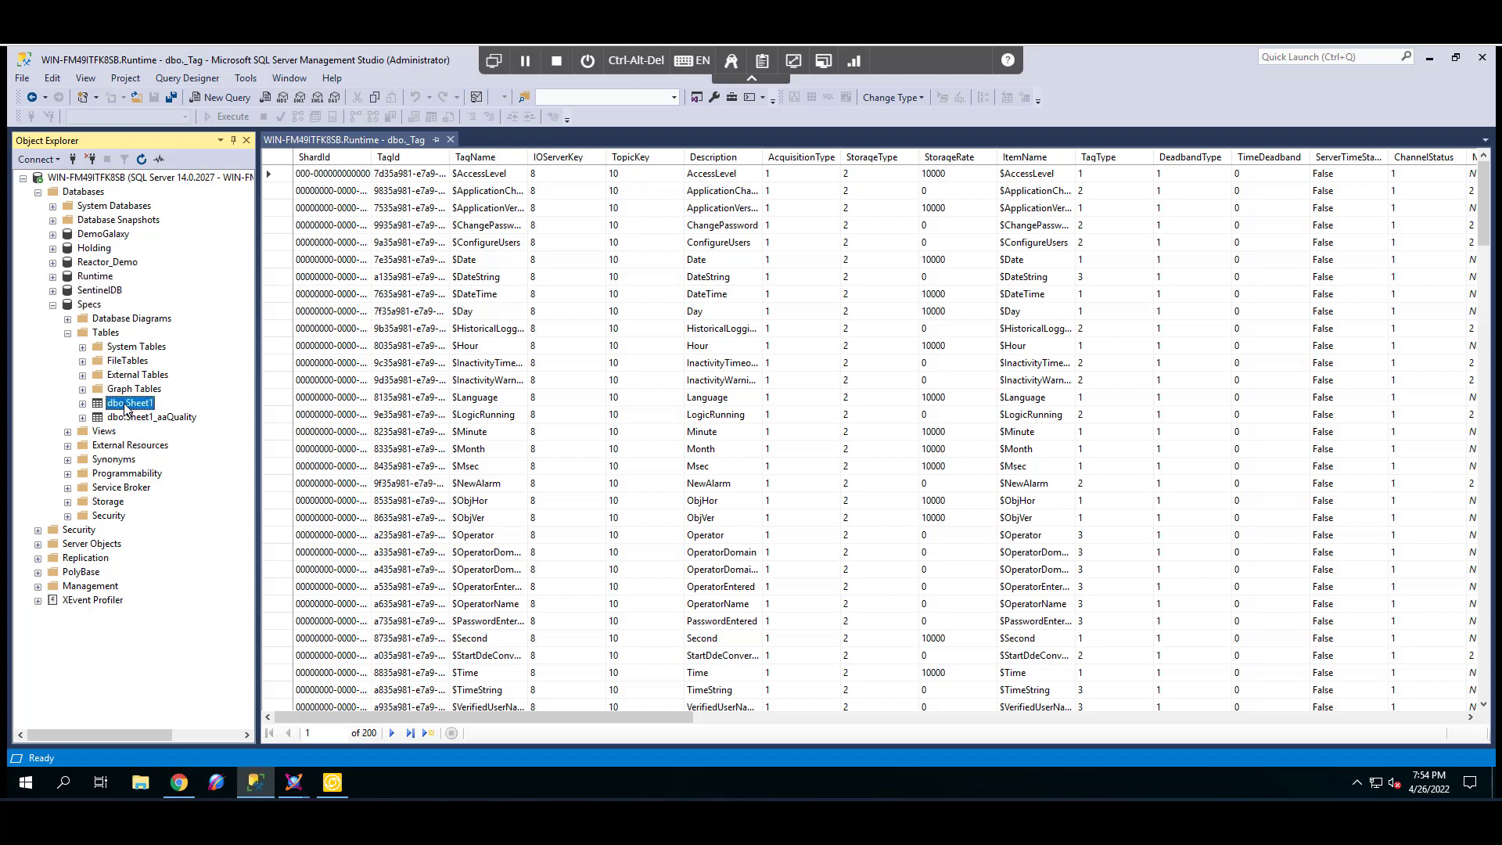
pyautogui.rightClick(126, 407)
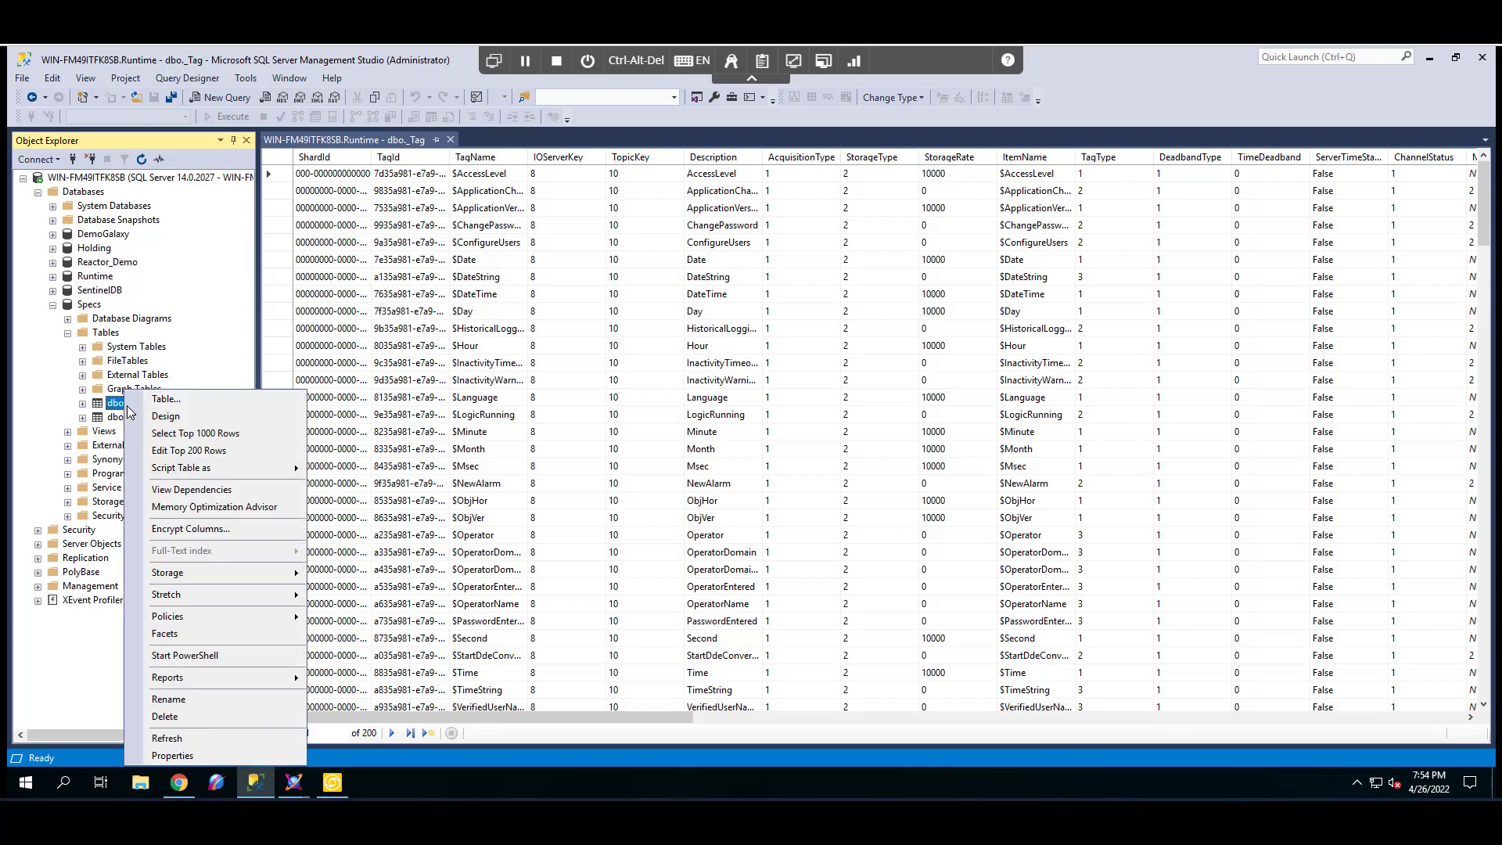
pyautogui.click(162, 453)
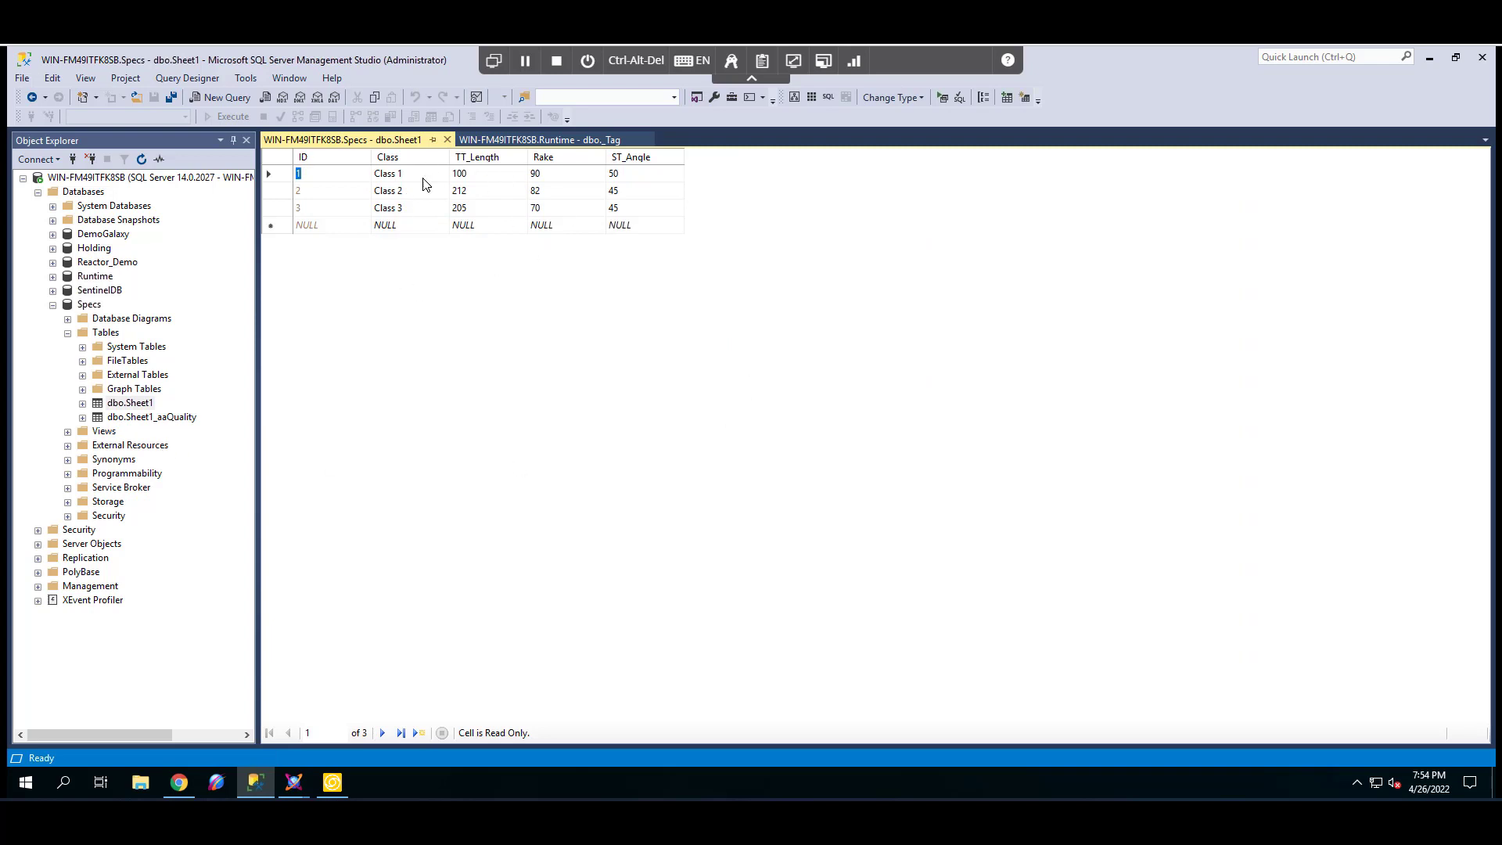
# Return to the running preview, close it, and close the $SQL_App editor.
pyautogui.click(332, 785)
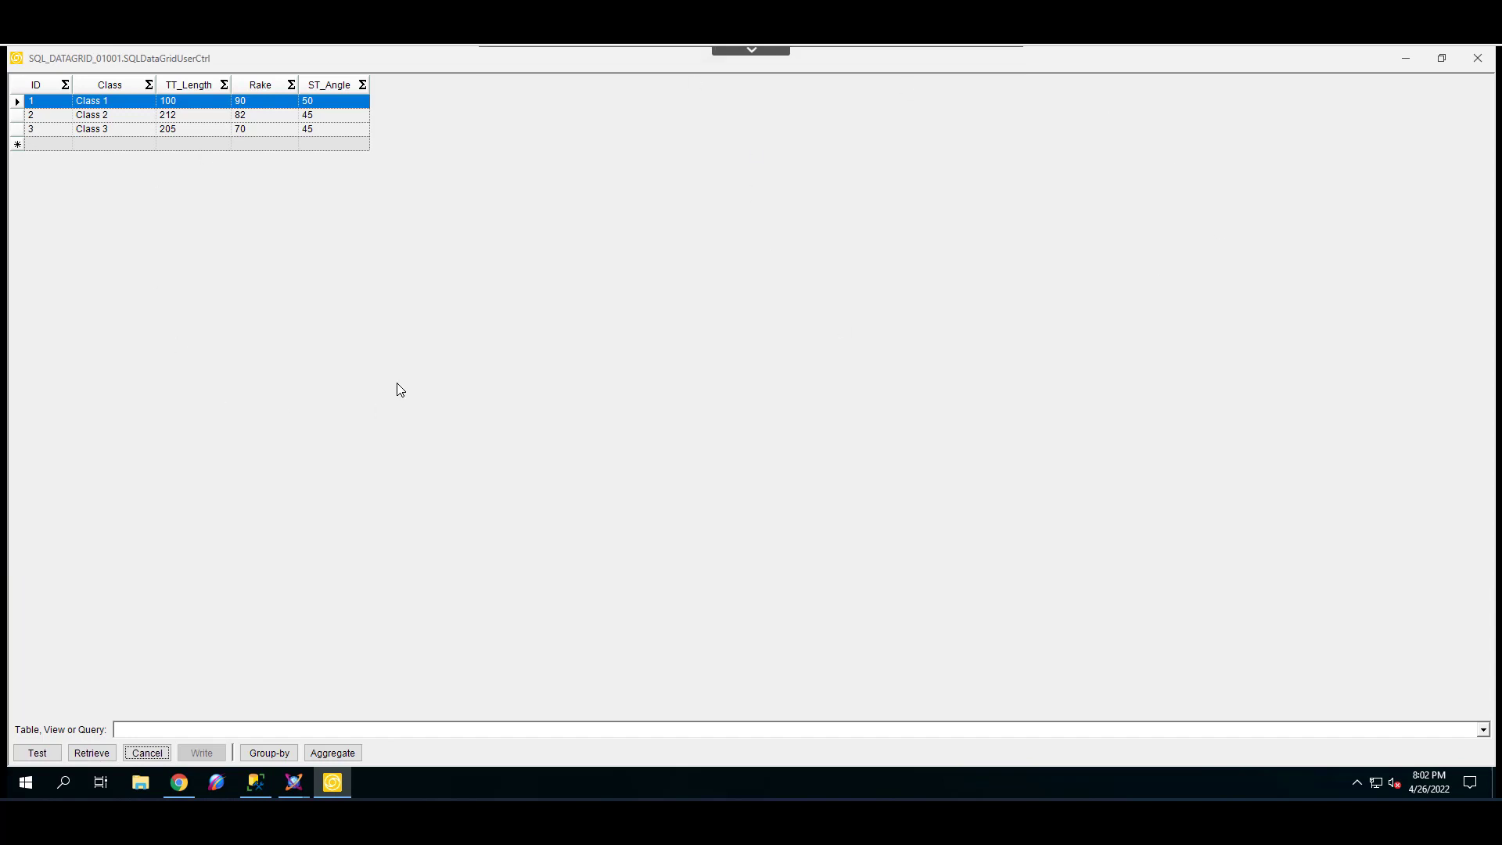
pyautogui.click(1477, 59)
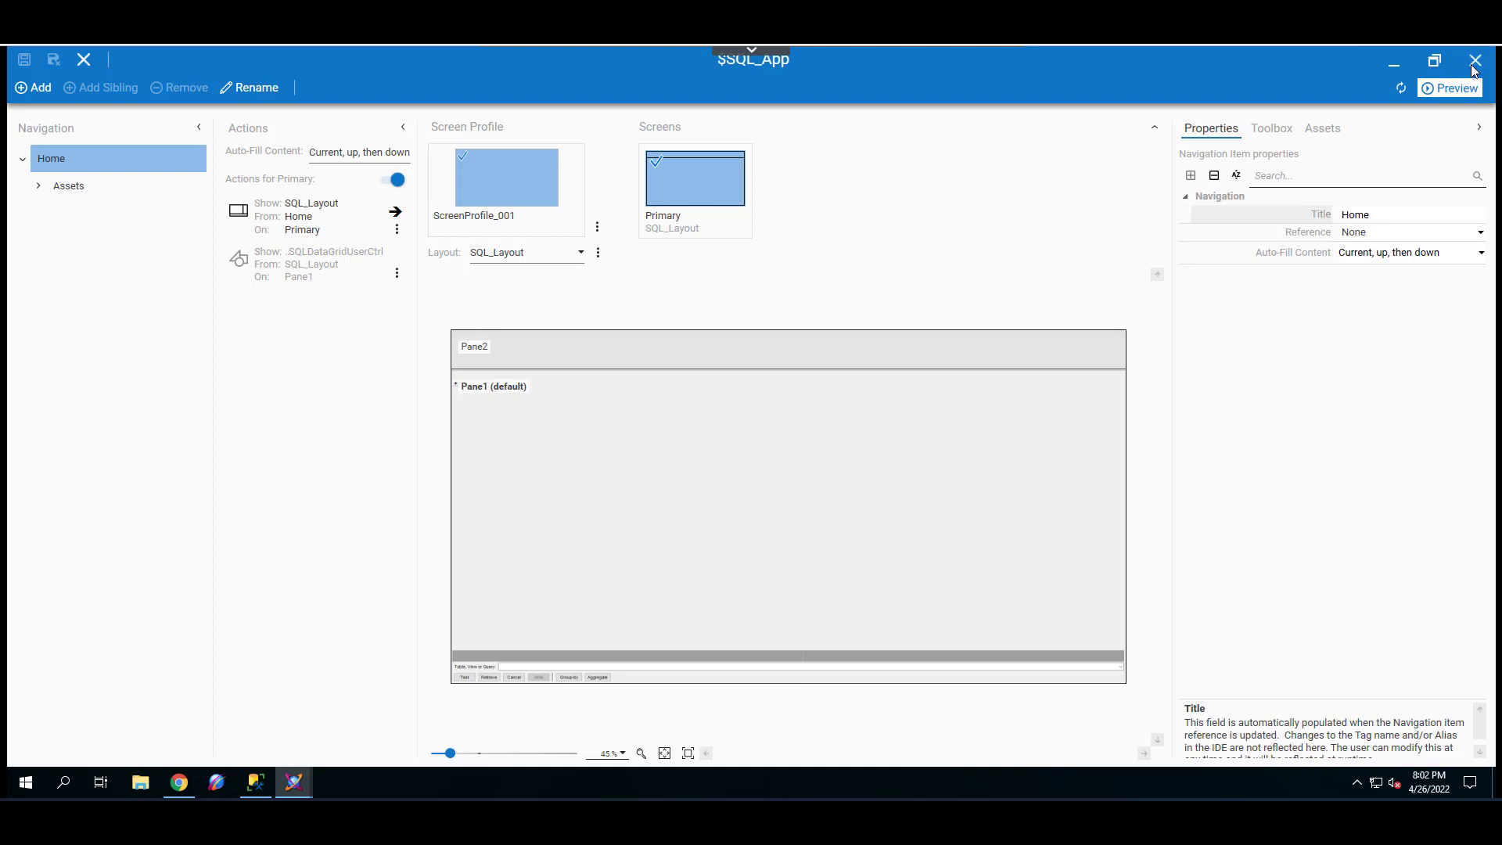
pyautogui.click(1475, 62)
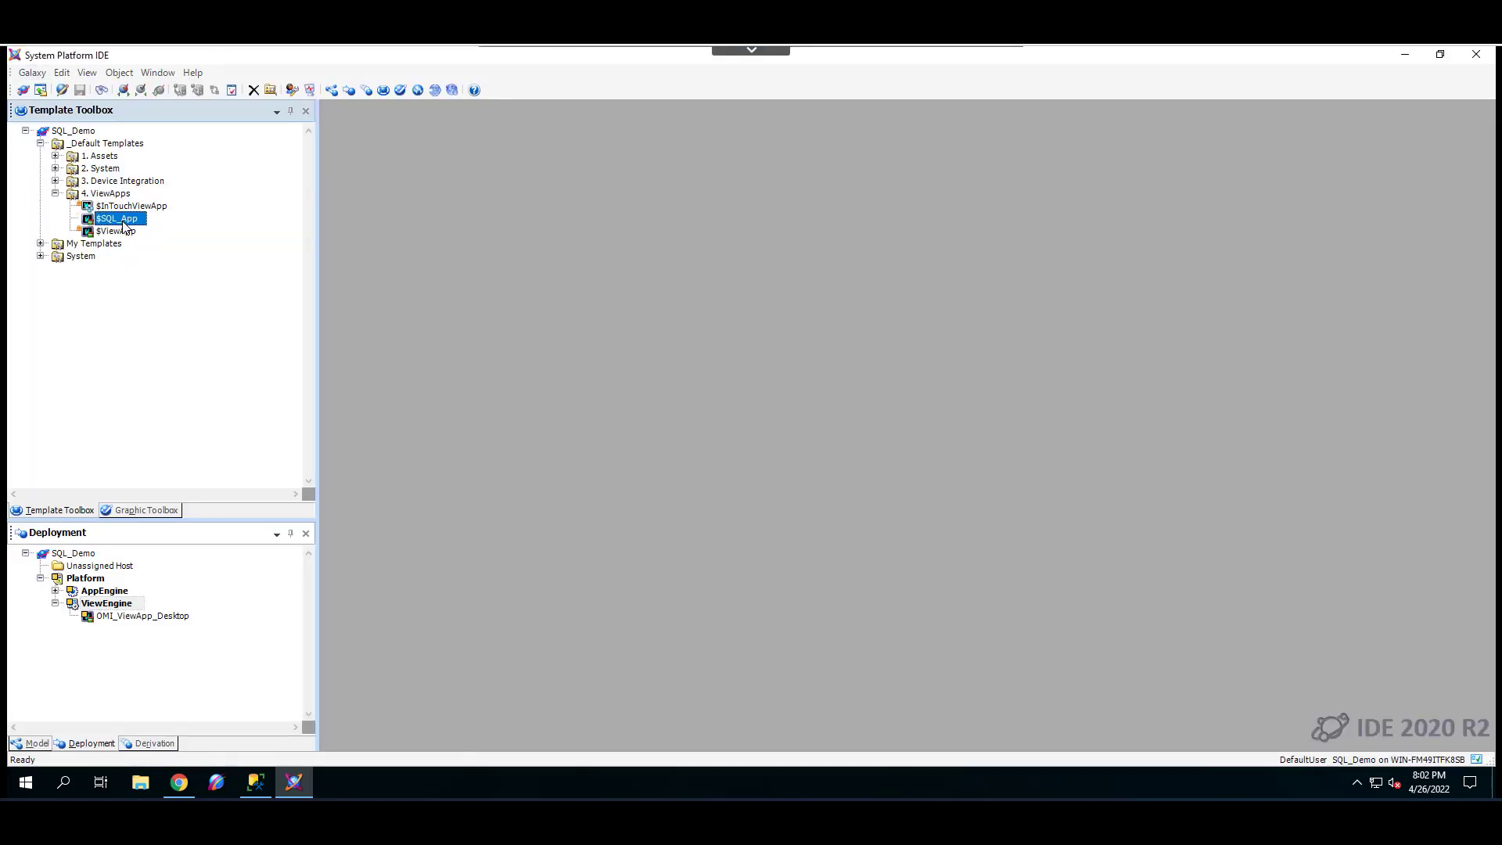
# Create a new instance of the $SQL_App template and keep its default name.
pyautogui.rightClick(123, 227)
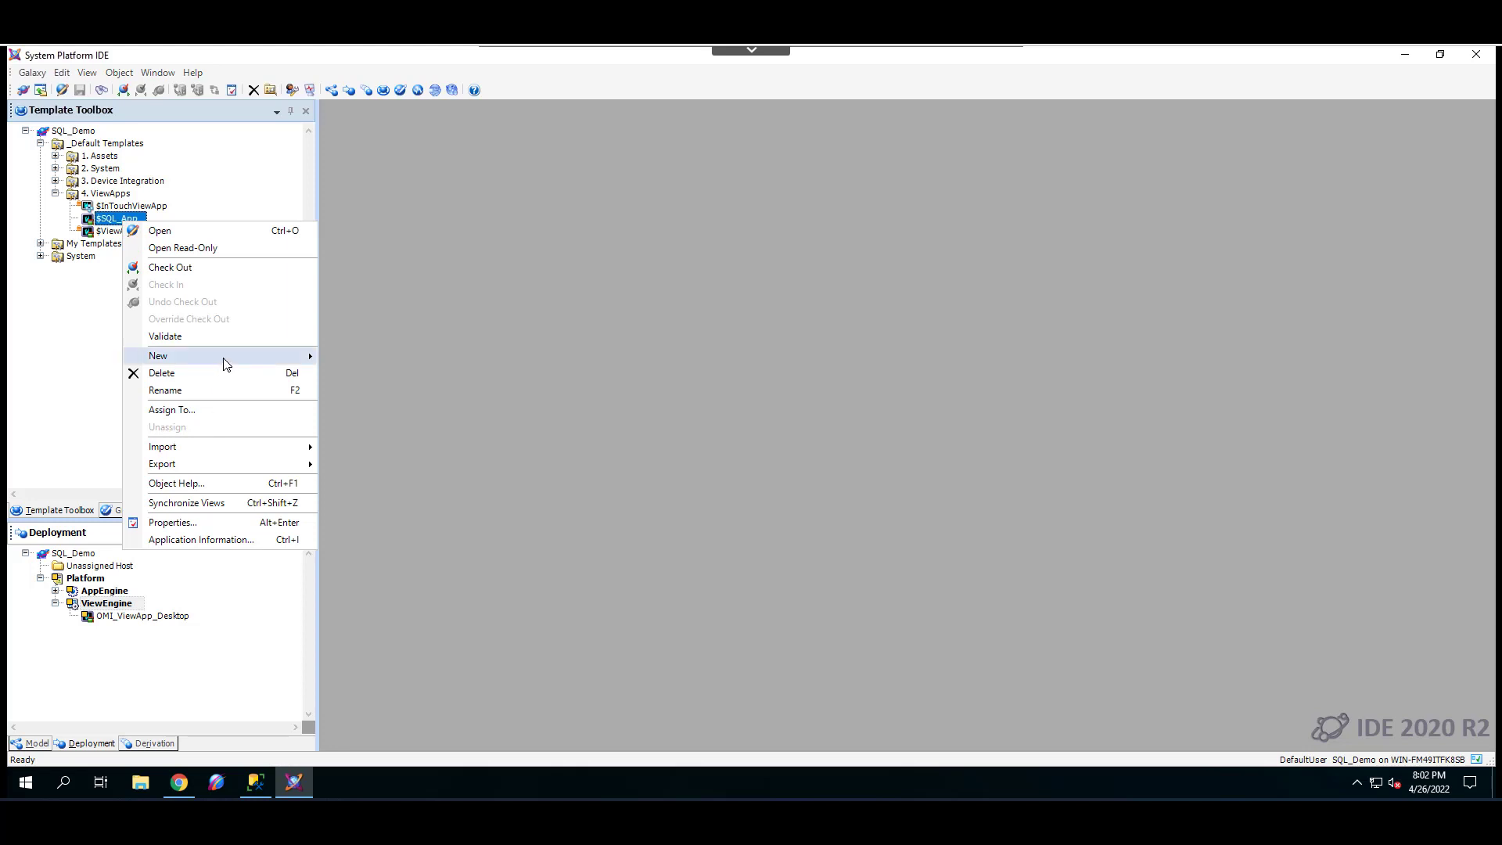
pyautogui.moveTo(225, 362)
pyautogui.click(367, 361)
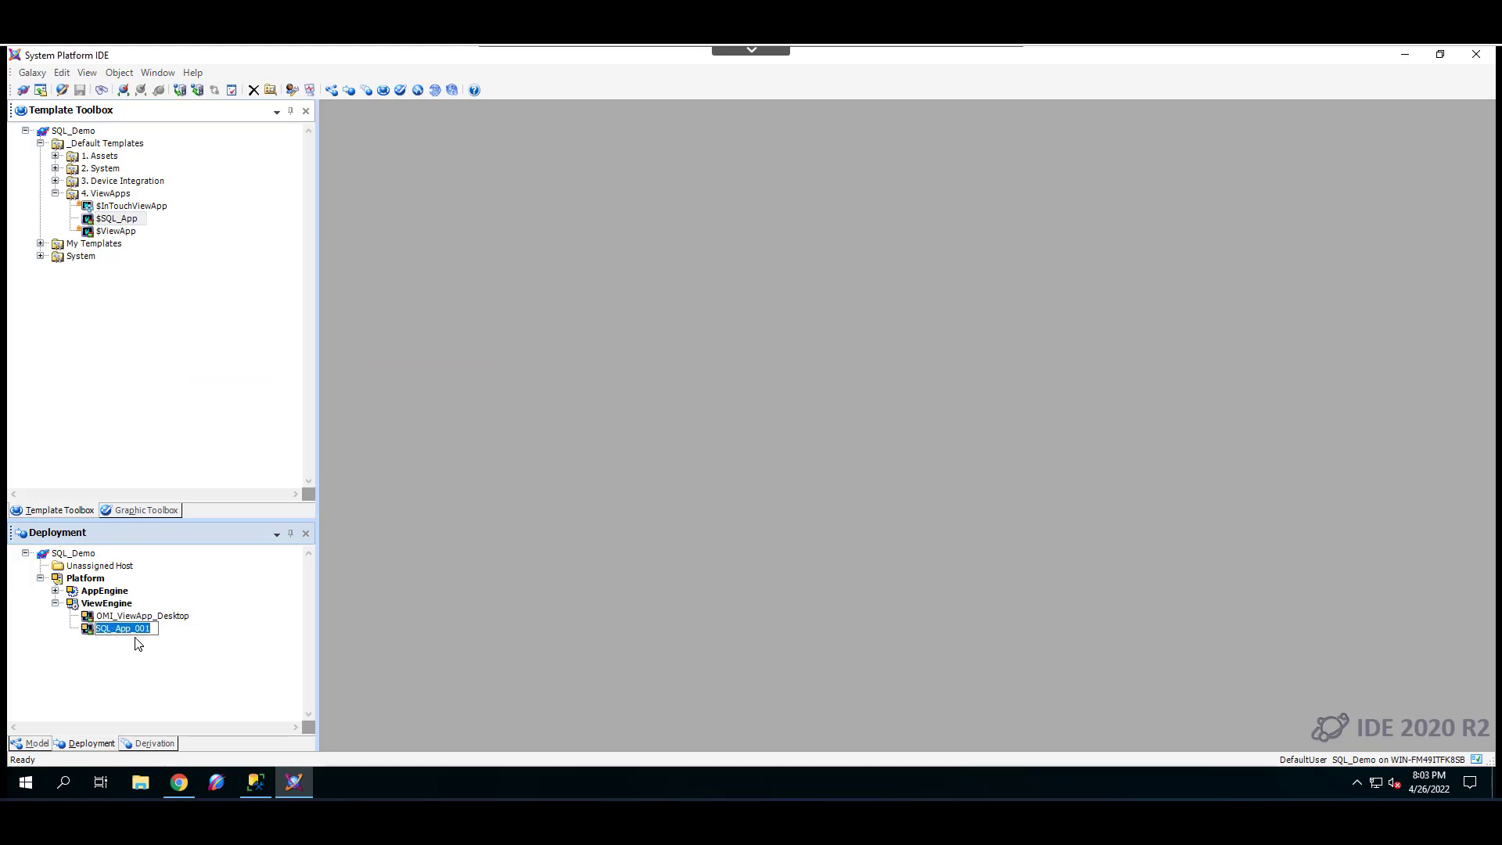
pyautogui.press('Return')
# Deploy the Platform and all its hosted objects with Cascade Deploy and the On Scan initial state, then close the finished deployment report.
pyautogui.rightClick(60, 583)
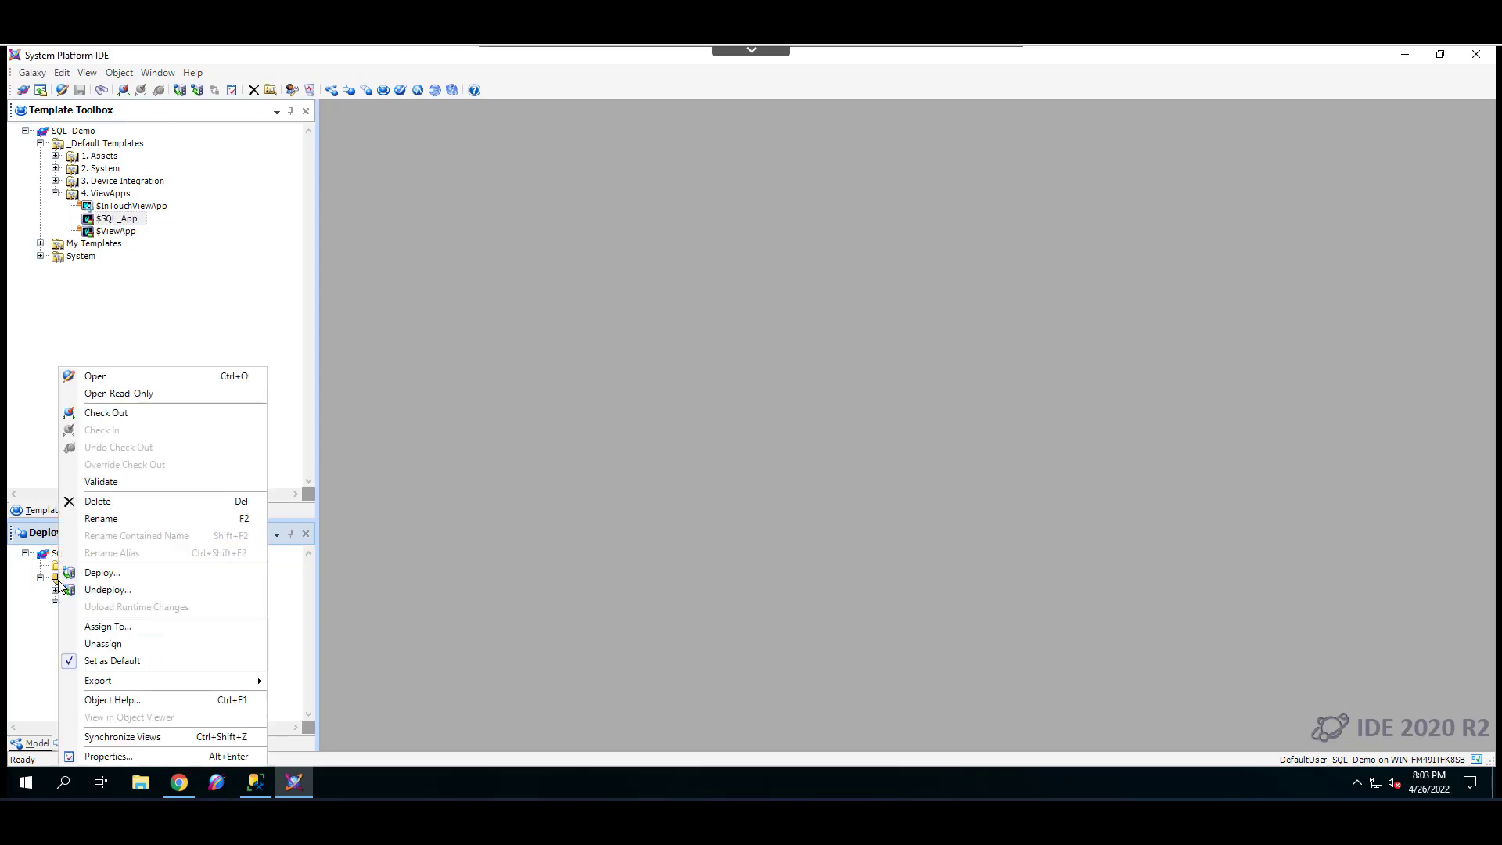
pyautogui.click(104, 575)
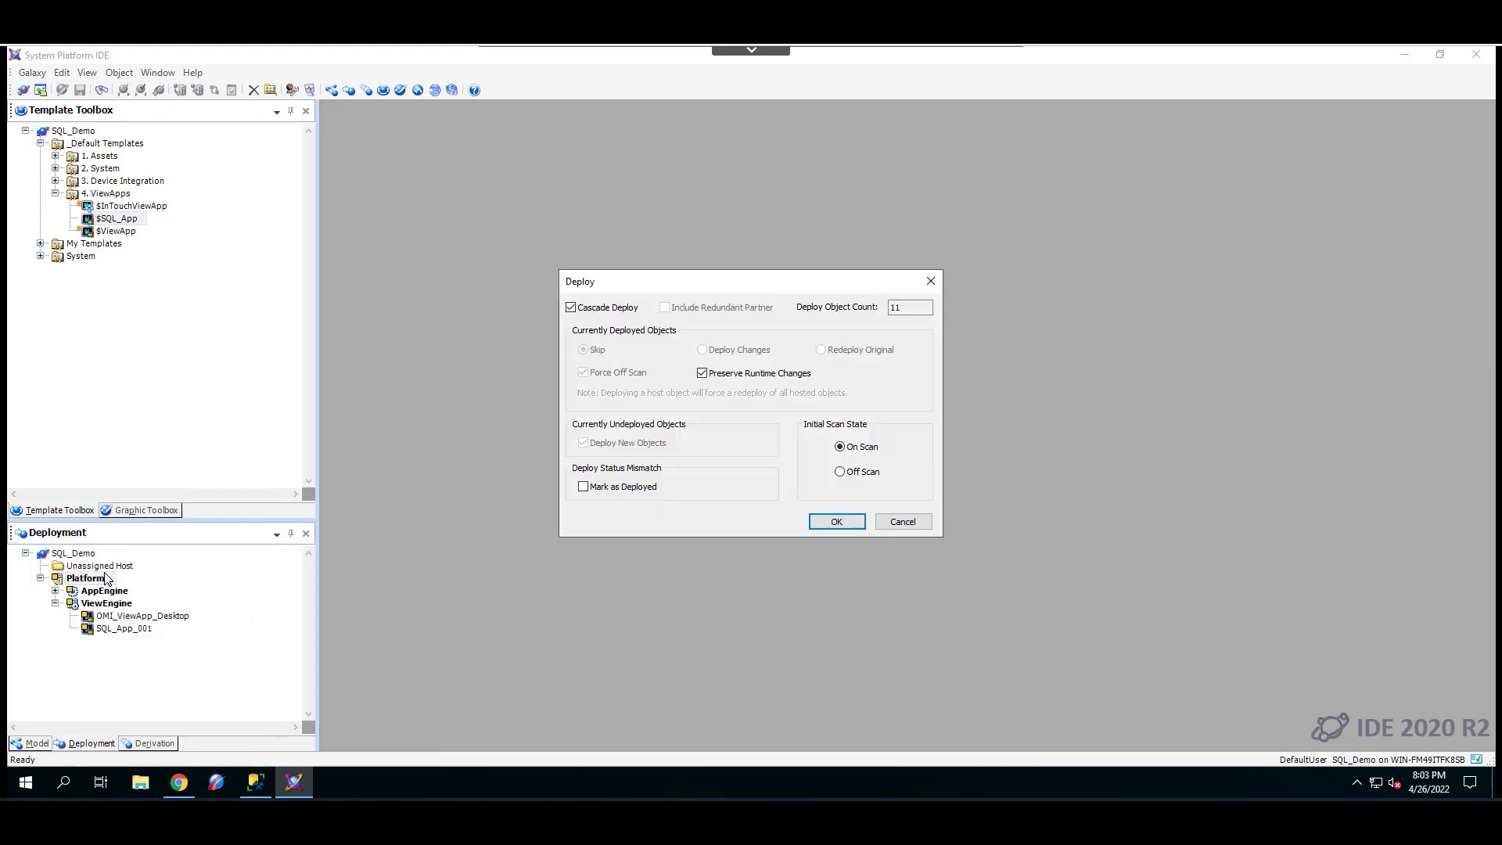
pyautogui.click(842, 526)
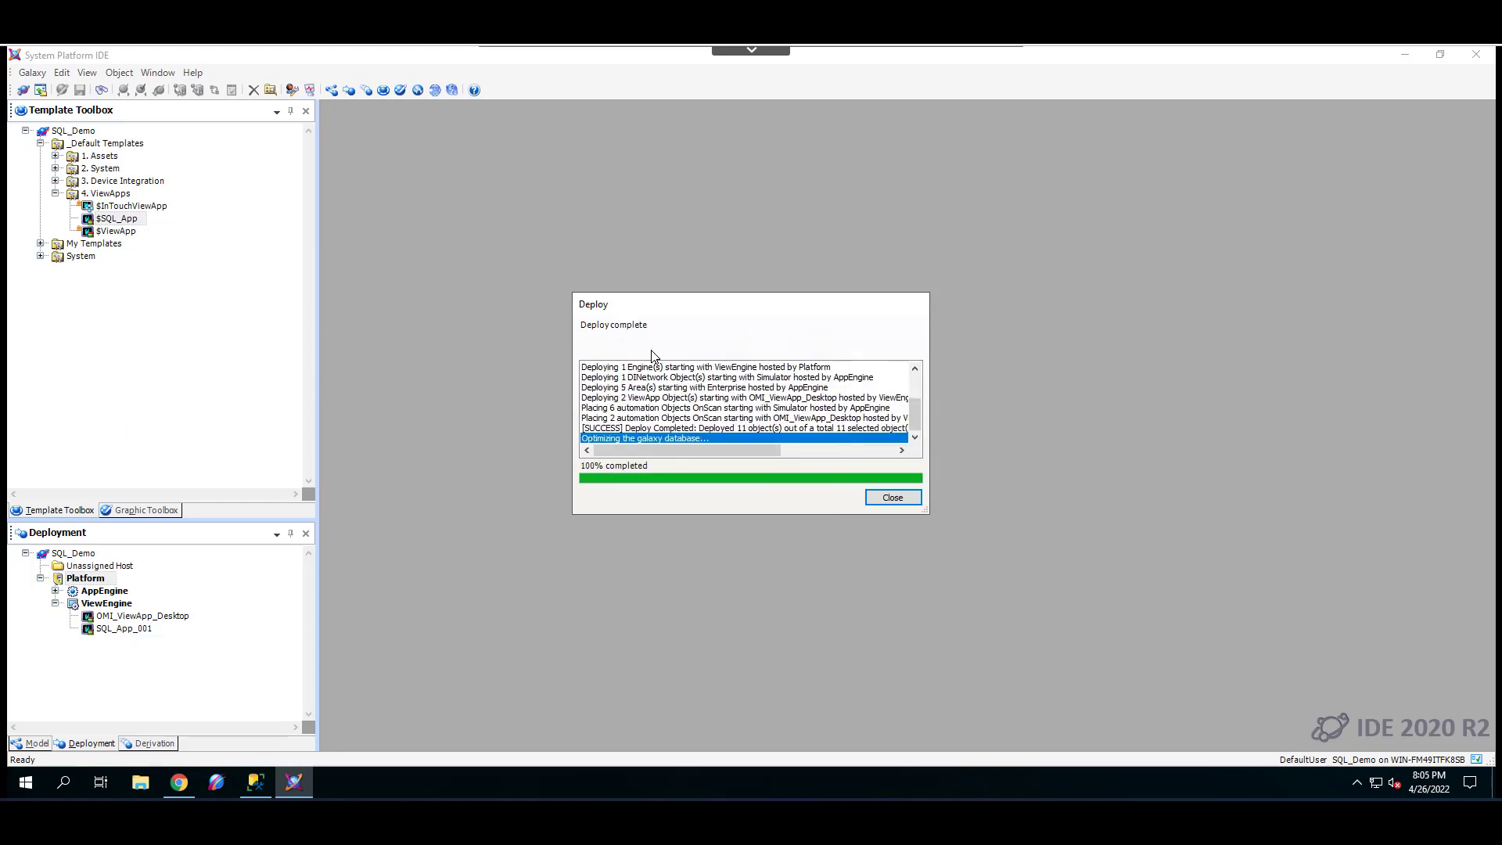
pyautogui.click(904, 502)
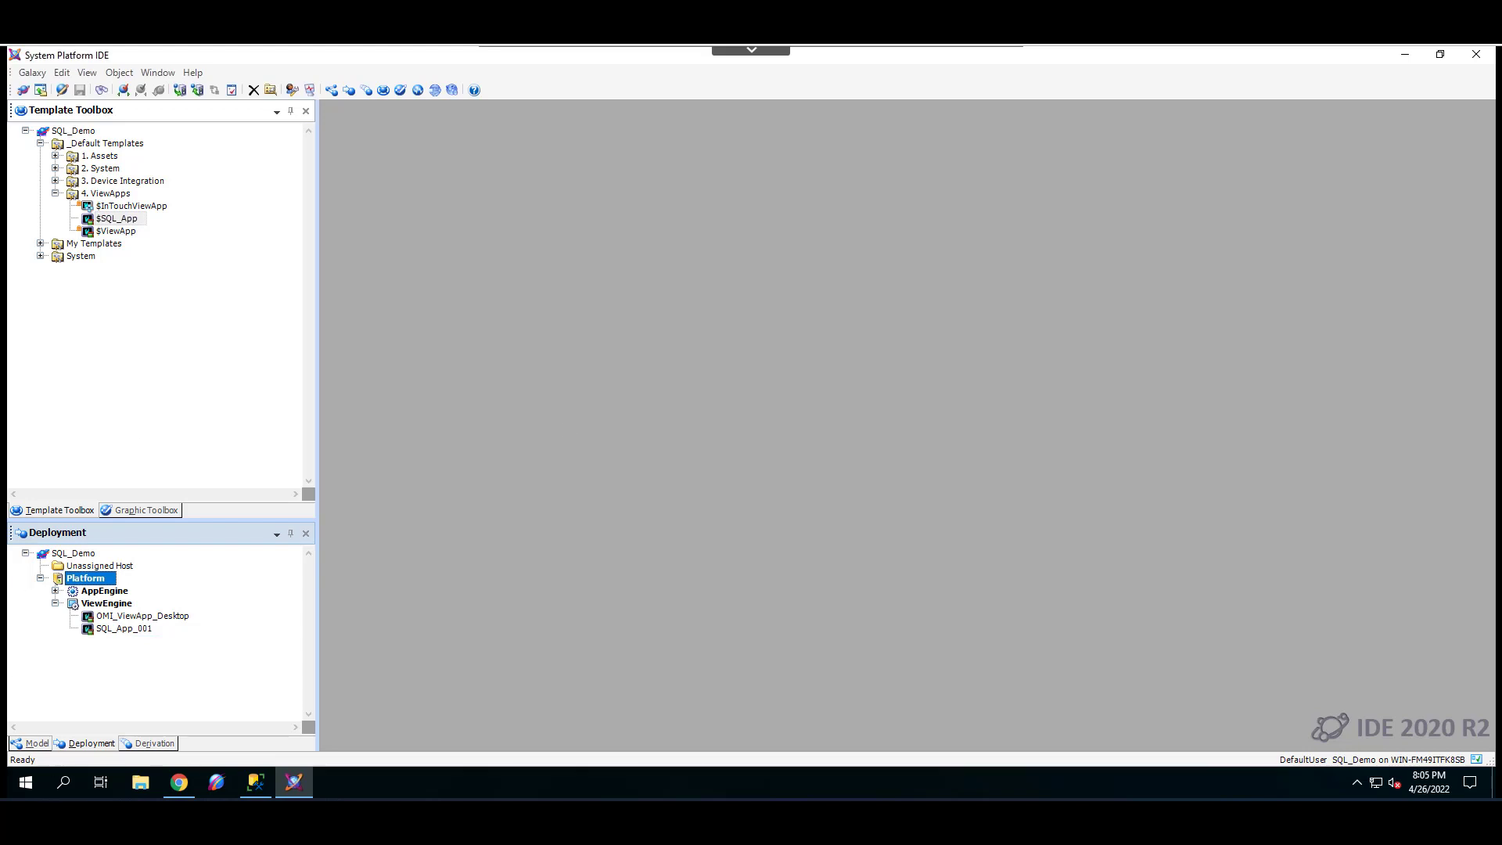
# Open AVEVA OMI Application Manager from a Windows search for "ave" and launch the SQL_App_001 application.
pyautogui.click(68, 784)
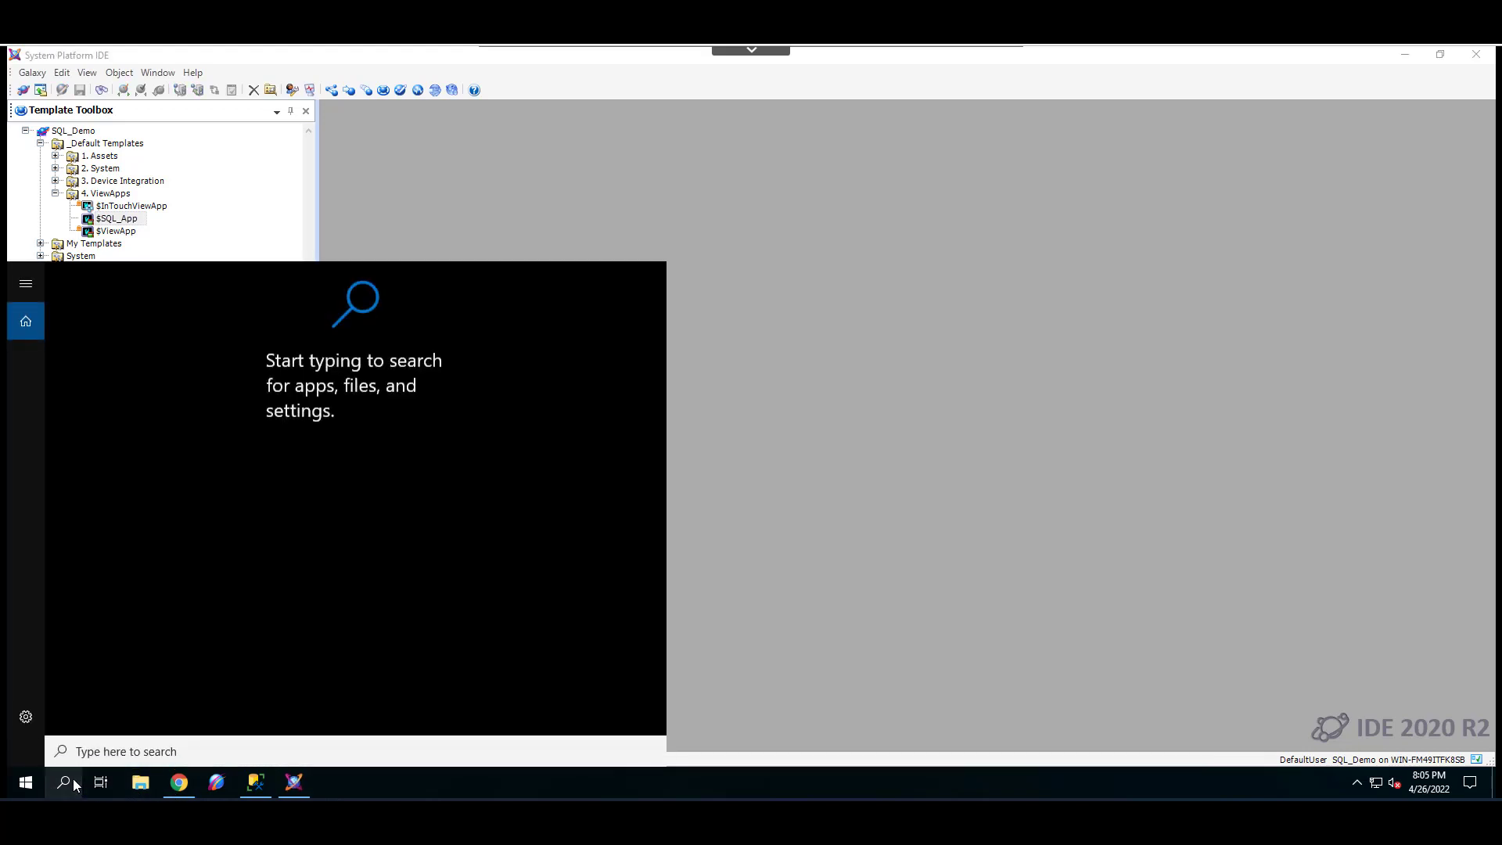
pyautogui.write('ave')
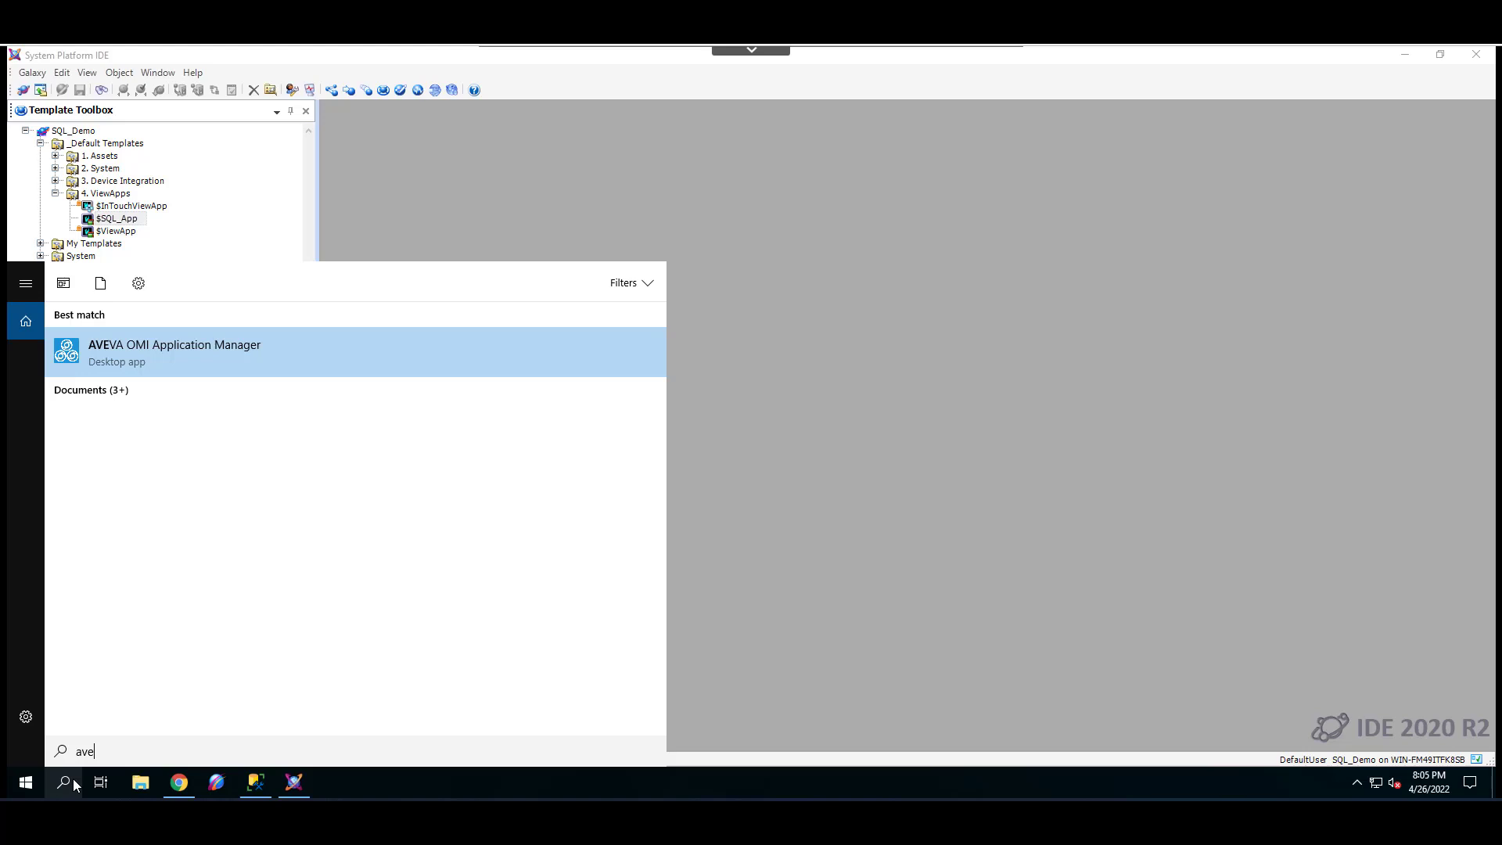
pyautogui.press('Return')
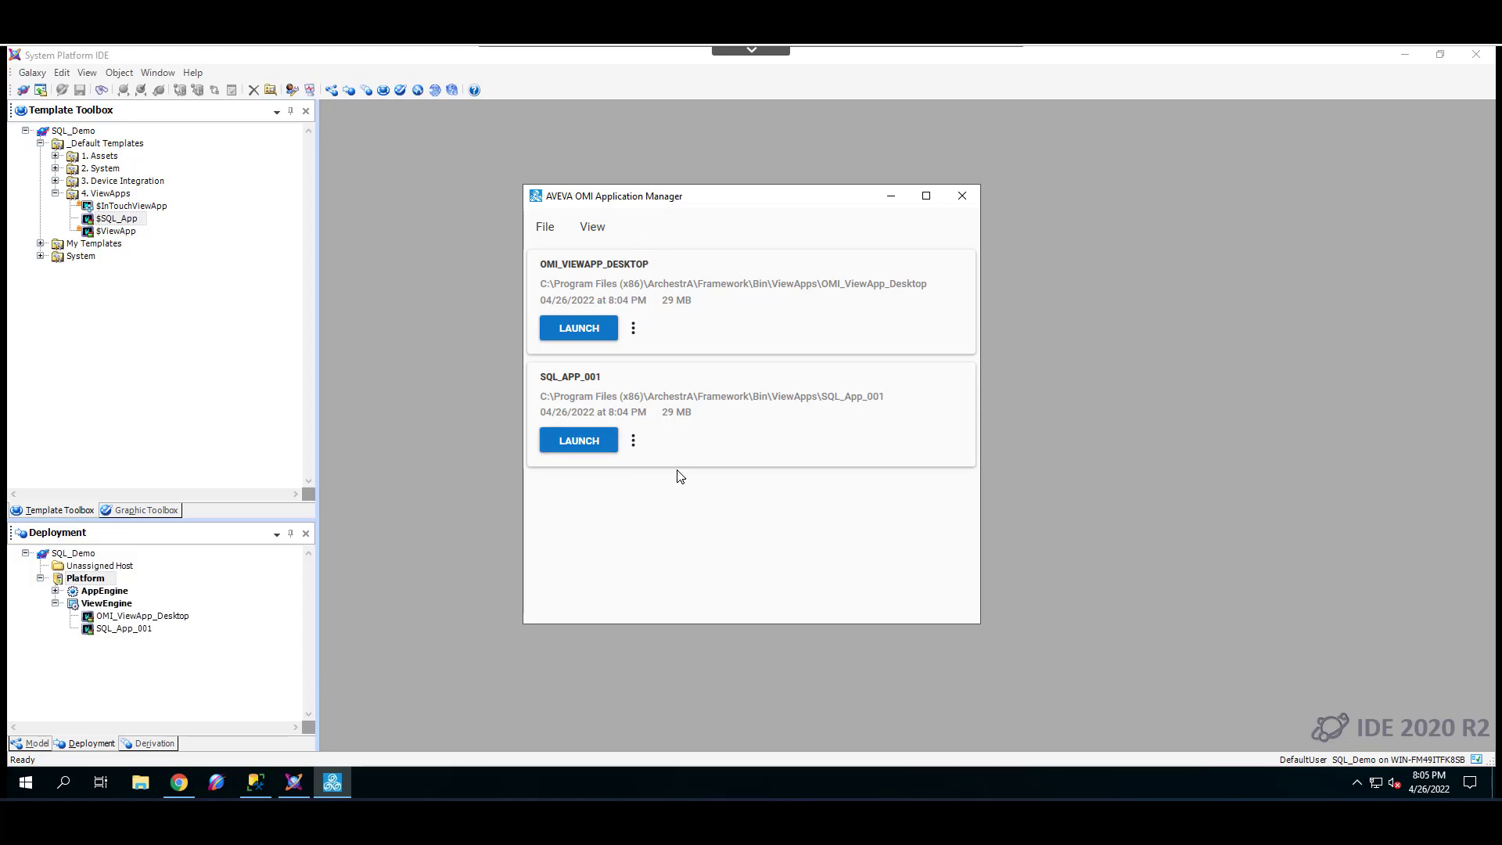
pyautogui.click(578, 442)
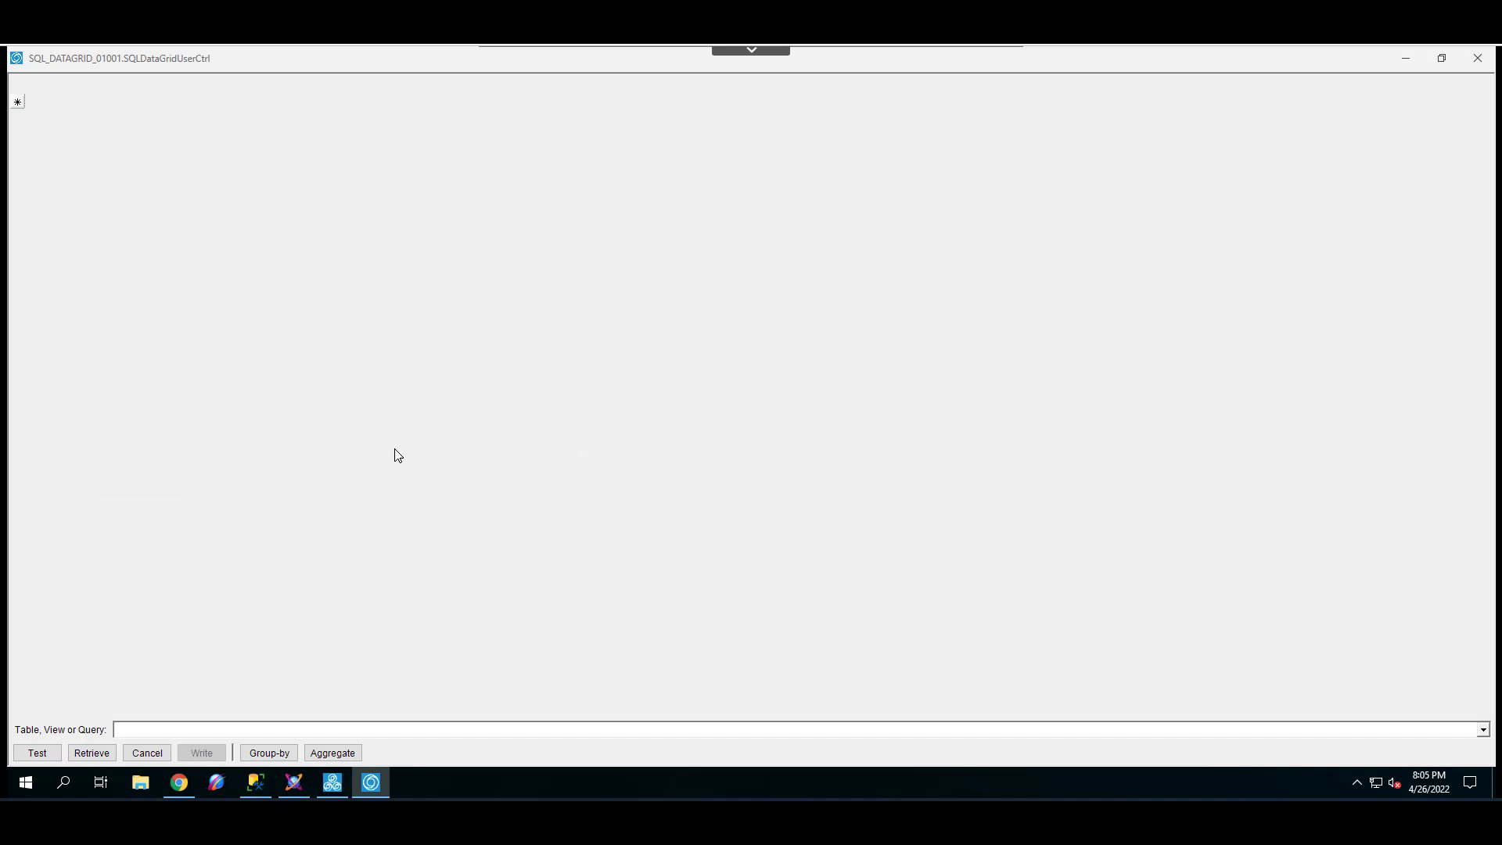
# Test the database connection in the running data grid, retrieve the table rows, and select the TT_Length value of Class 3.
pyautogui.click(24, 753)
pyautogui.click(92, 754)
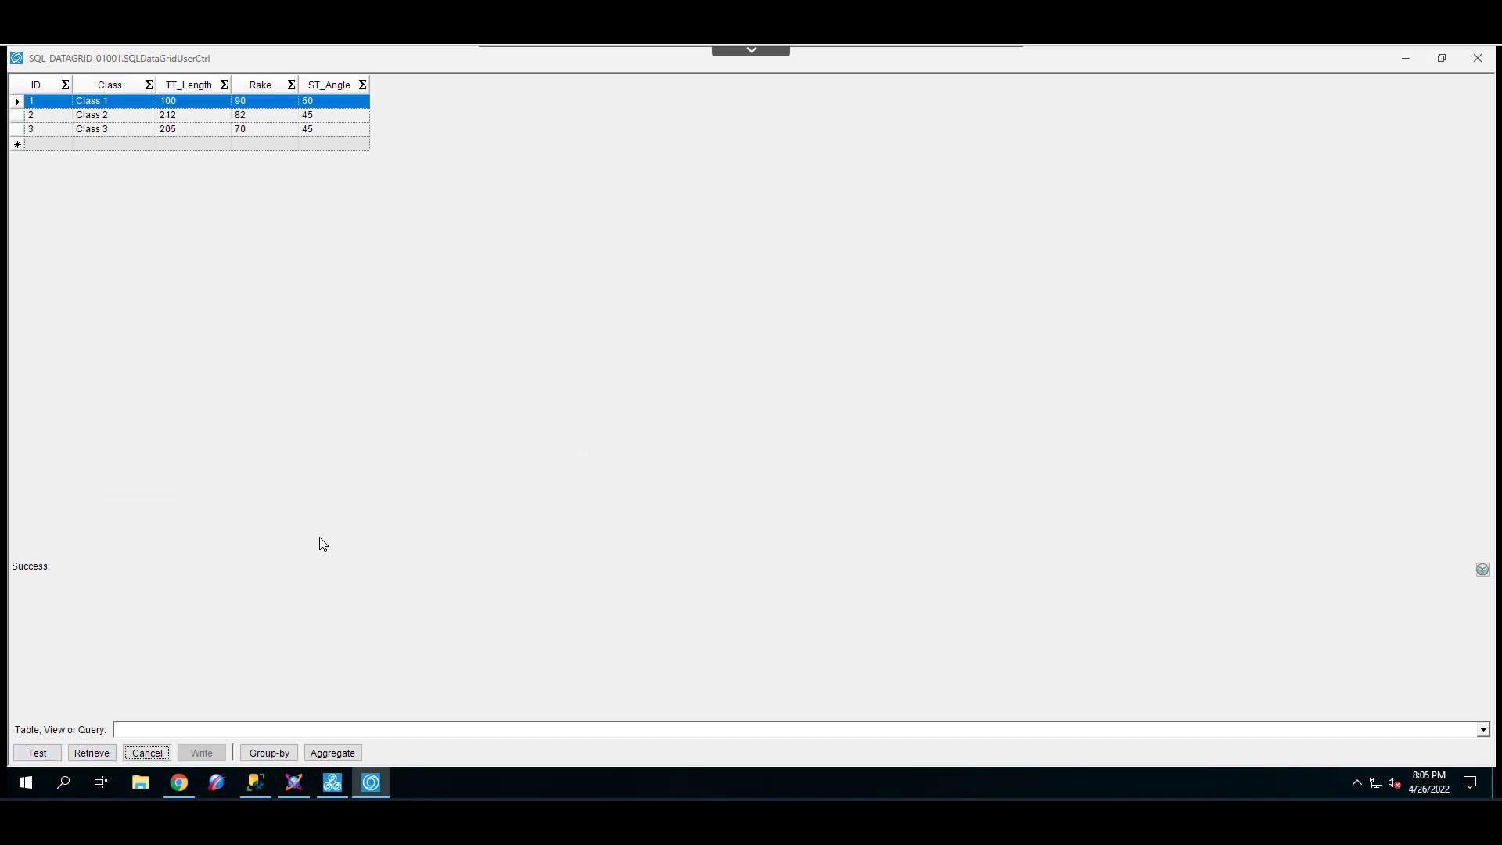
pyautogui.click(177, 127)
pyautogui.click(177, 127)
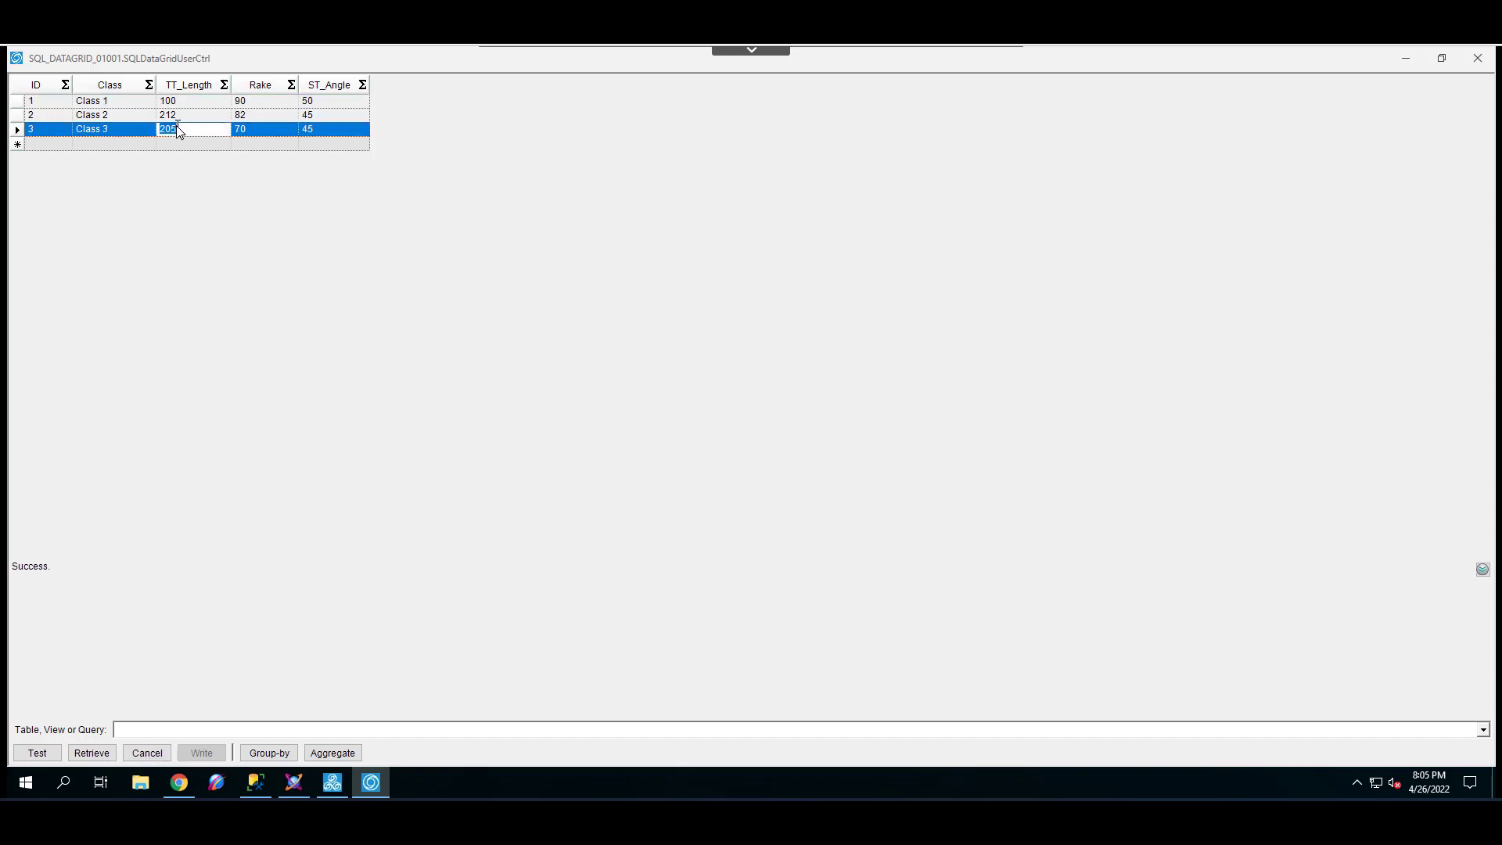
# Add a row with Class "Class 4", TT_Length 200, Rake 80 and ST_Angle 56, and write it to the database.
pyautogui.click(88, 144)
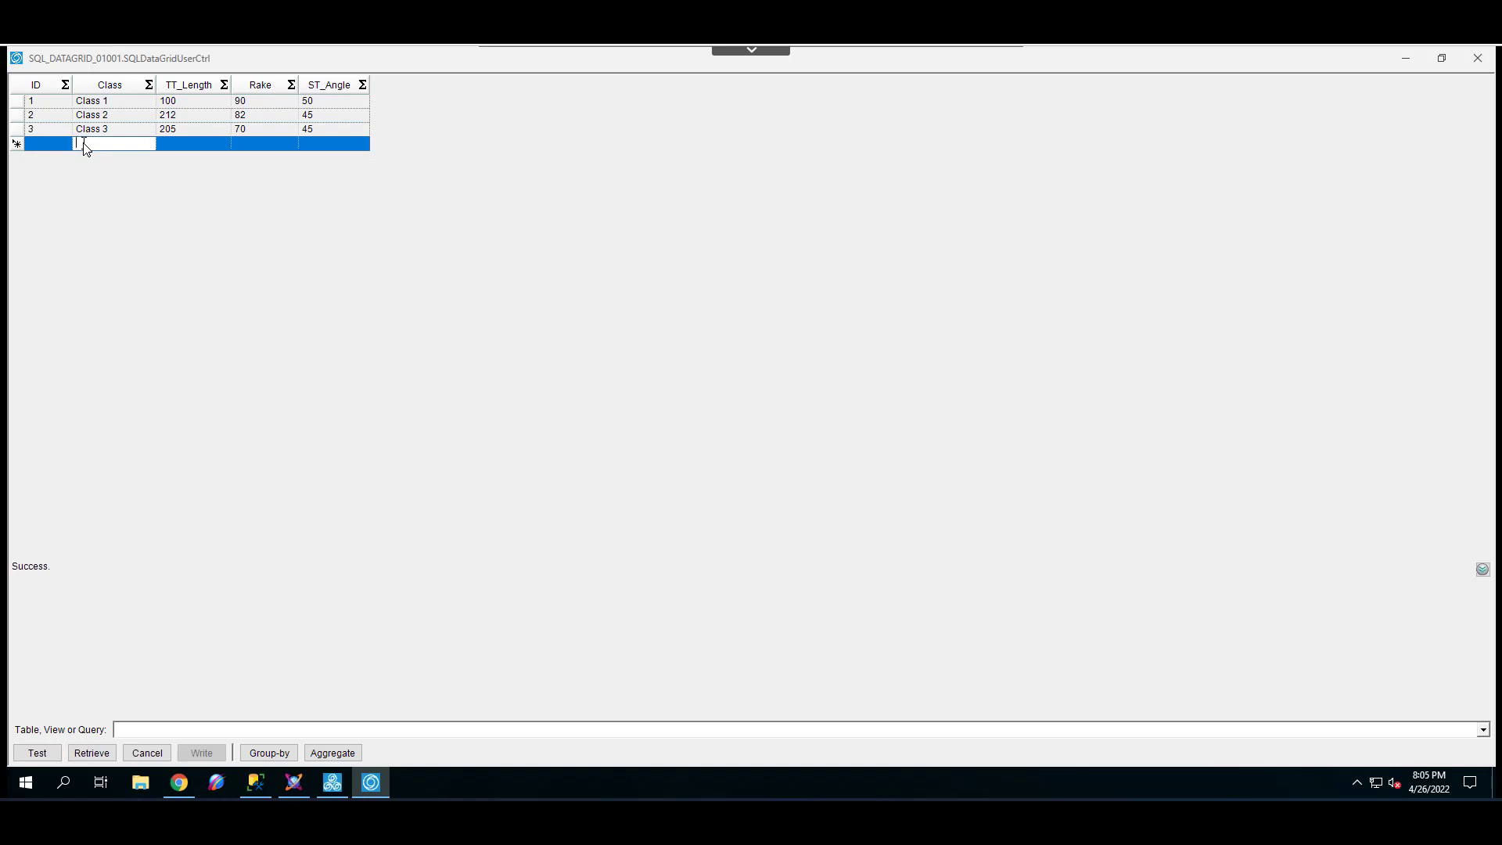
pyautogui.write('Class 4')
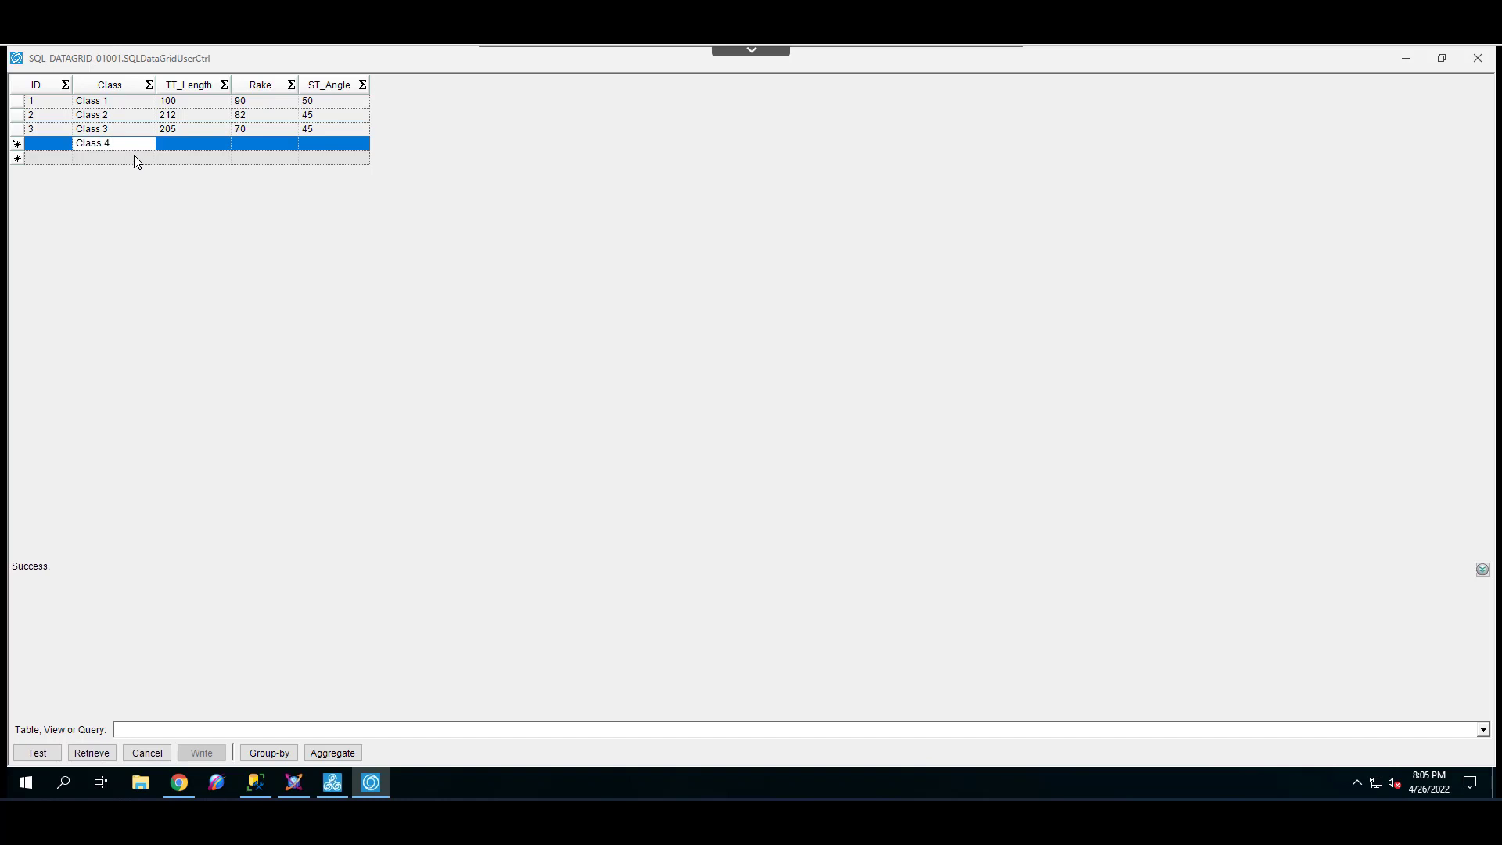
pyautogui.press('Tab')
pyautogui.write('200')
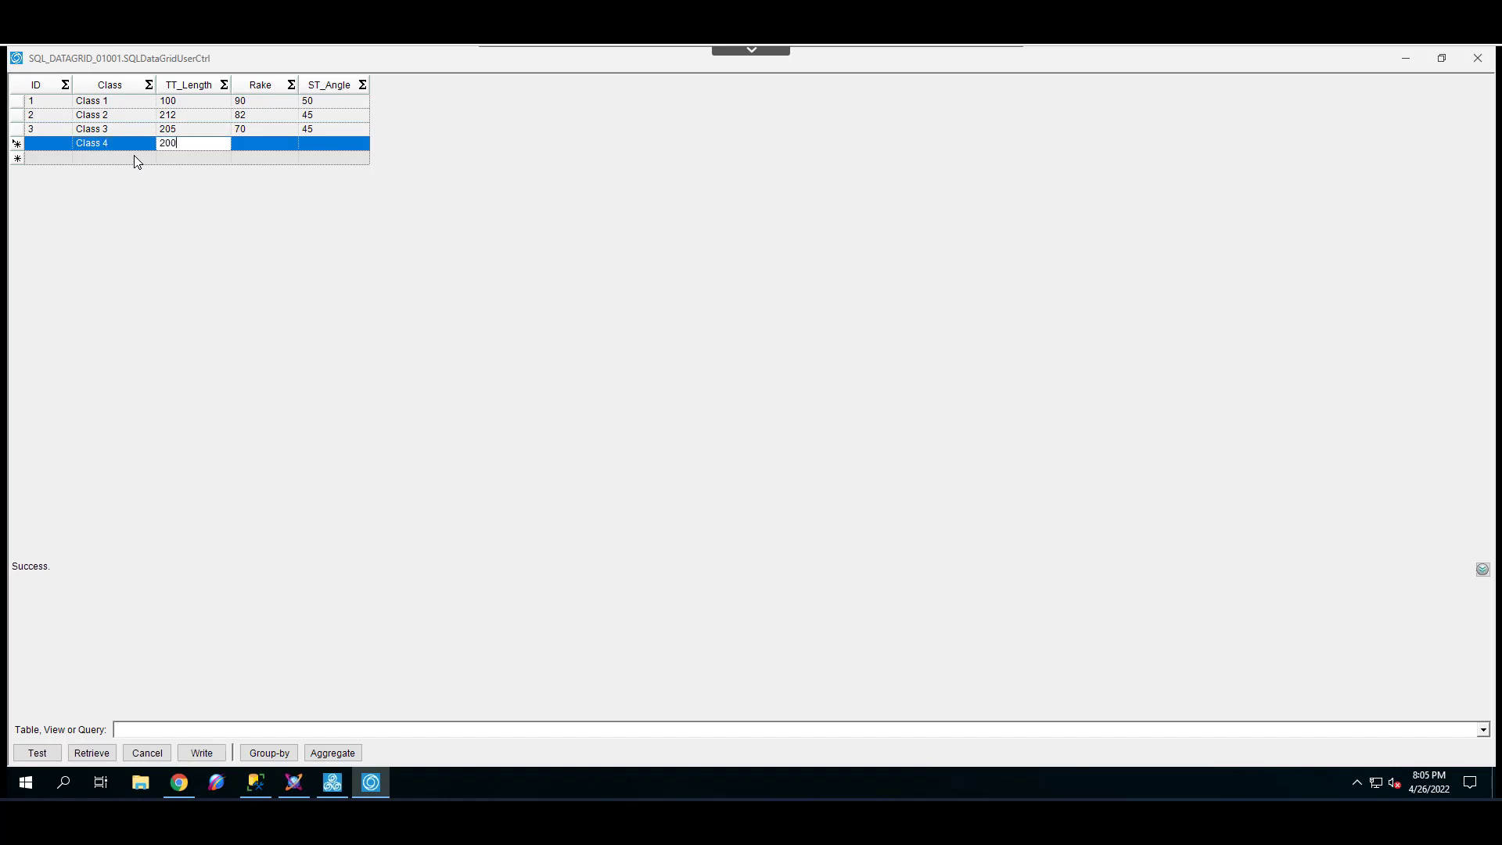
pyautogui.press('Tab')
pyautogui.write('80')
pyautogui.press('Tab')
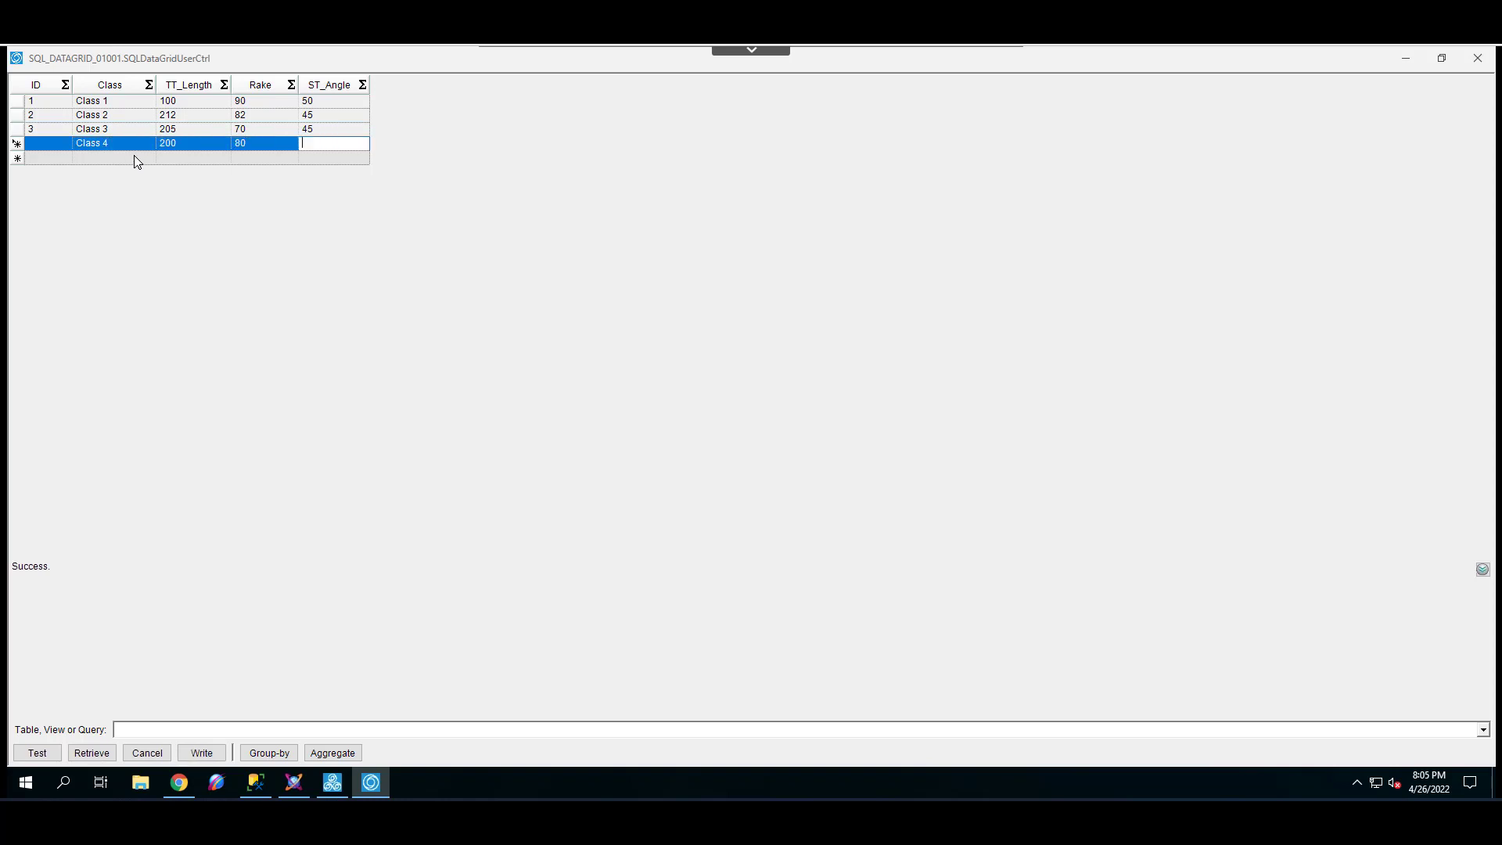
pyautogui.write('56')
pyautogui.press('Tab')
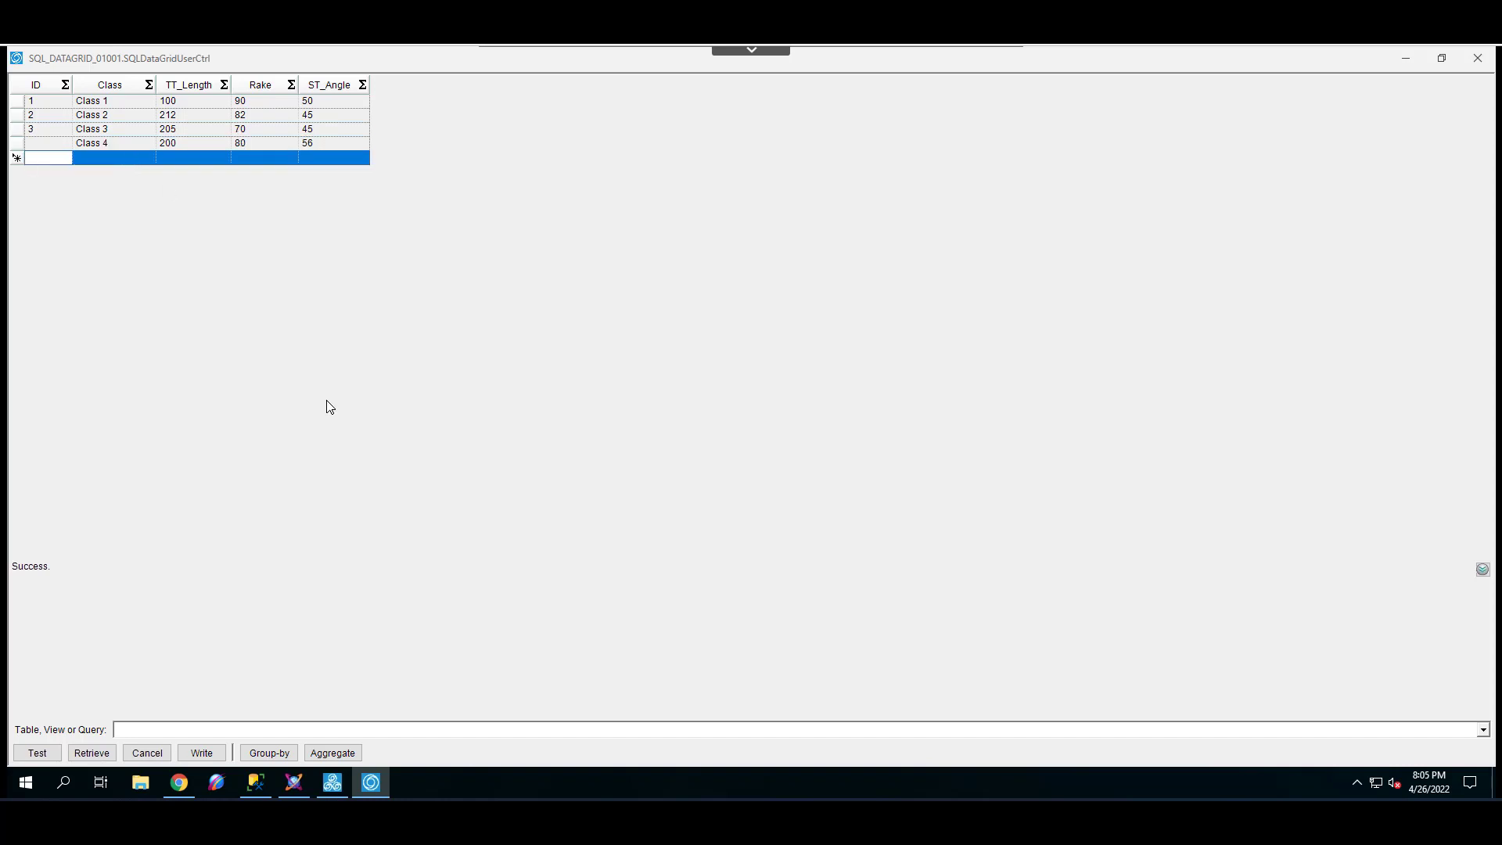
pyautogui.click(202, 756)
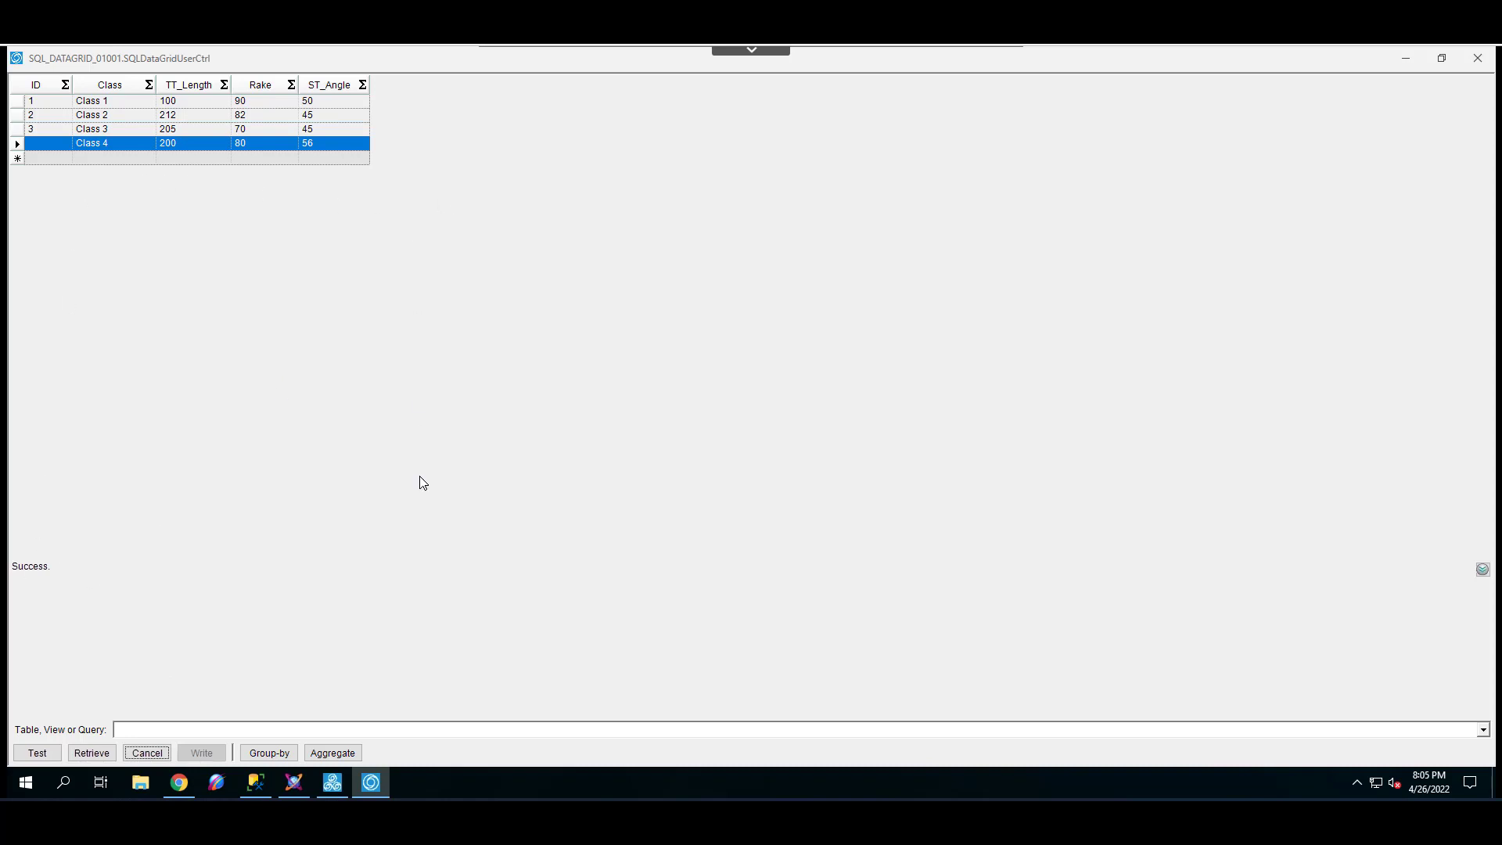
# Switch to SQL Server Management Studio, reopen the top 200 rows of dbo.Sheet1 to check the Class 4 row, and return to the running data grid.
pyautogui.click(255, 782)
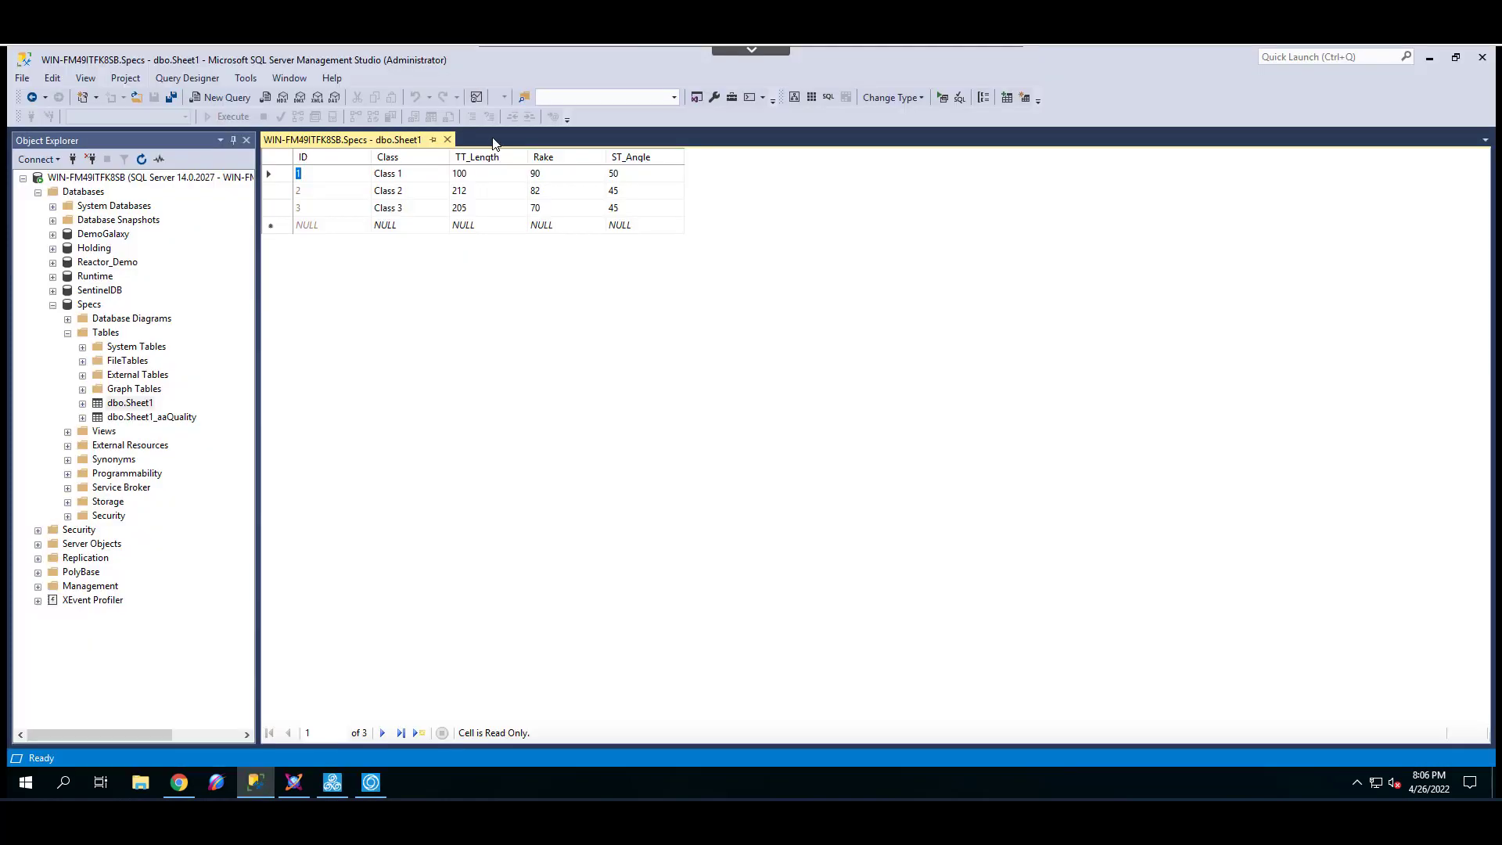
pyautogui.click(447, 140)
pyautogui.click(126, 403)
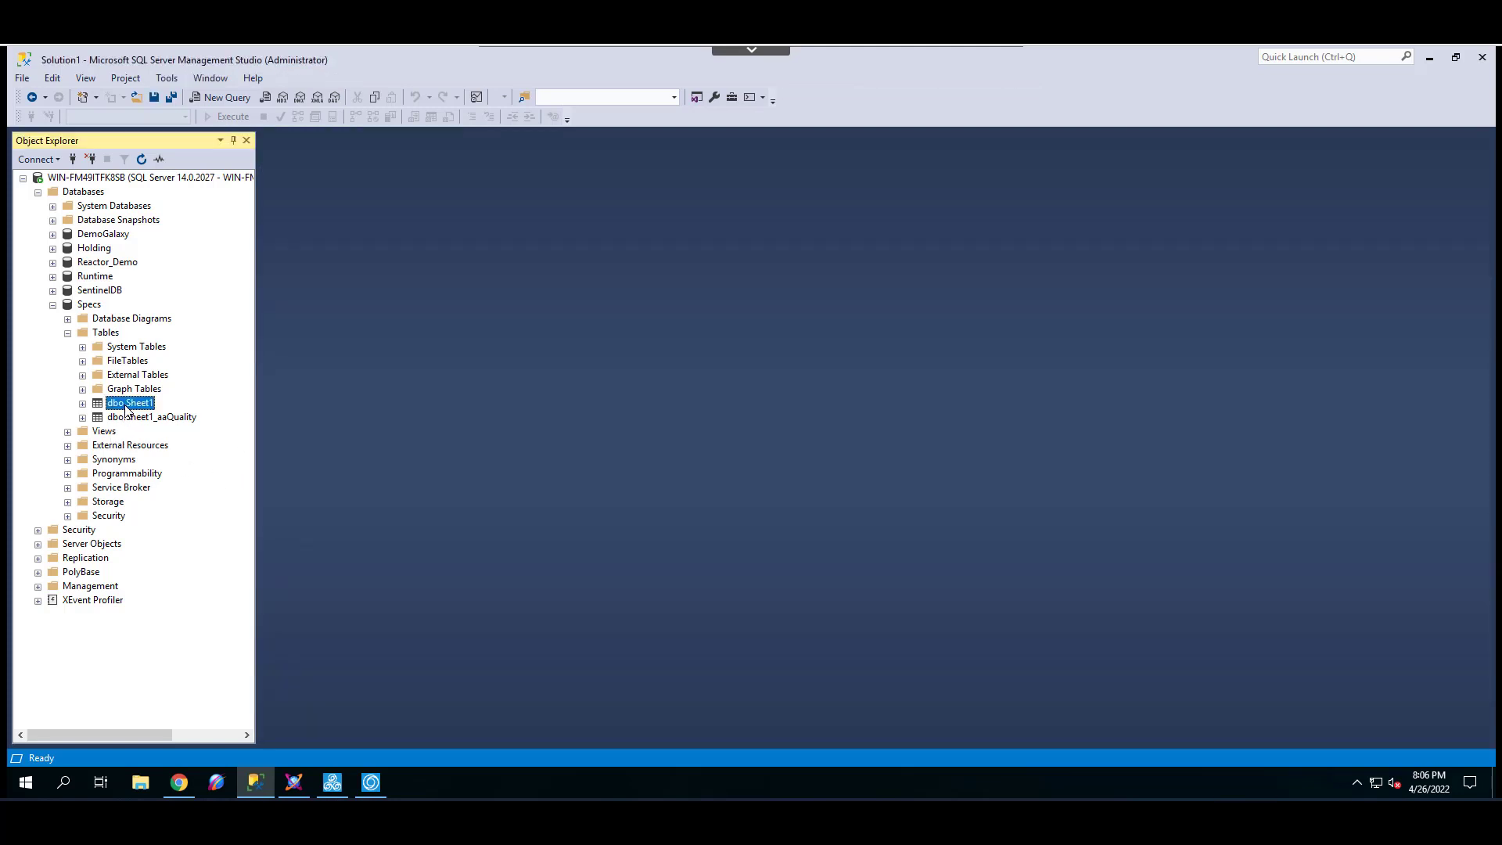
pyautogui.rightClick(126, 408)
pyautogui.click(175, 736)
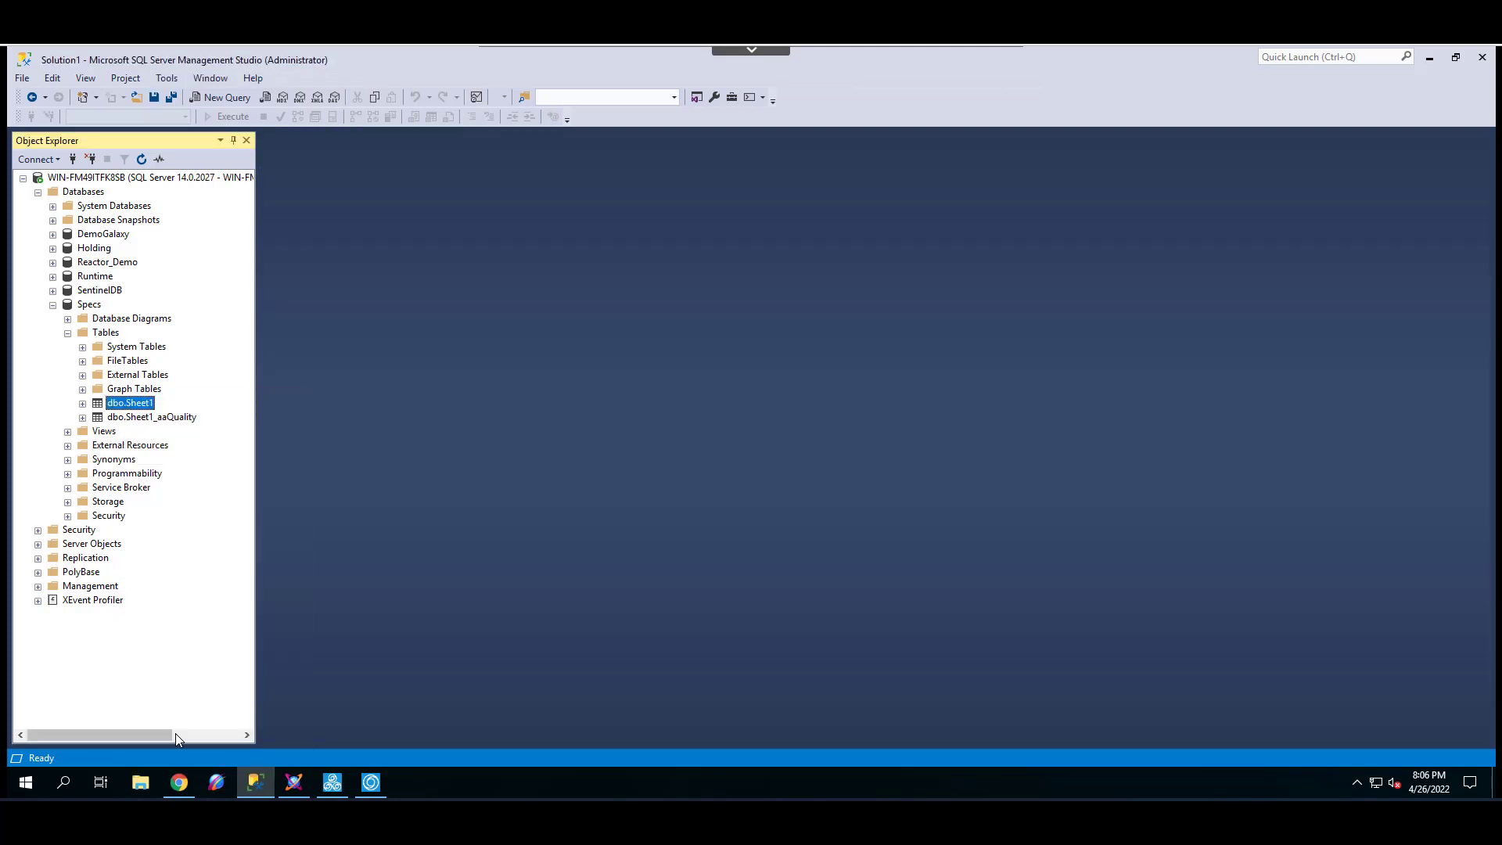
pyautogui.rightClick(127, 405)
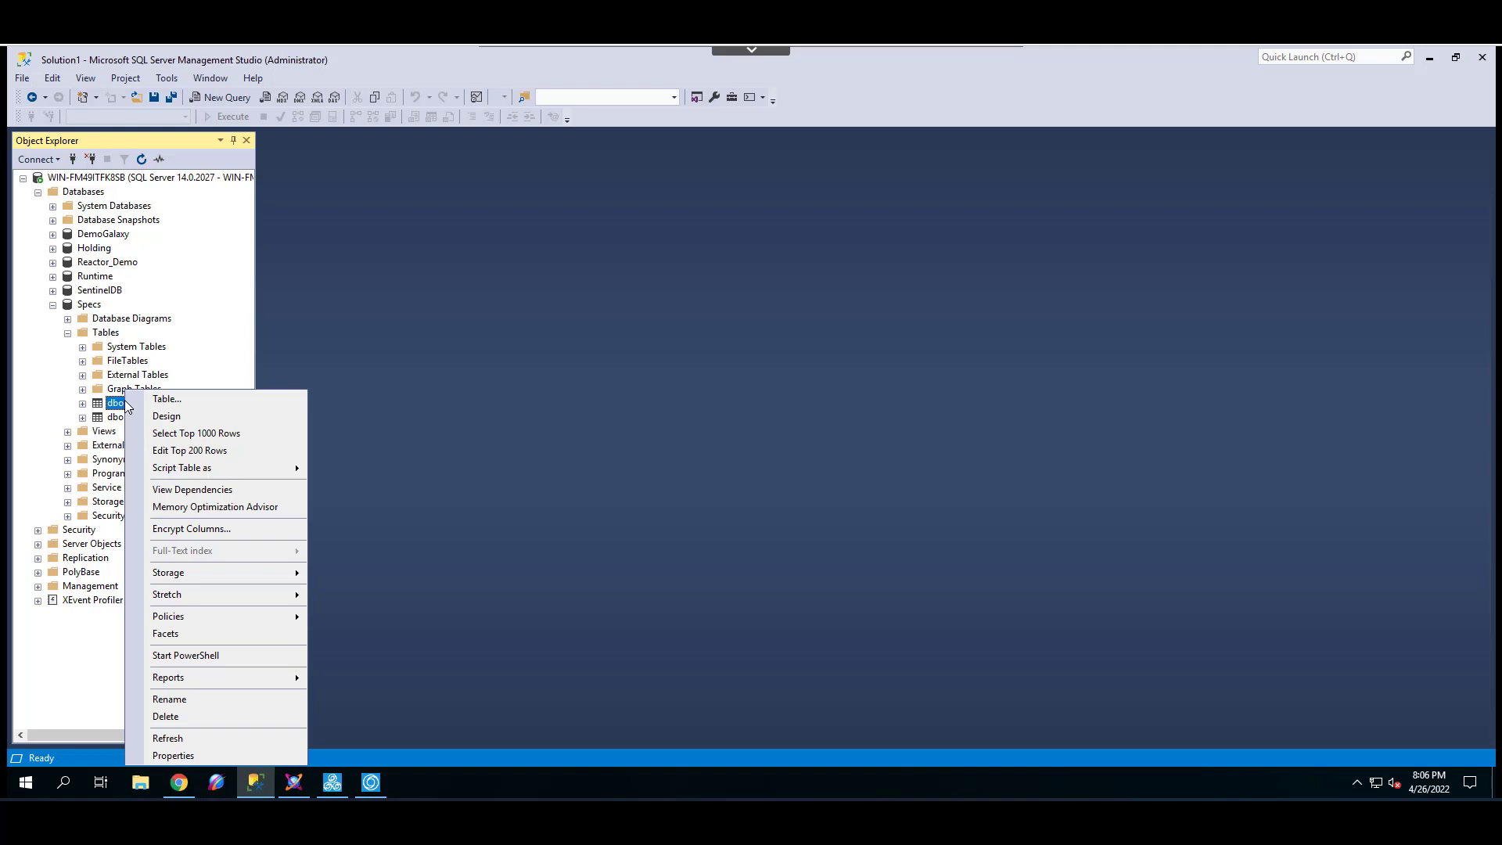
pyautogui.click(180, 452)
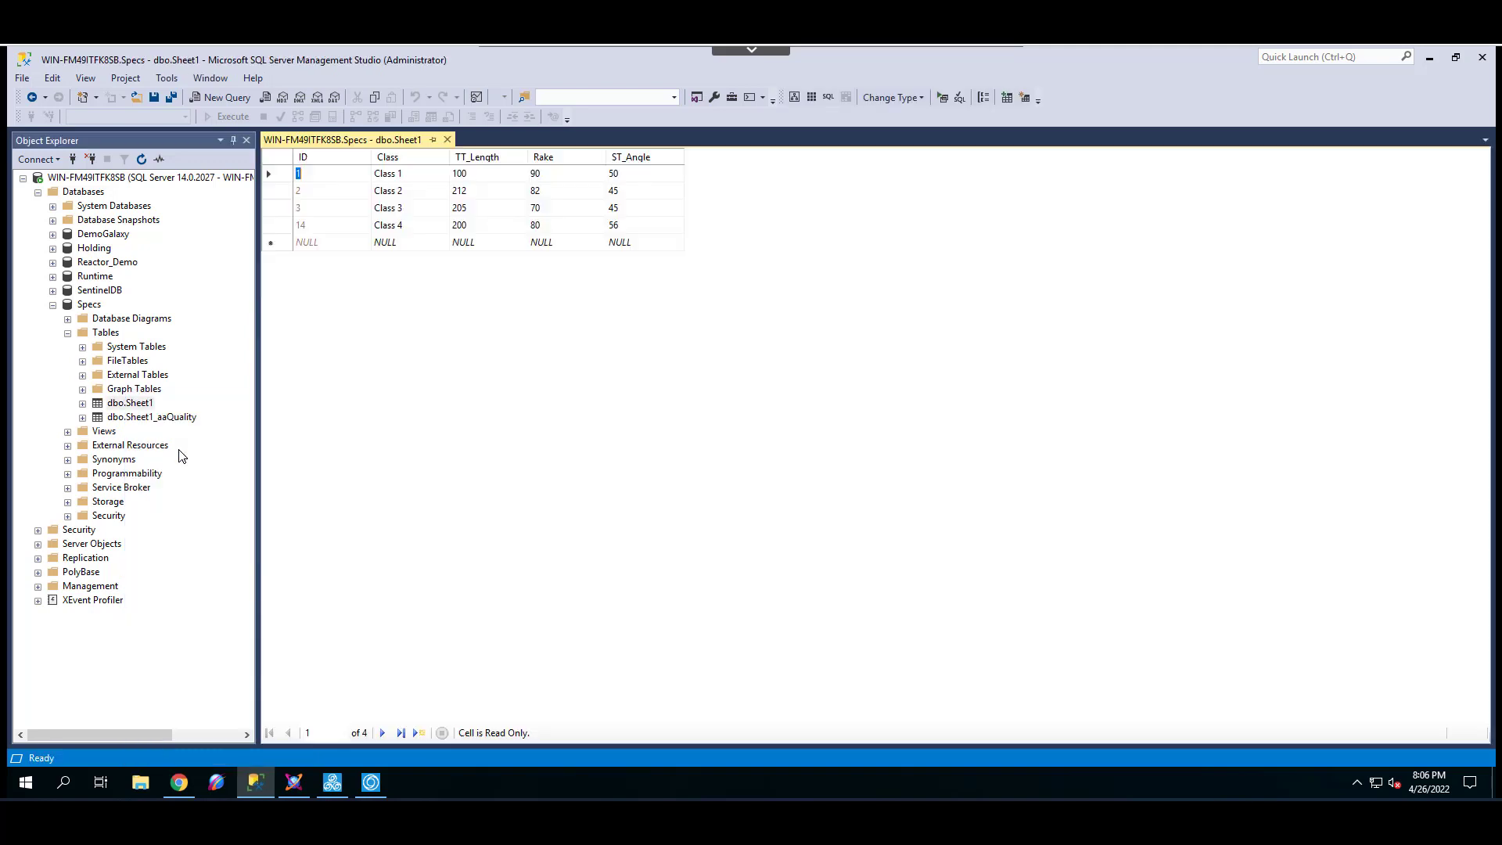
pyautogui.click(396, 229)
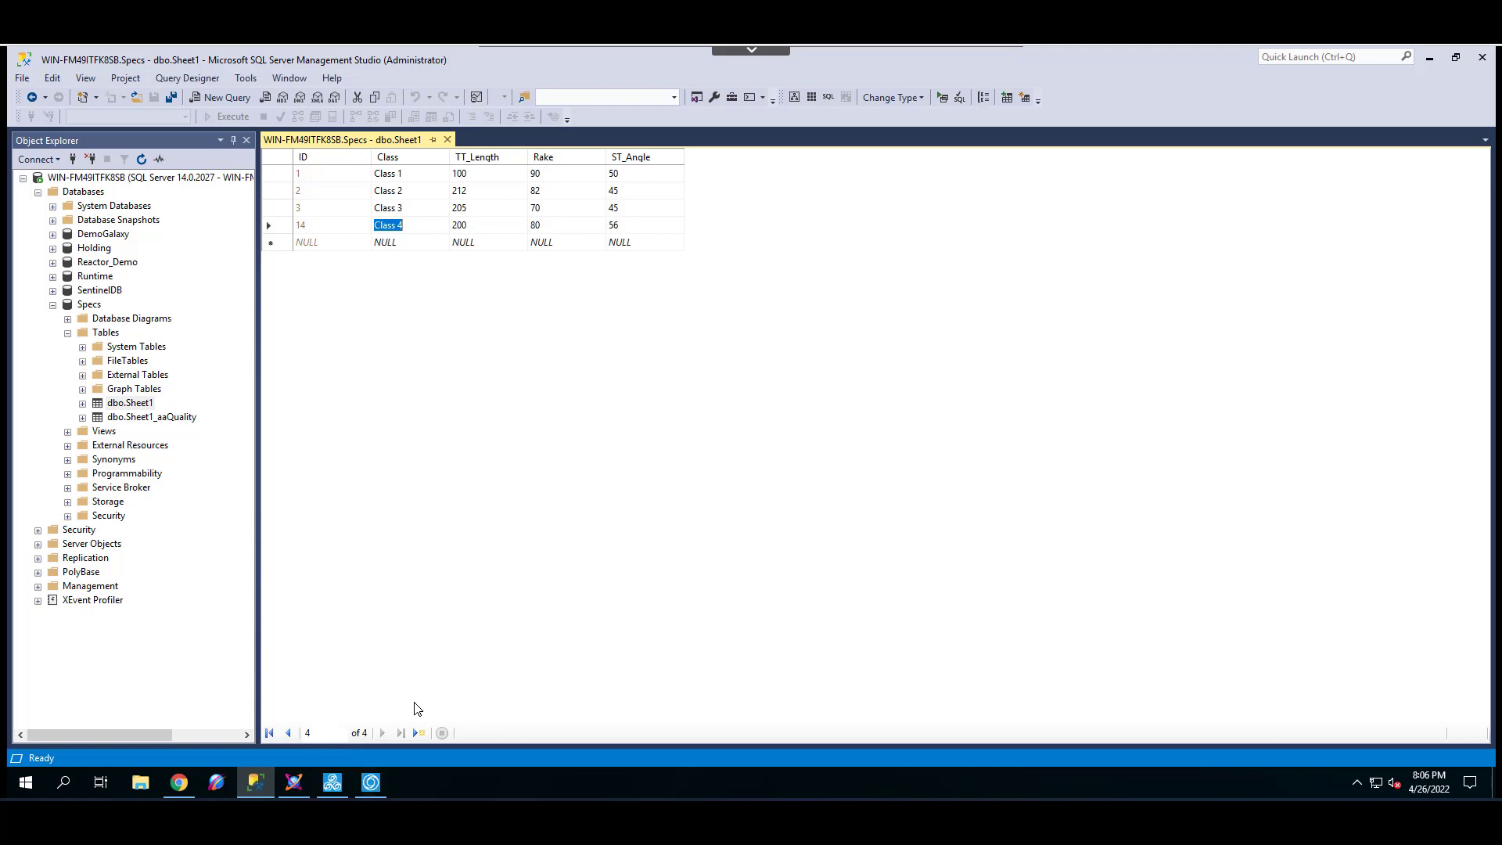
pyautogui.moveTo(375, 786)
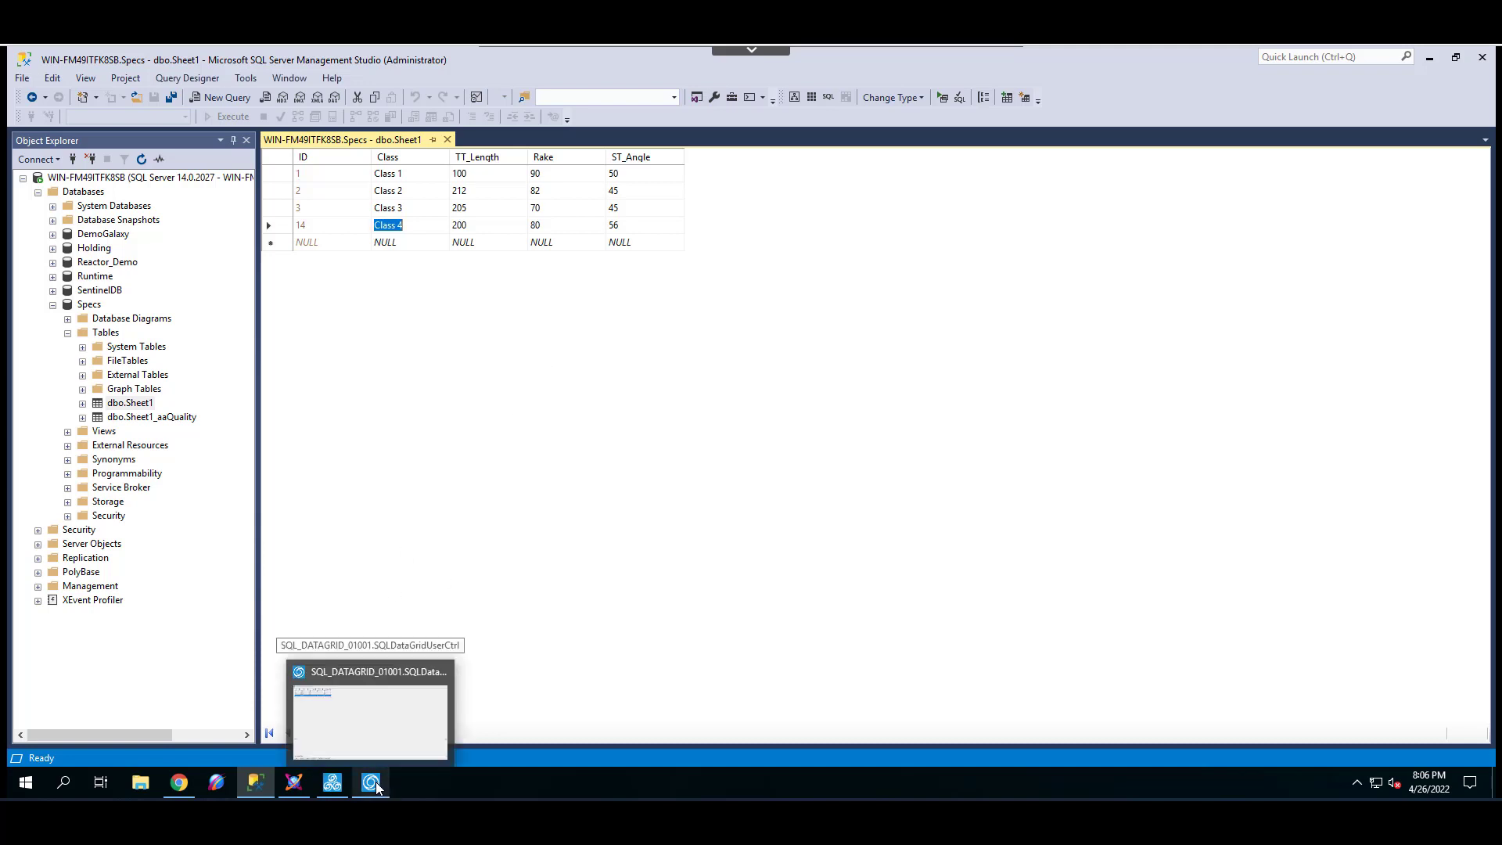
pyautogui.click(375, 715)
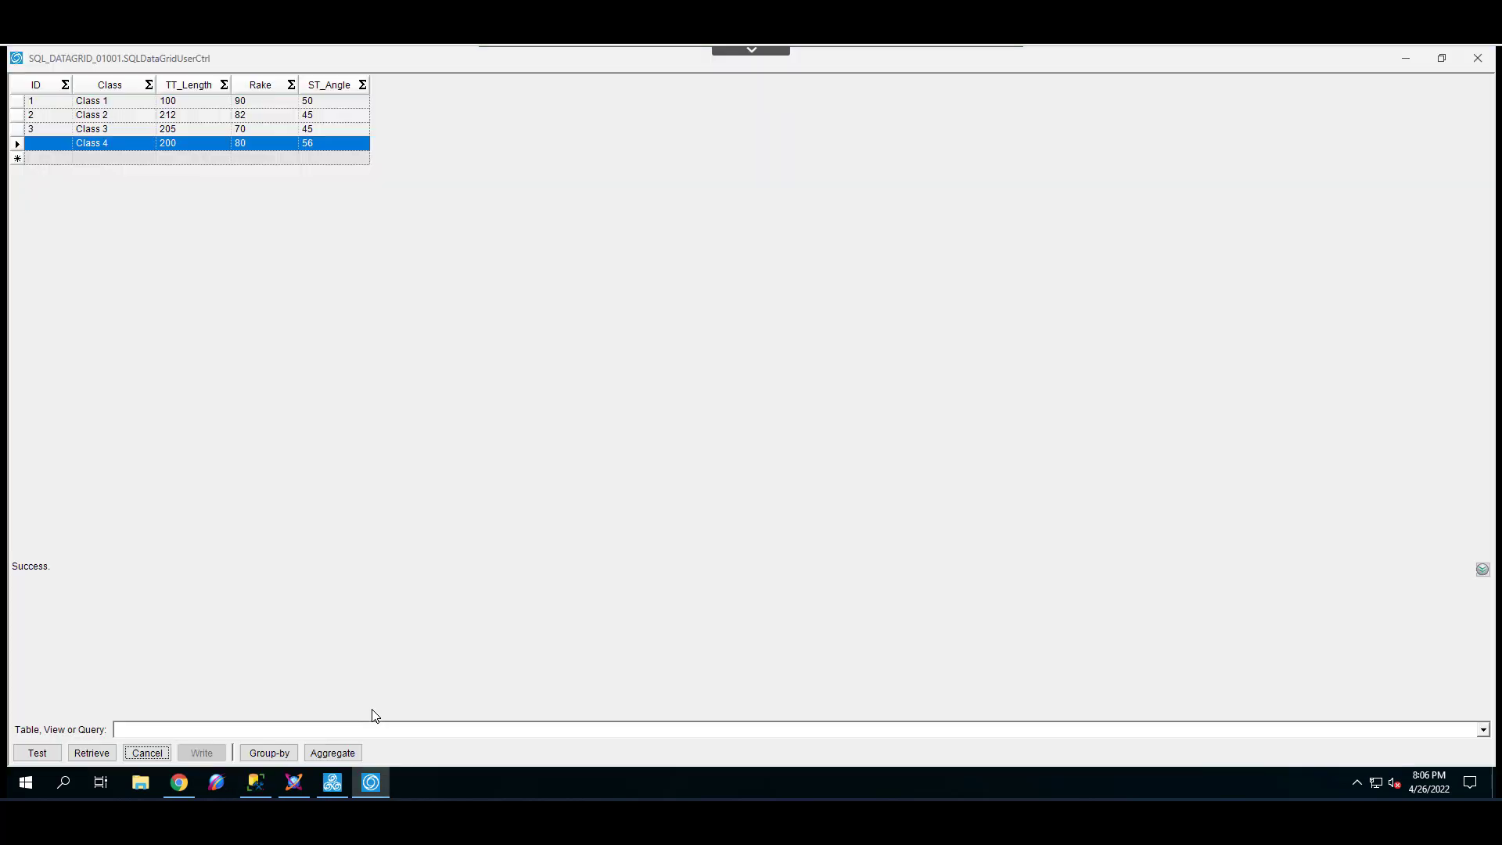